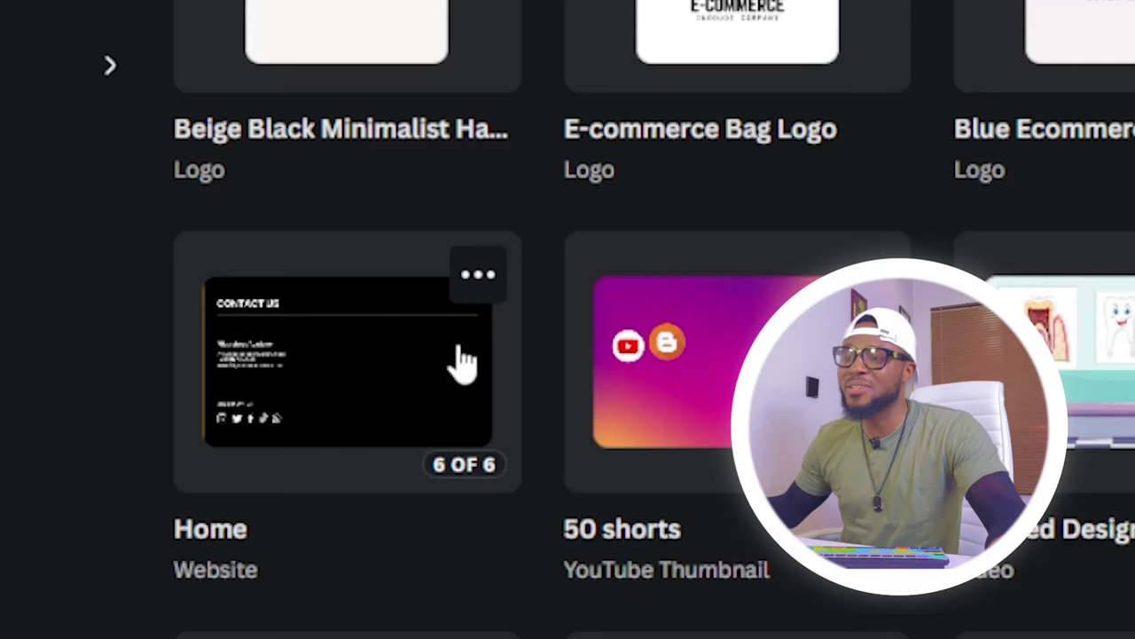
- Open the Home website design and look through its sections from About Us to Contact Us
left_click(353, 371)
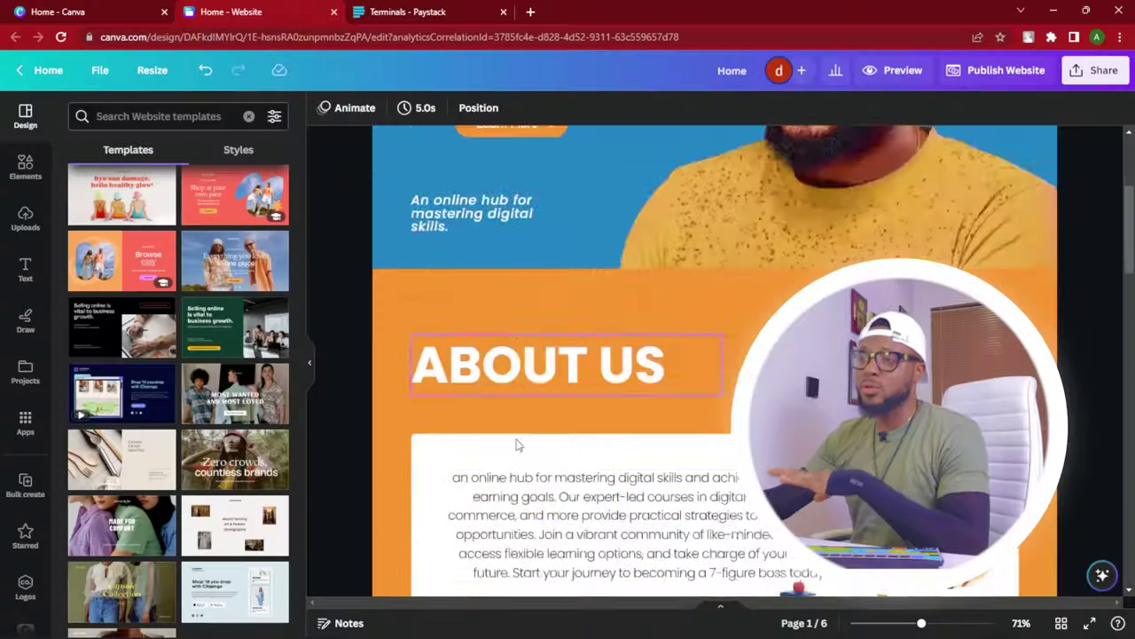
scroll(514, 479, "down", 10)
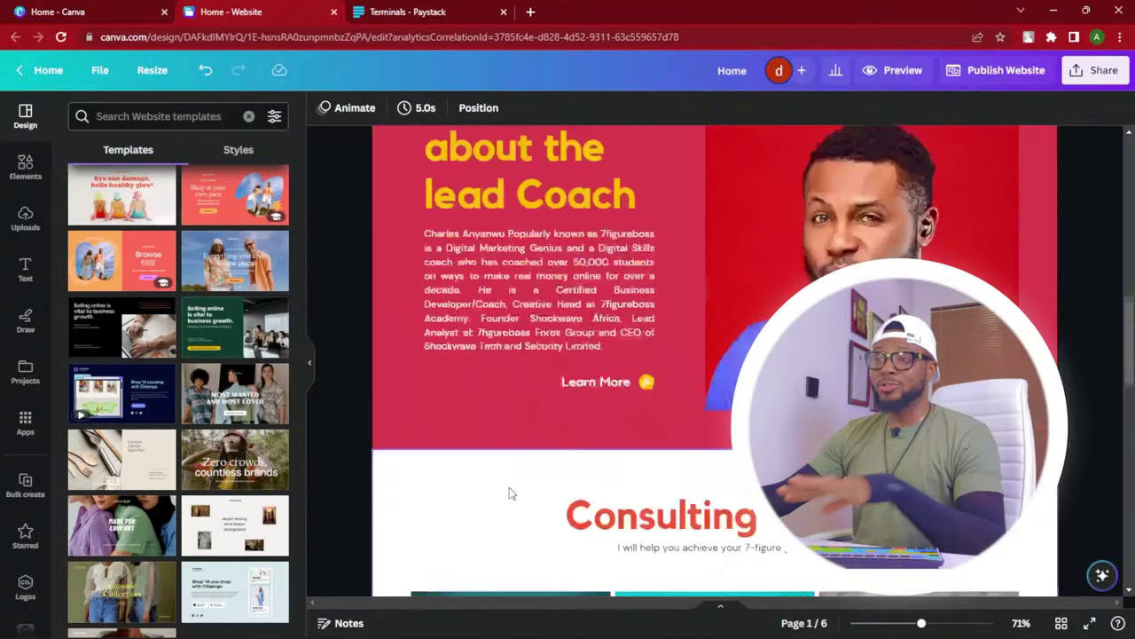
scroll(546, 502, "up", 2)
scroll(550, 502, "down", 8)
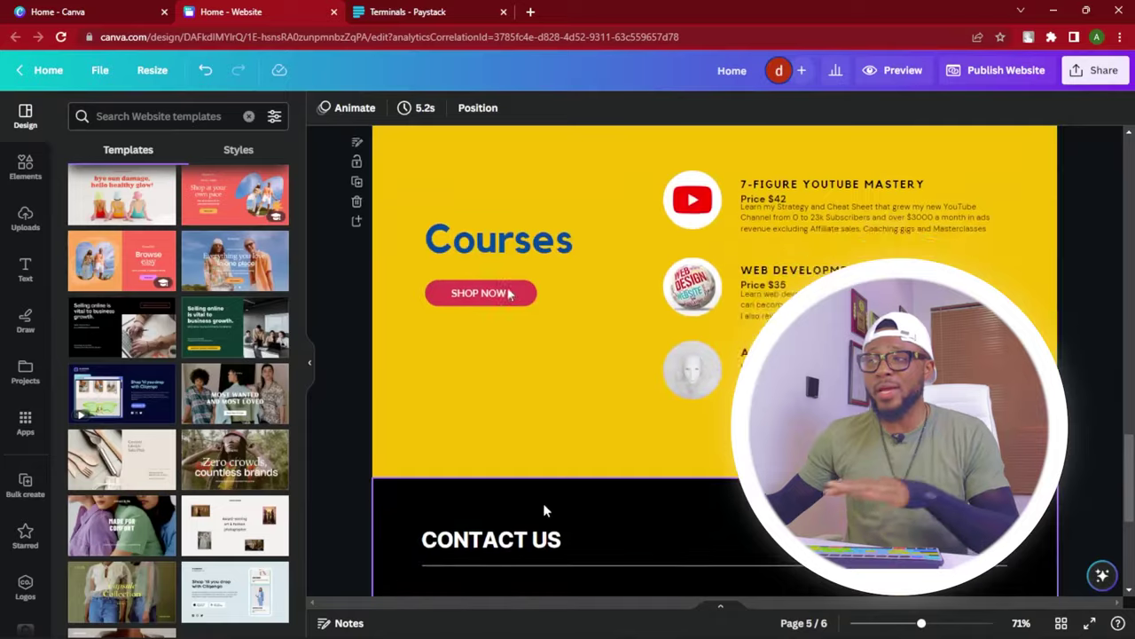
left_click(521, 501)
scroll(522, 501, "up", 15)
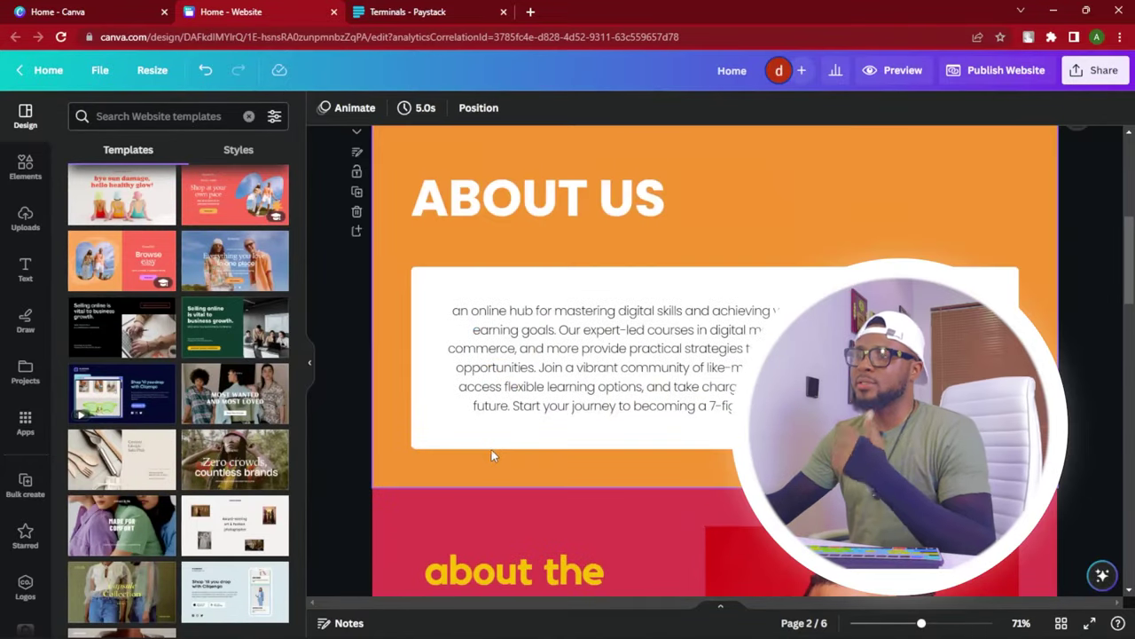
scroll(507, 456, "up", 5)
scroll(581, 418, "down", 8)
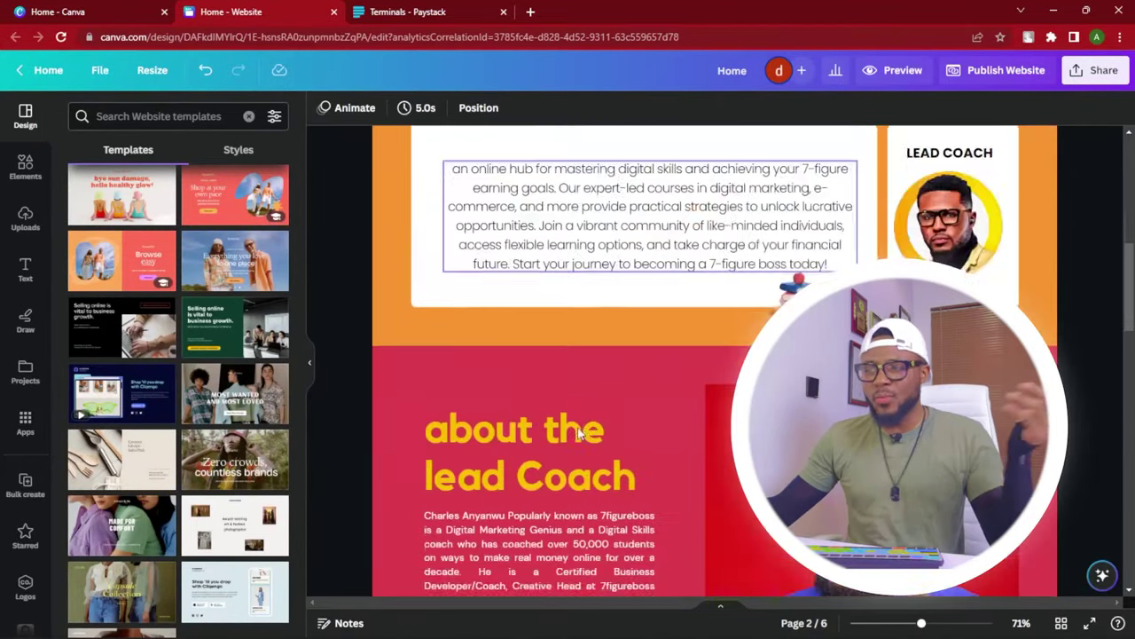
scroll(581, 419, "down", 8)
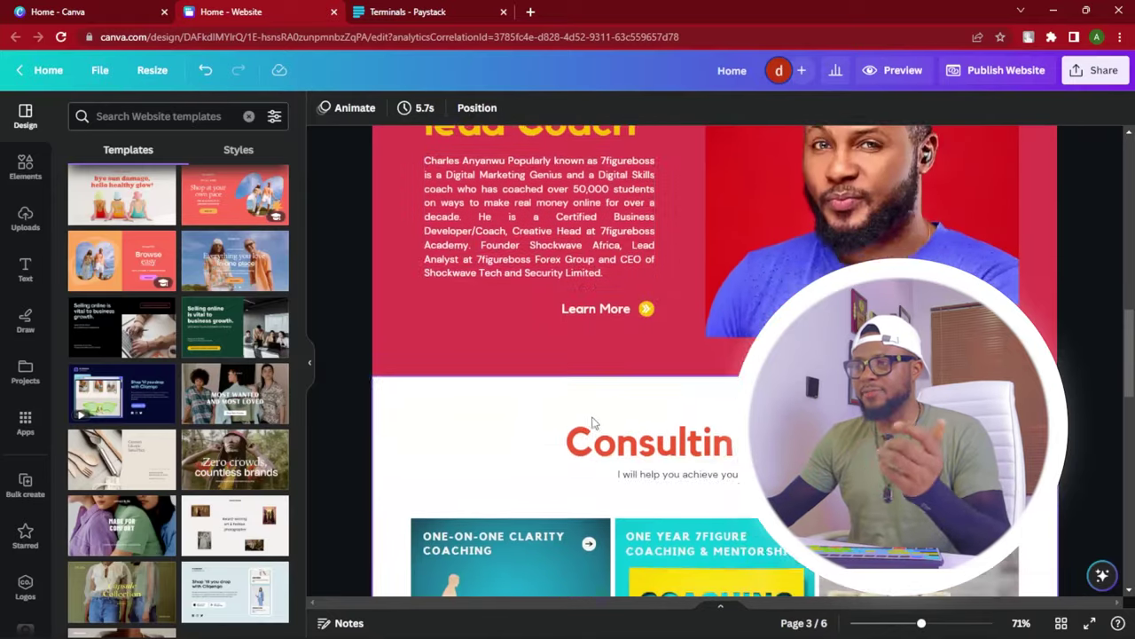
scroll(635, 484, "down", 5)
scroll(668, 442, "up", 5)
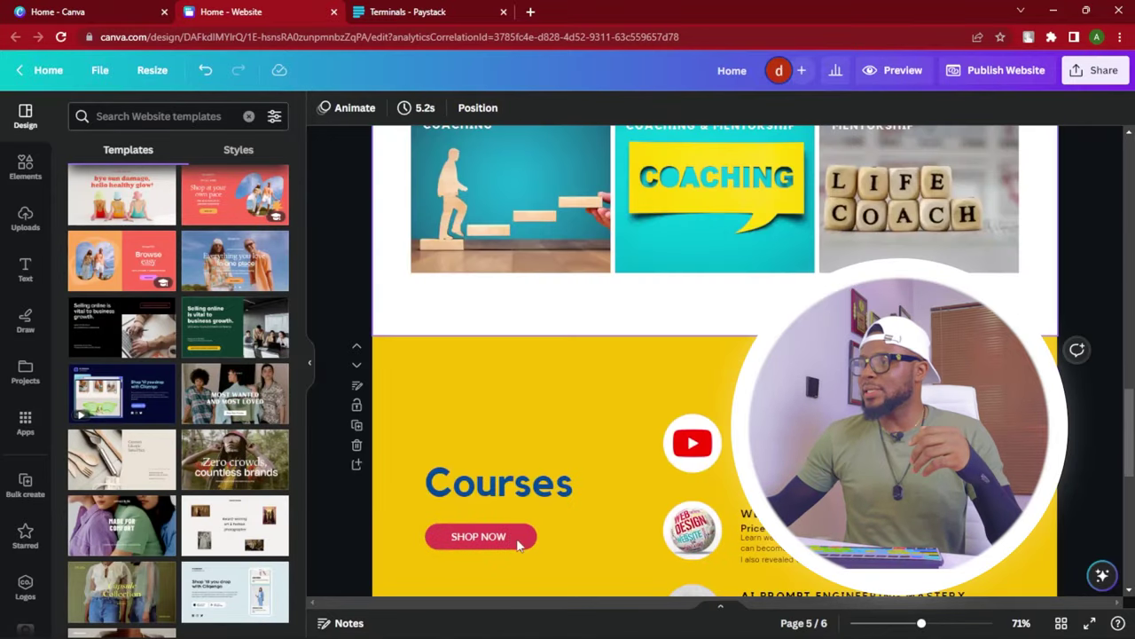
scroll(506, 512, "down", 1)
scroll(507, 516, "up", 3)
scroll(538, 473, "down", 2)
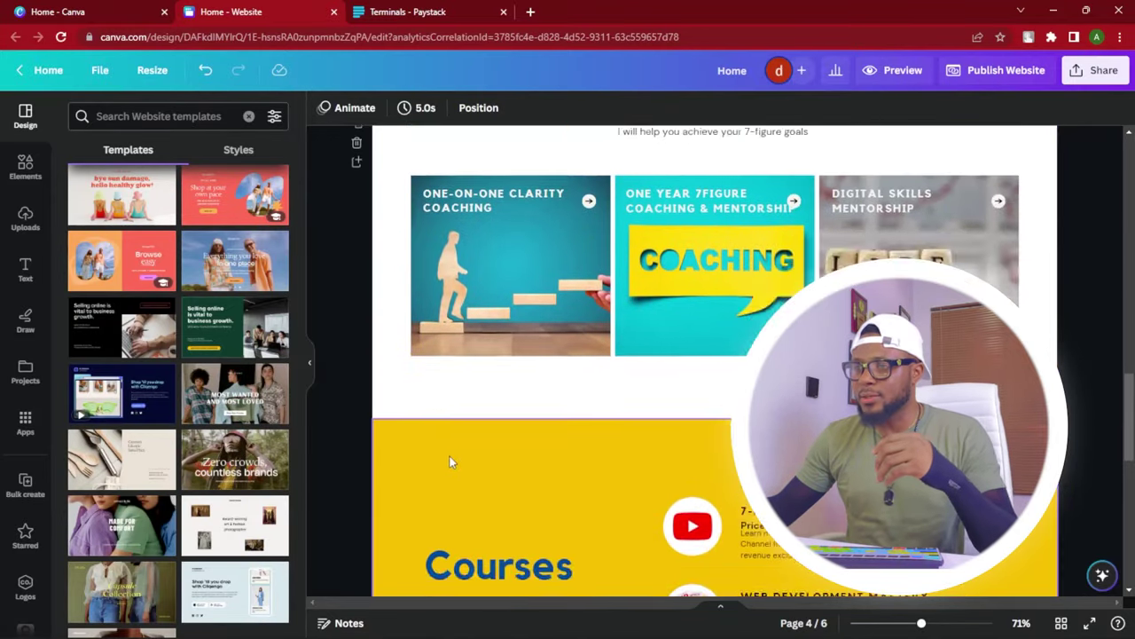
- Add a new blank page directly below the Courses section
scroll(451, 461, "up", 1)
scroll(424, 467, "down", 4)
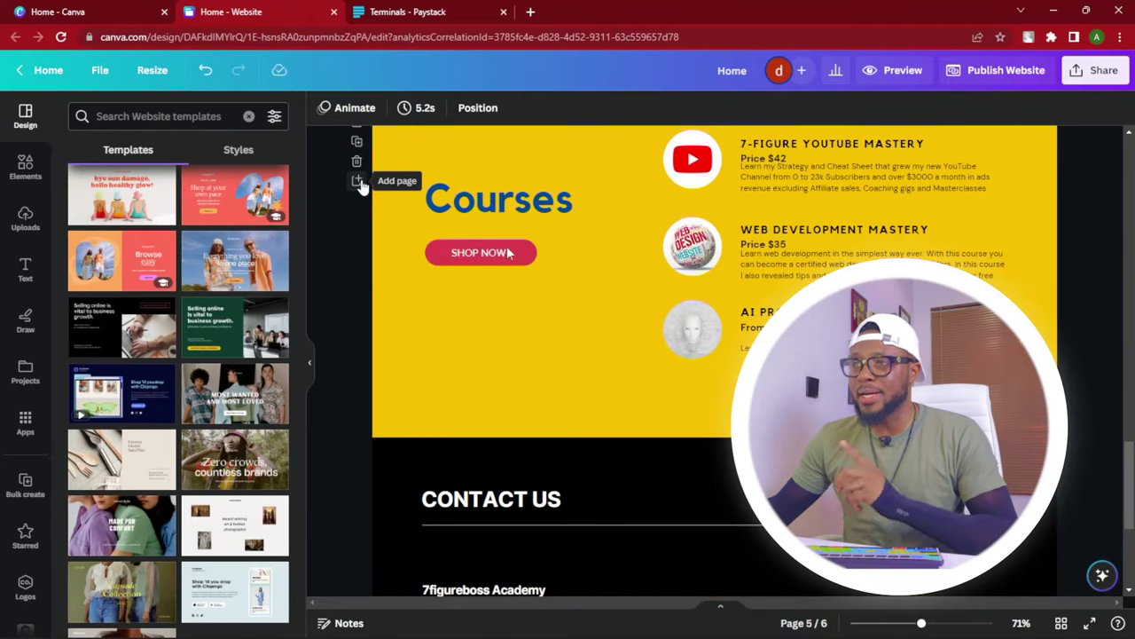
left_click(359, 183)
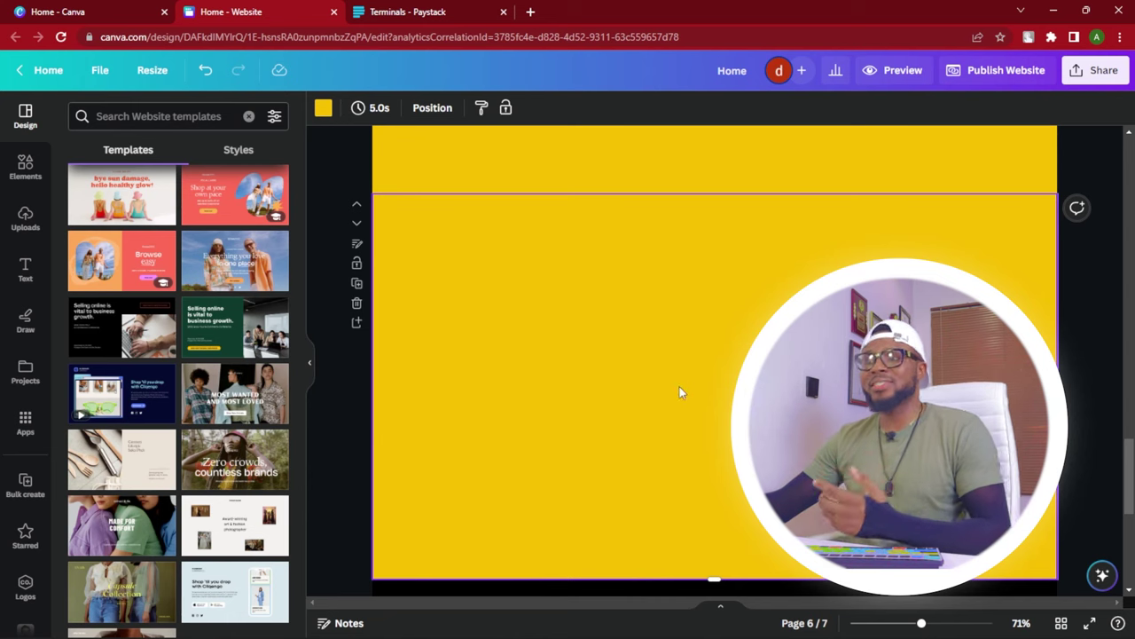
- Try the light blue document colour as the new page's background, and undo the colour change
left_click(324, 108)
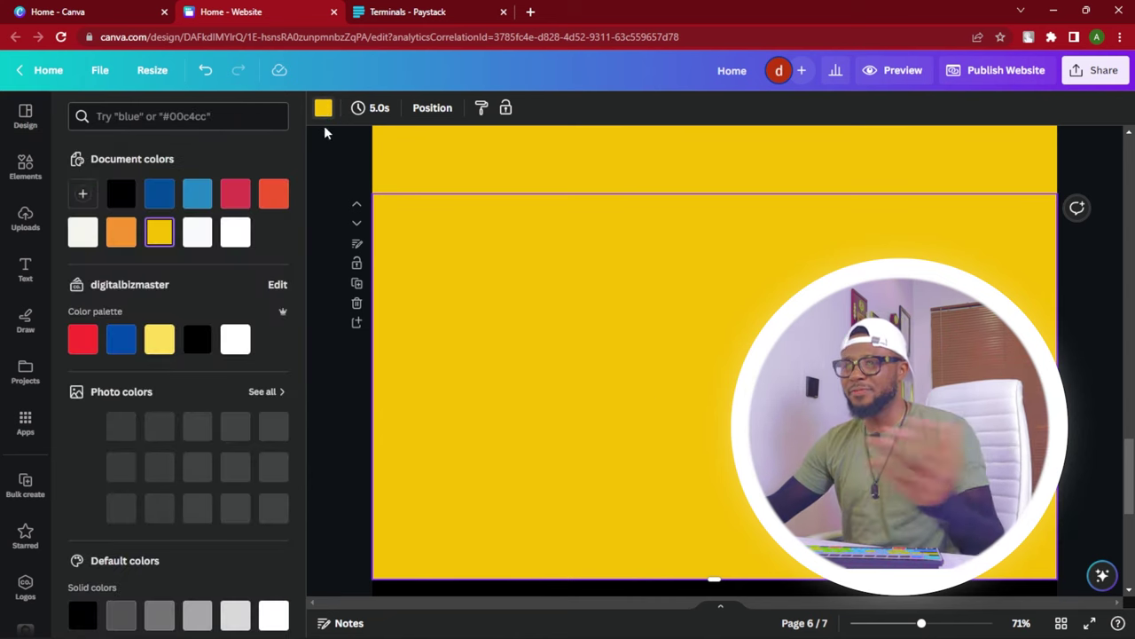
left_click(193, 192)
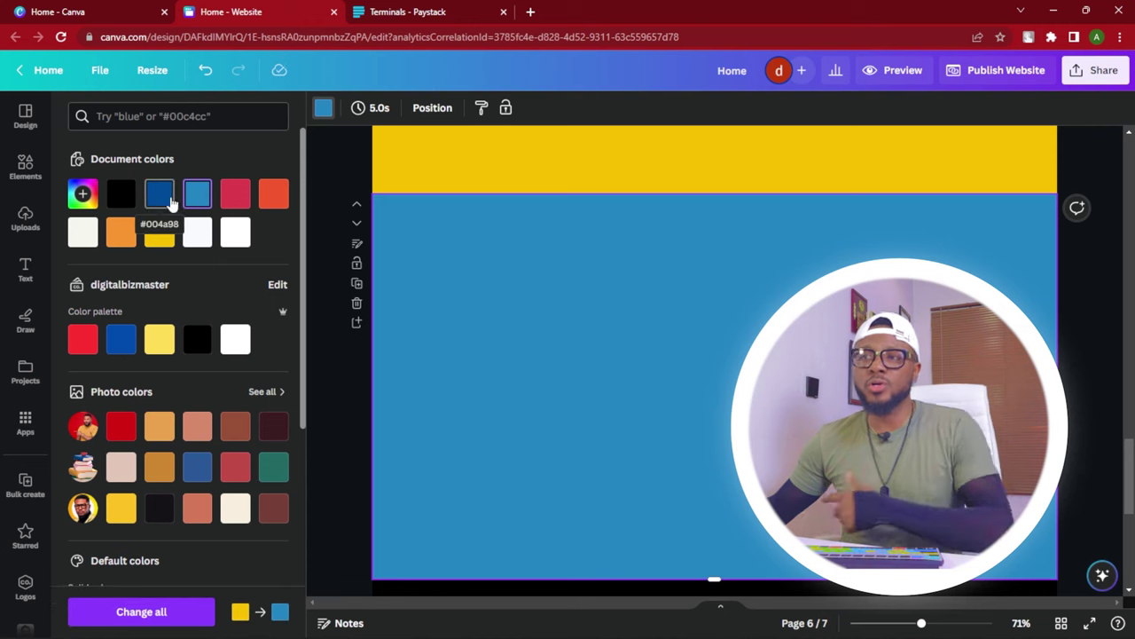
left_click(332, 177)
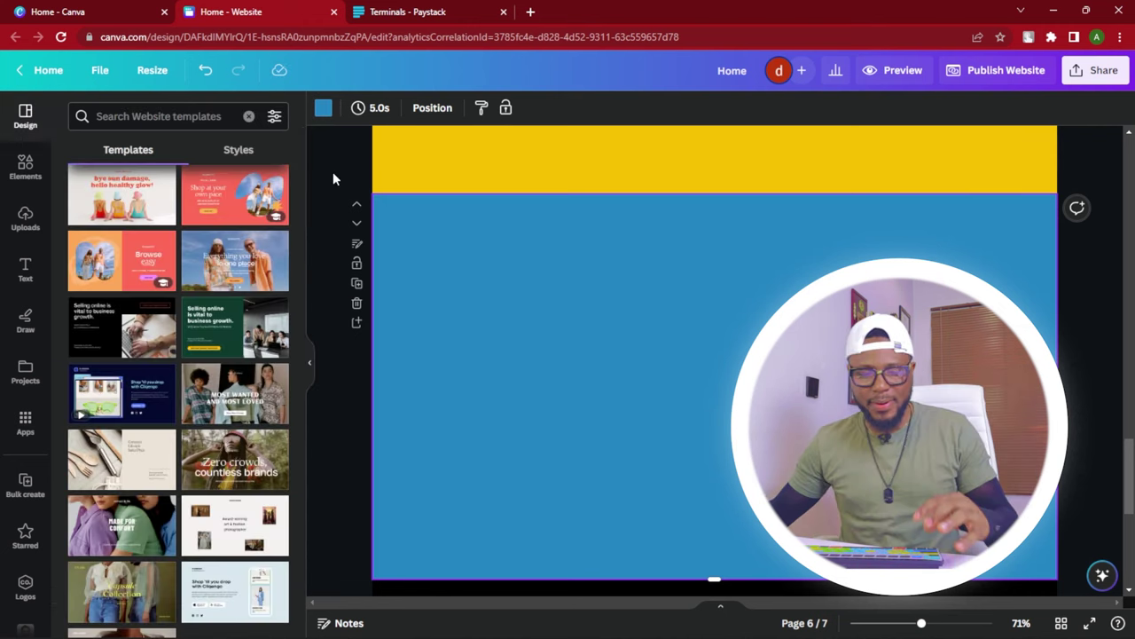
key("ctrl+z")
left_click(326, 419)
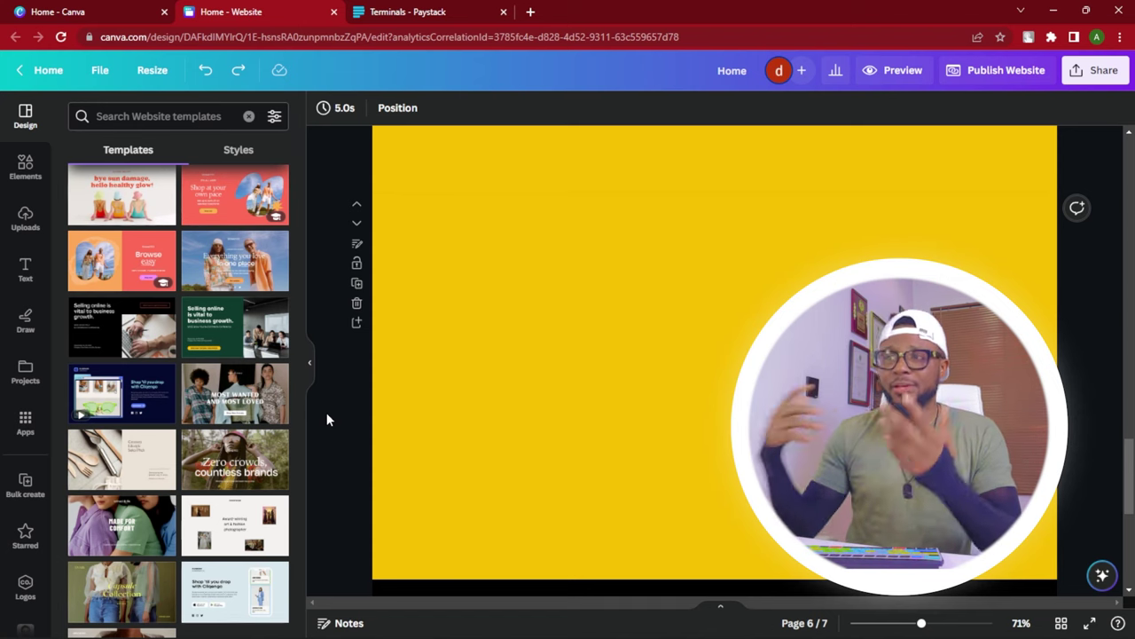
- Copy the Courses heading onto the new blank page and place it centred near the page's upper edge
scroll(334, 314, "up", 5)
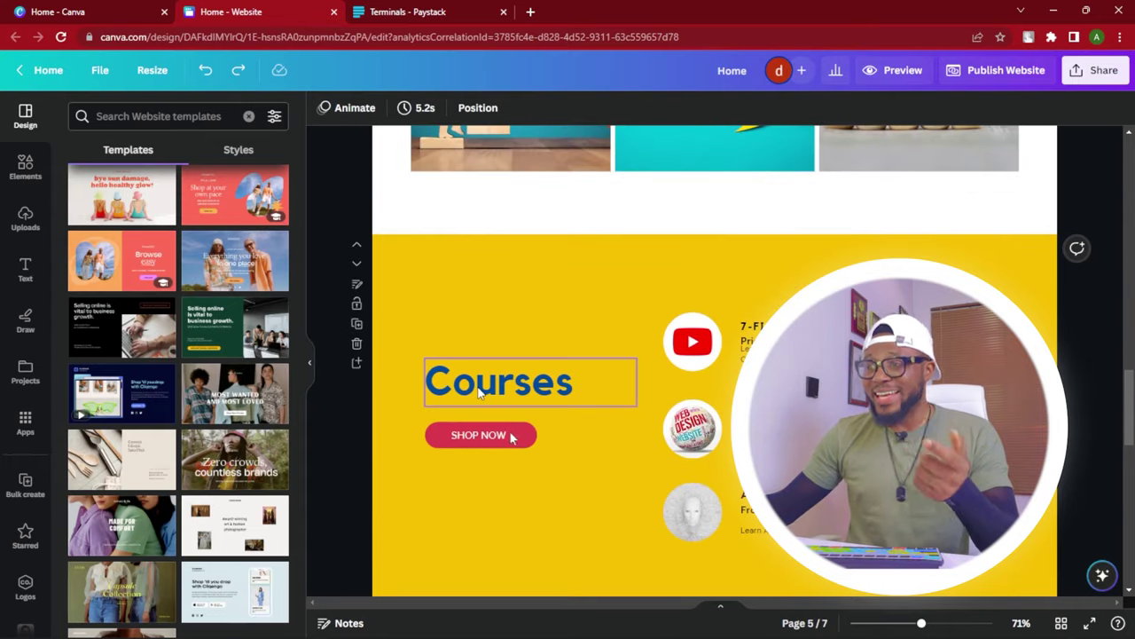
left_click(482, 394)
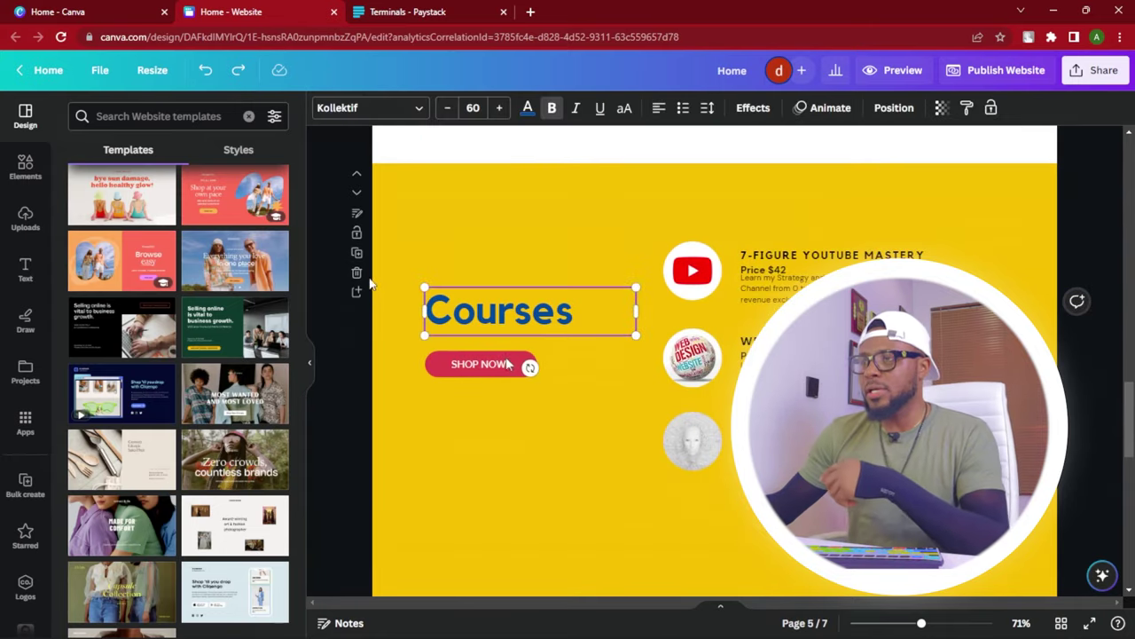
scroll(367, 292, "up", 10)
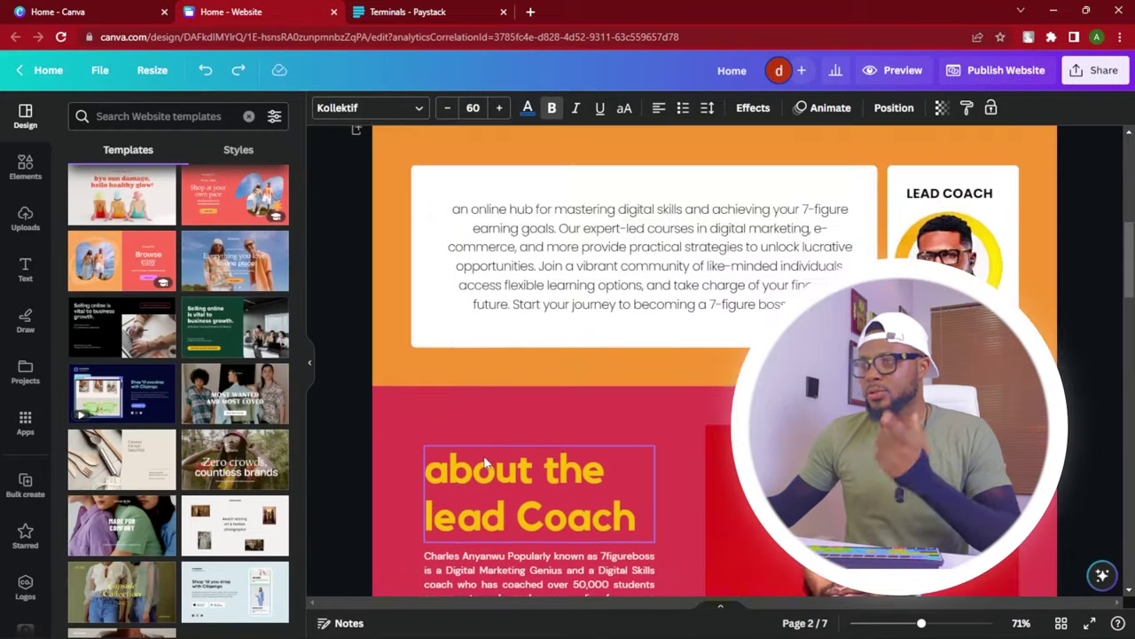
scroll(367, 290, "down", 5)
scroll(410, 333, "up", 1)
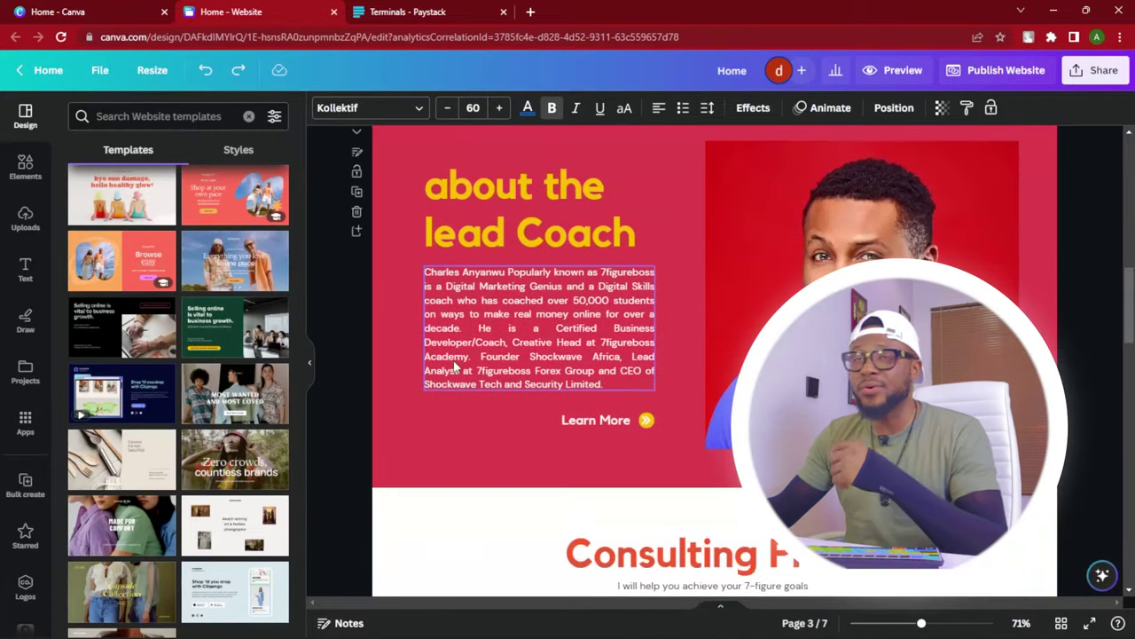
scroll(444, 372, "down", 7)
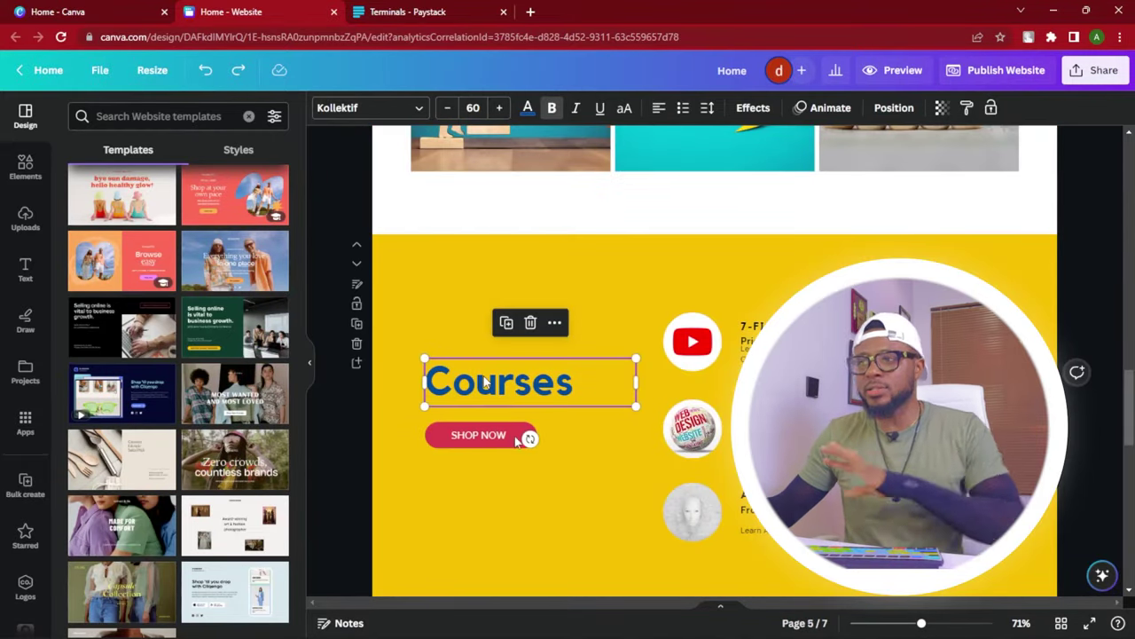
scroll(485, 381, "up", 4)
scroll(485, 382, "down", 3)
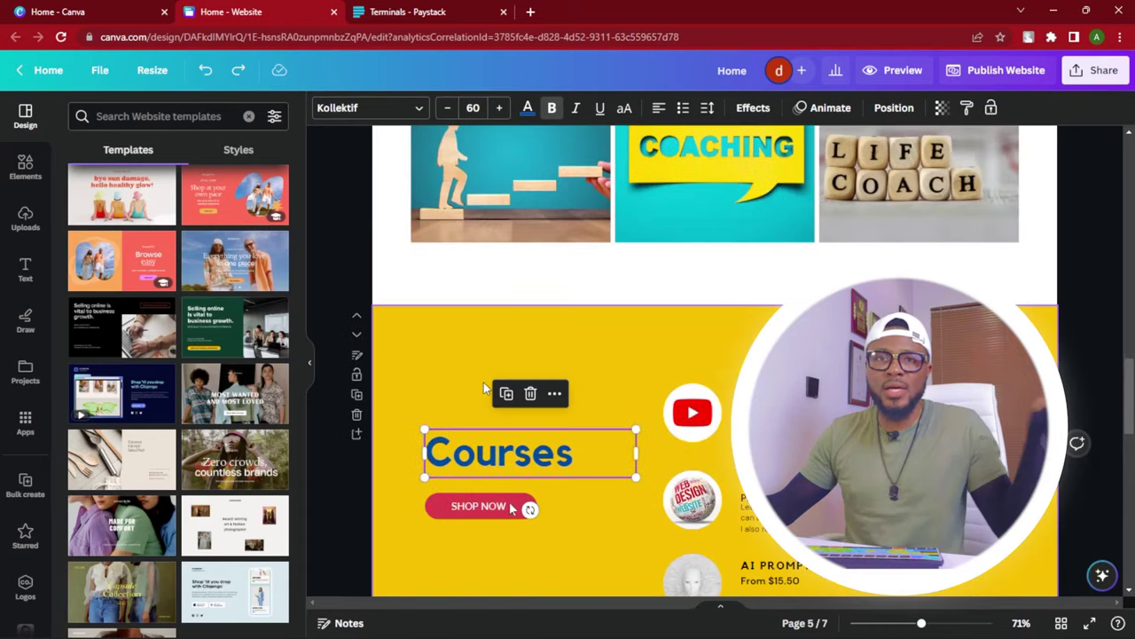
scroll(483, 382, "down", 2)
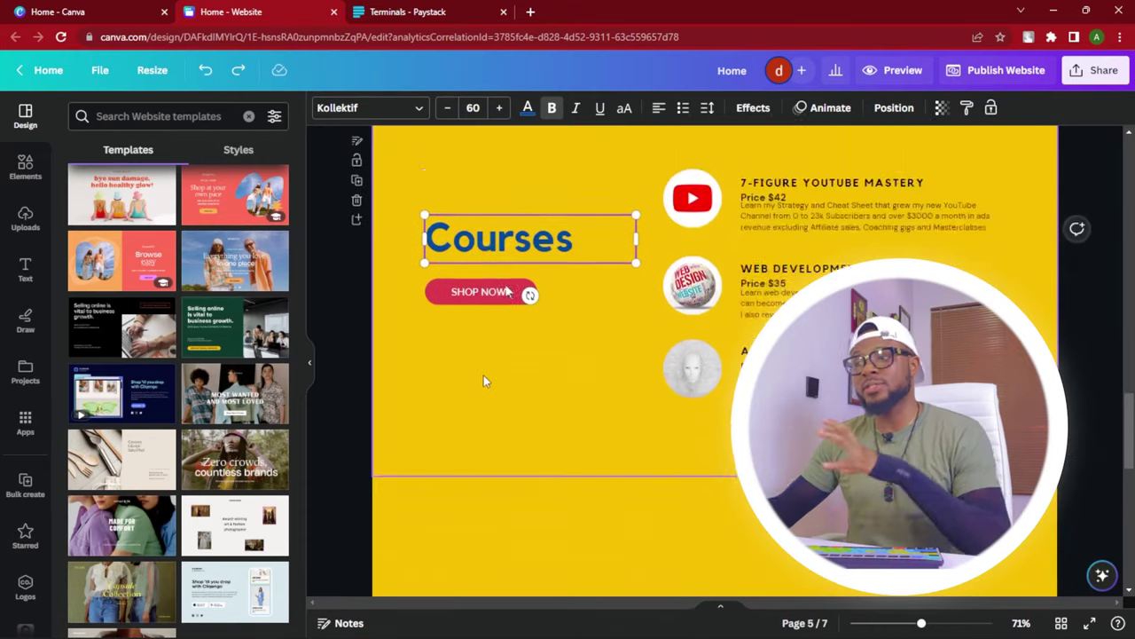
scroll(488, 390, "up", 1)
scroll(504, 426, "down", 1)
scroll(526, 441, "up", 1)
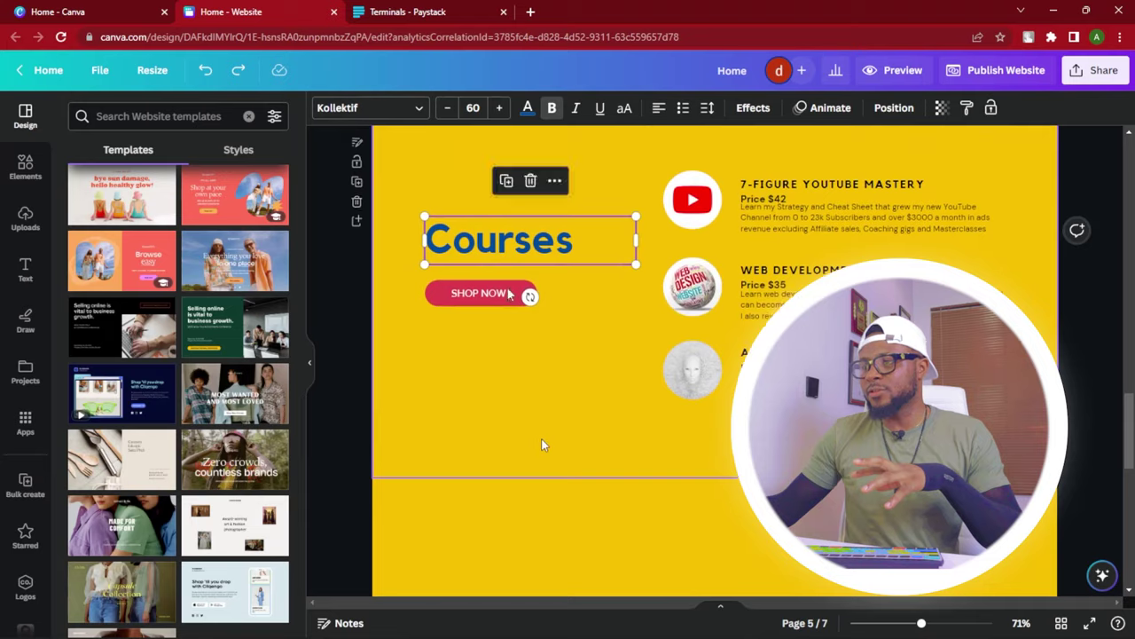
scroll(545, 443, "down", 5)
scroll(565, 413, "up", 3)
scroll(566, 414, "down", 1)
type("Courses")
left_click_drag(824, 308, 703, 213)
- Replace the copied heading's text with Products and set its text colour to white (#ffffff)
double_click(703, 210)
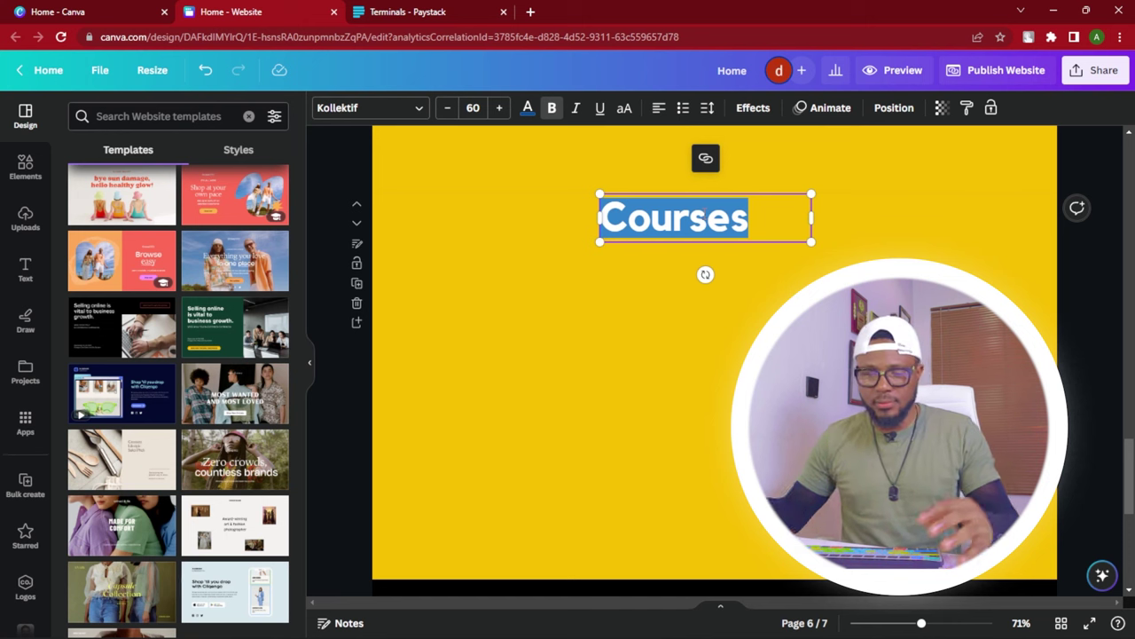
type("Products")
left_click_drag(719, 226, 715, 233)
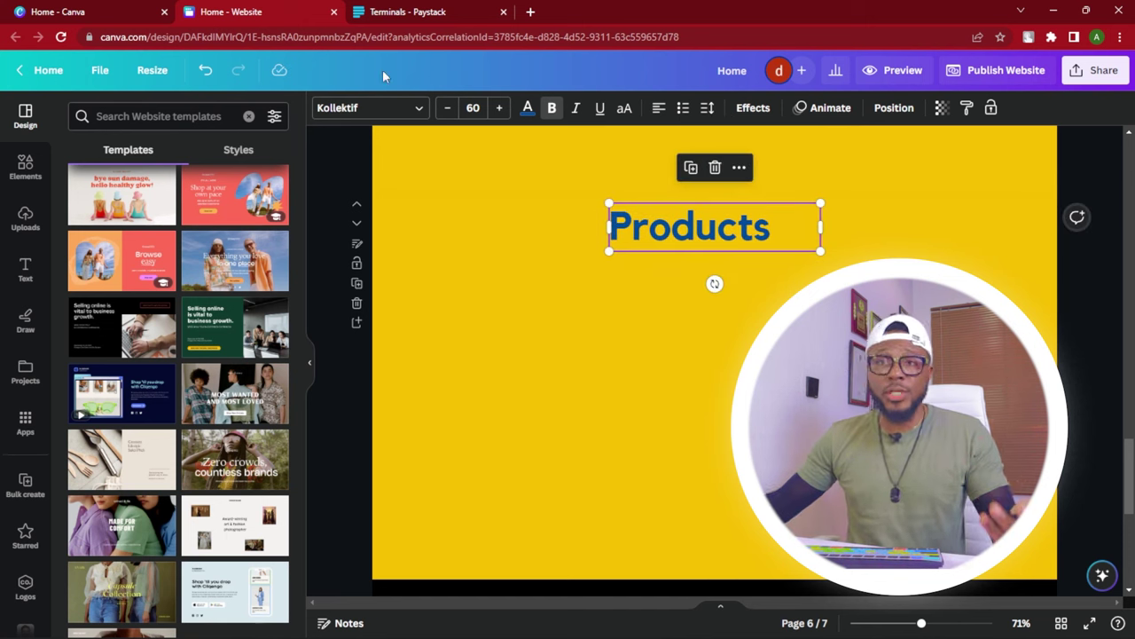
left_click(527, 109)
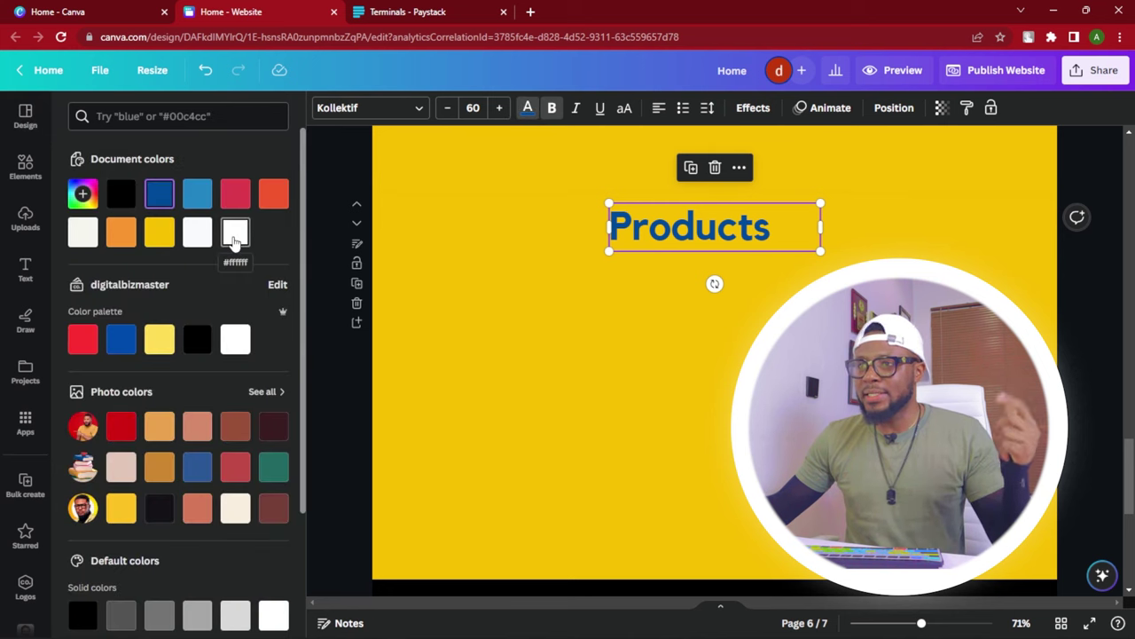
left_click(235, 236)
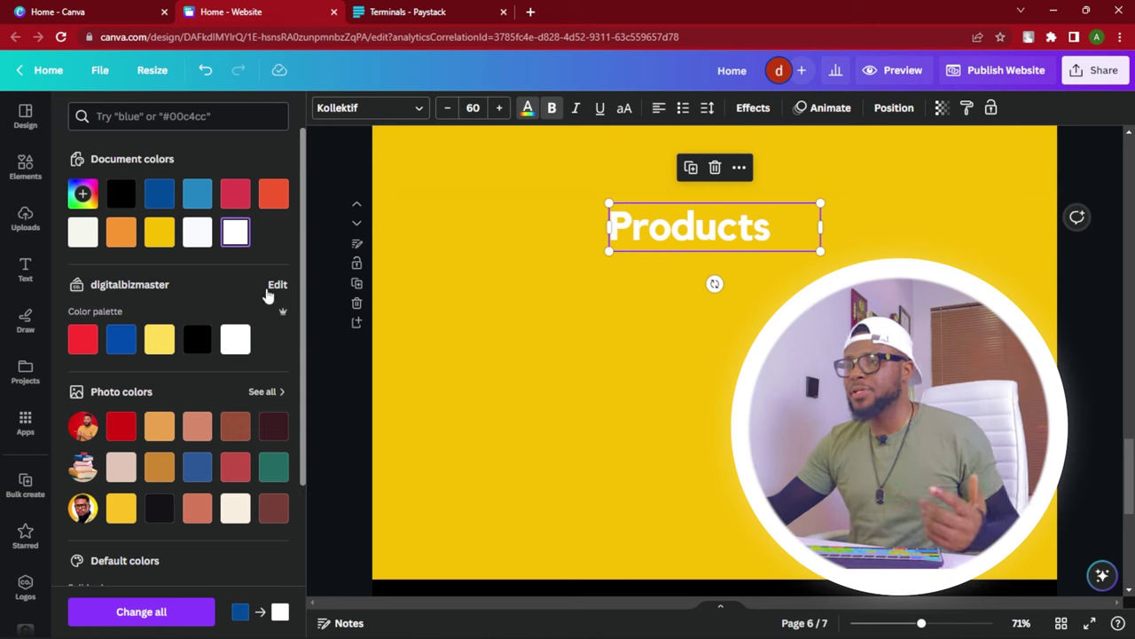
- Try uppercase lettering on the Products heading, and switch it back to normal case
scroll(338, 230, "up", 10)
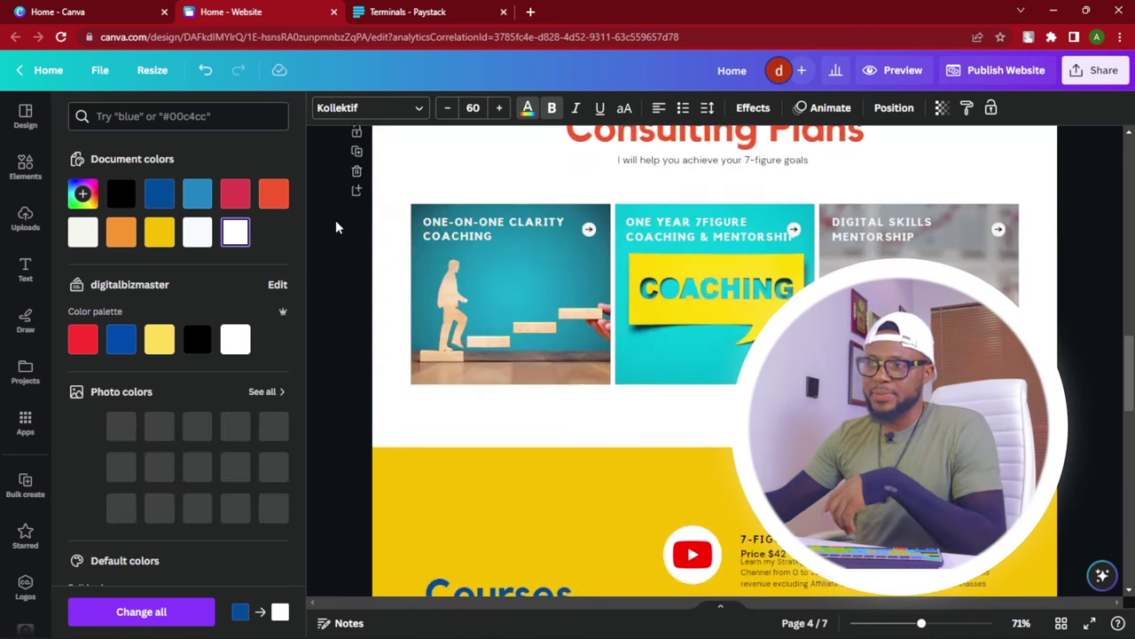
scroll(565, 311, "up", 6)
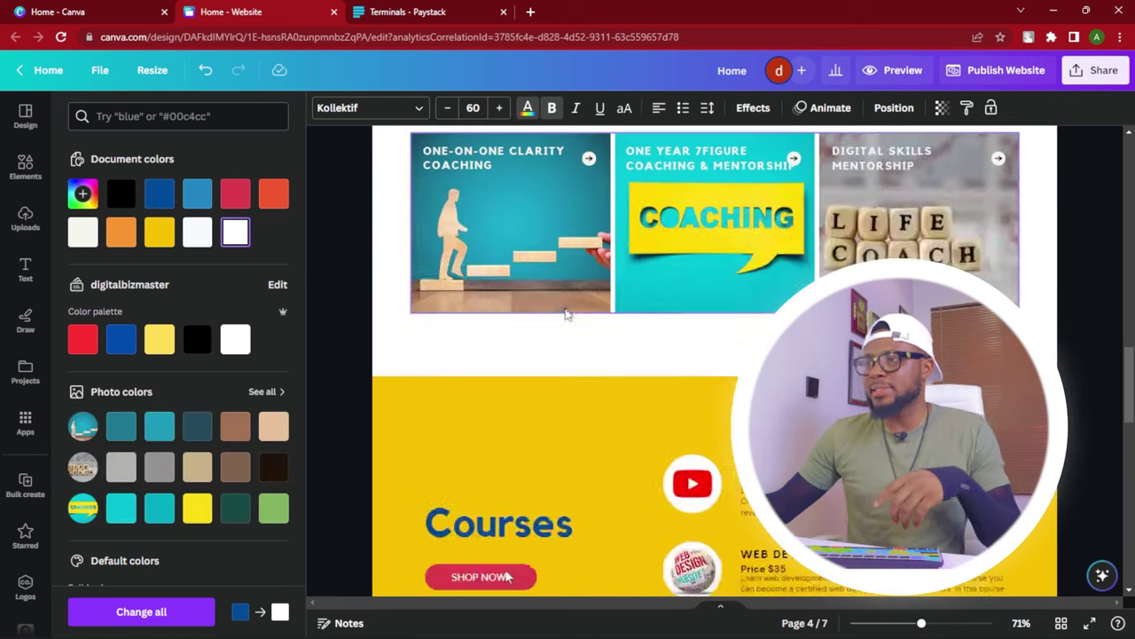
scroll(543, 312, "down", 18)
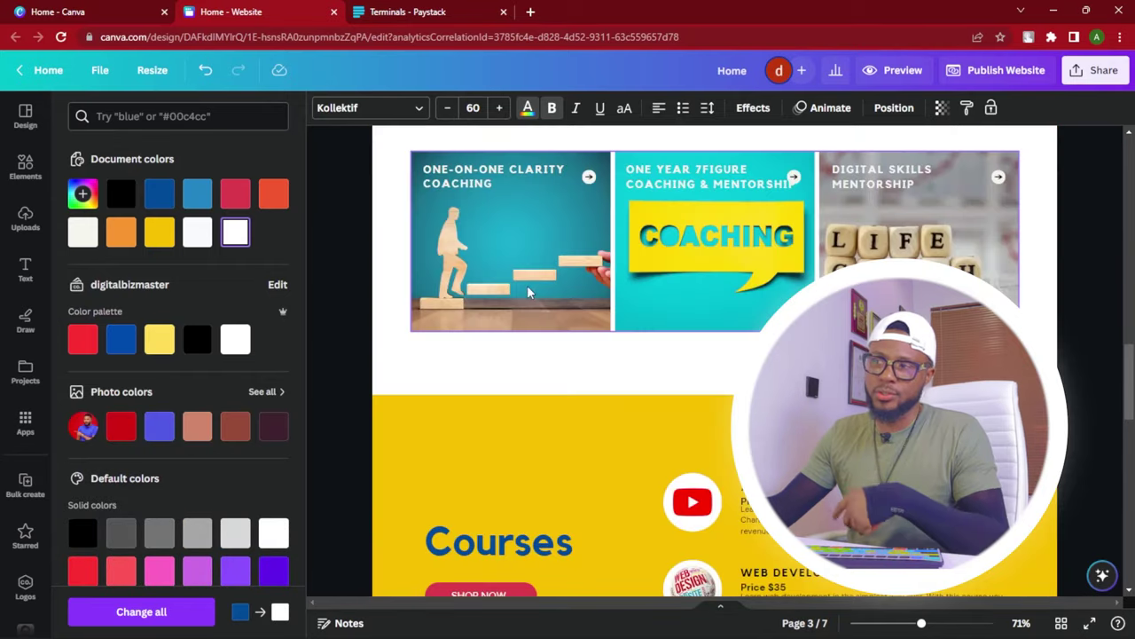
scroll(536, 298, "up", 3)
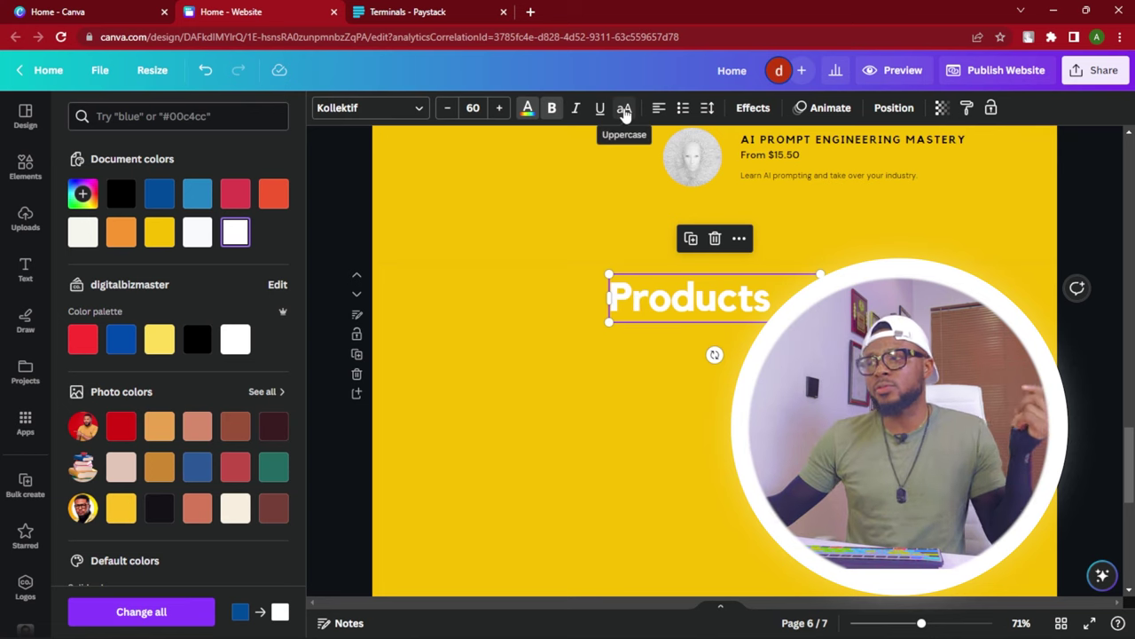
left_click(625, 110)
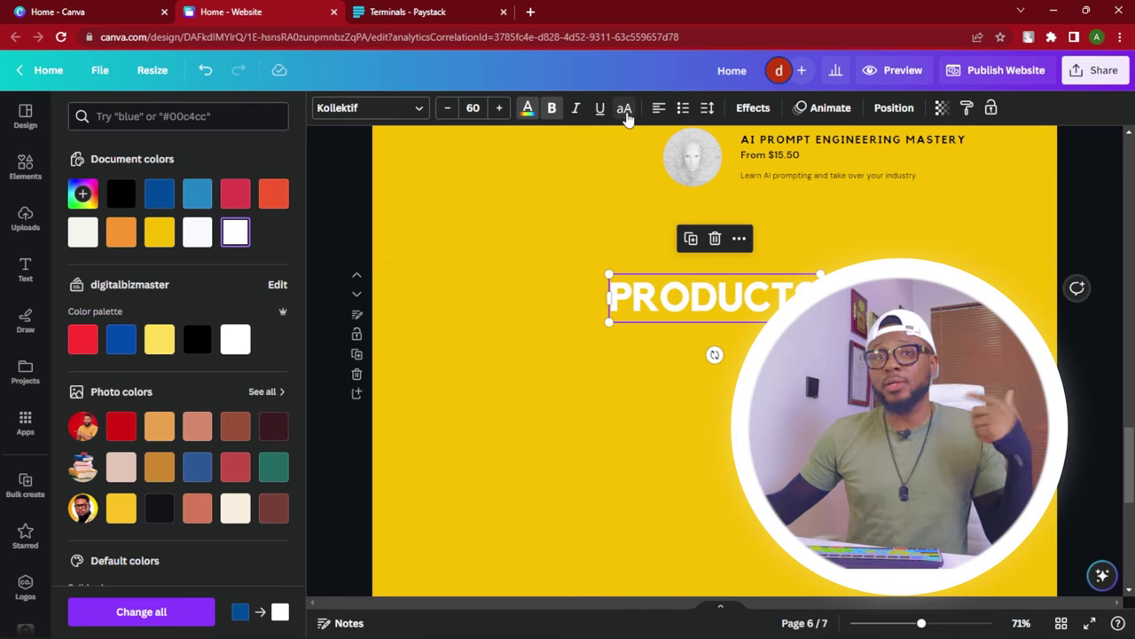
left_click(626, 110)
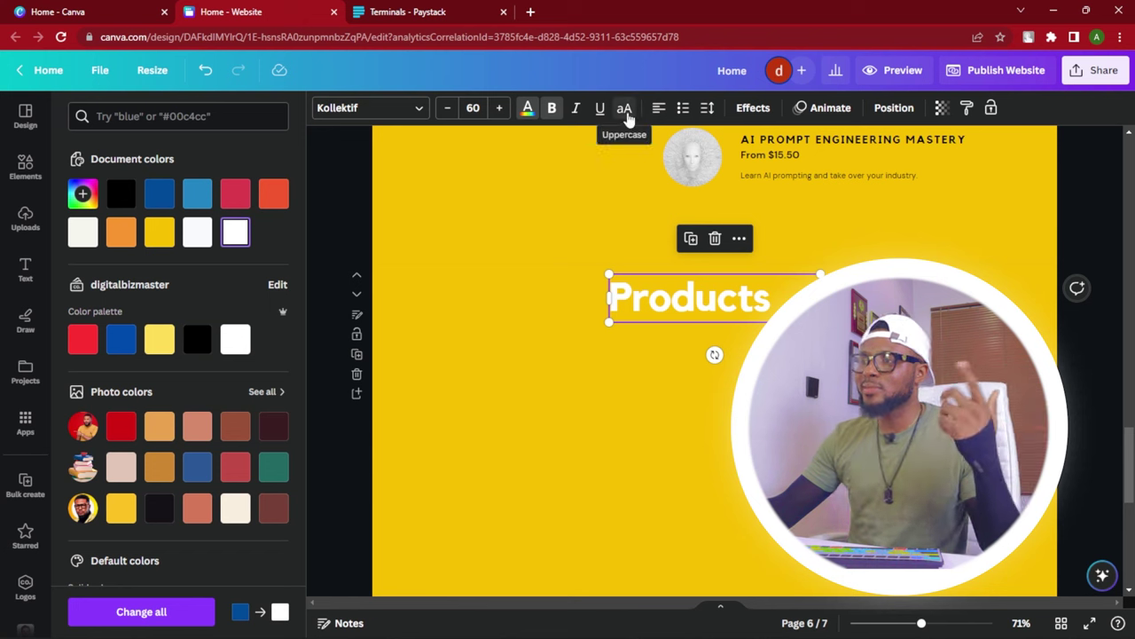
left_click(693, 296)
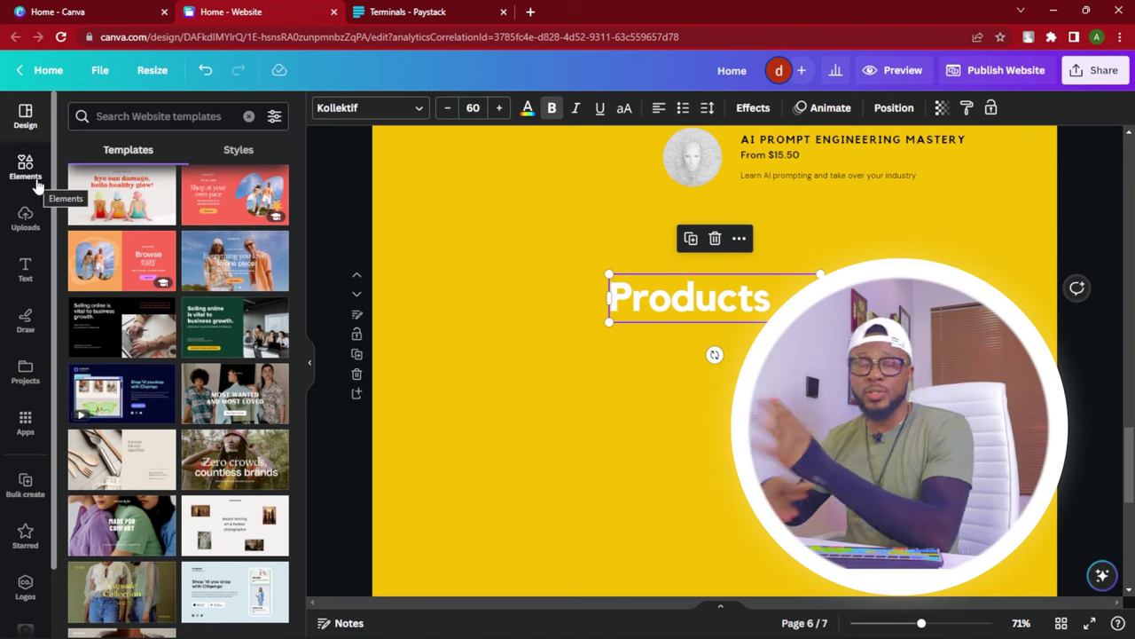
- Search the elements library for frames
left_click(133, 116)
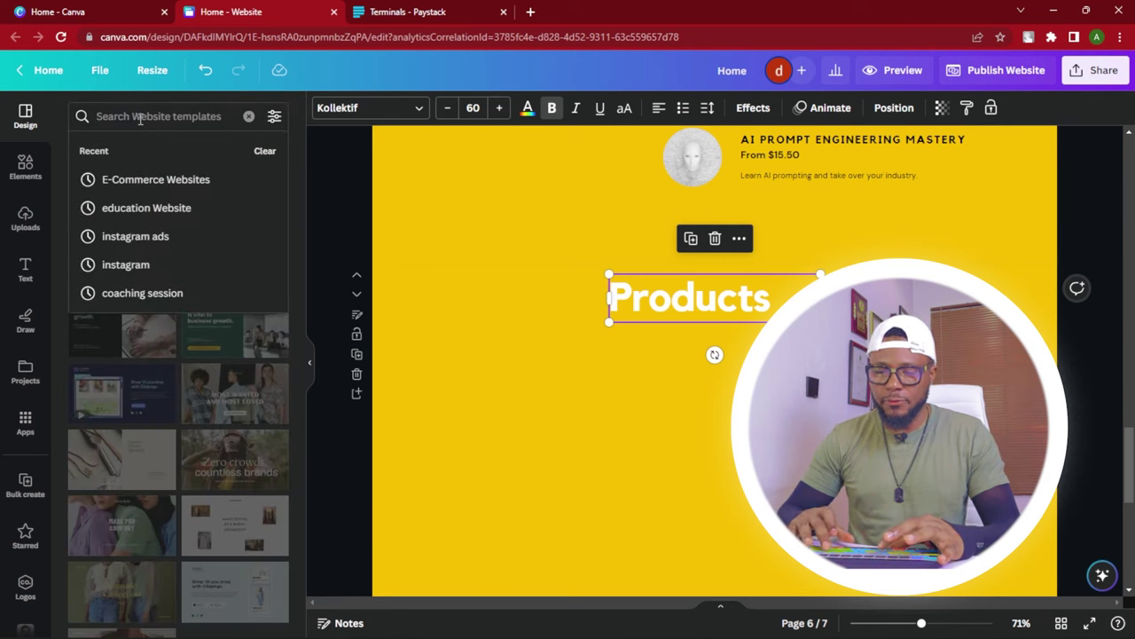
type("frames")
key("Return")
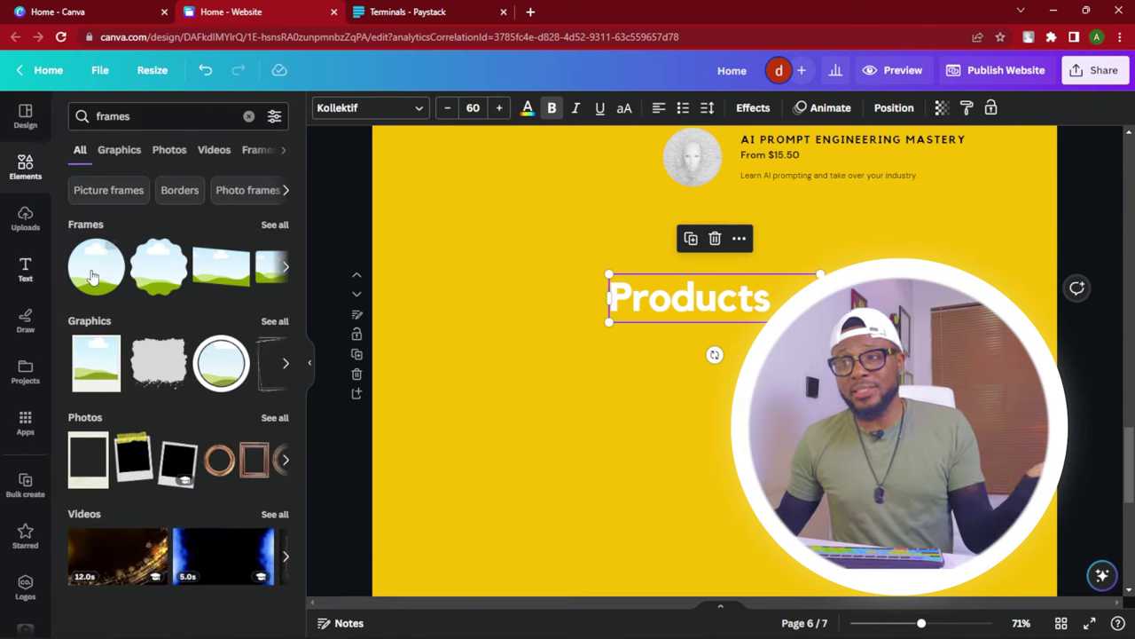
- Add the 3D book frame to the Products page and place it below the heading, near the page's left edge
left_click(275, 225)
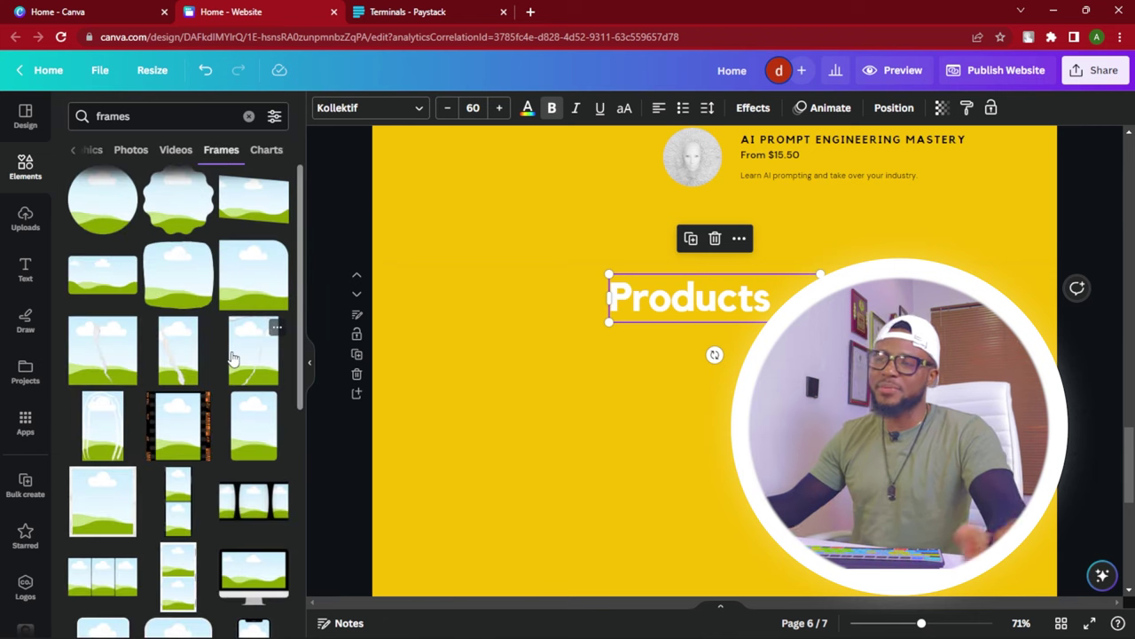
scroll(202, 404, "down", 5)
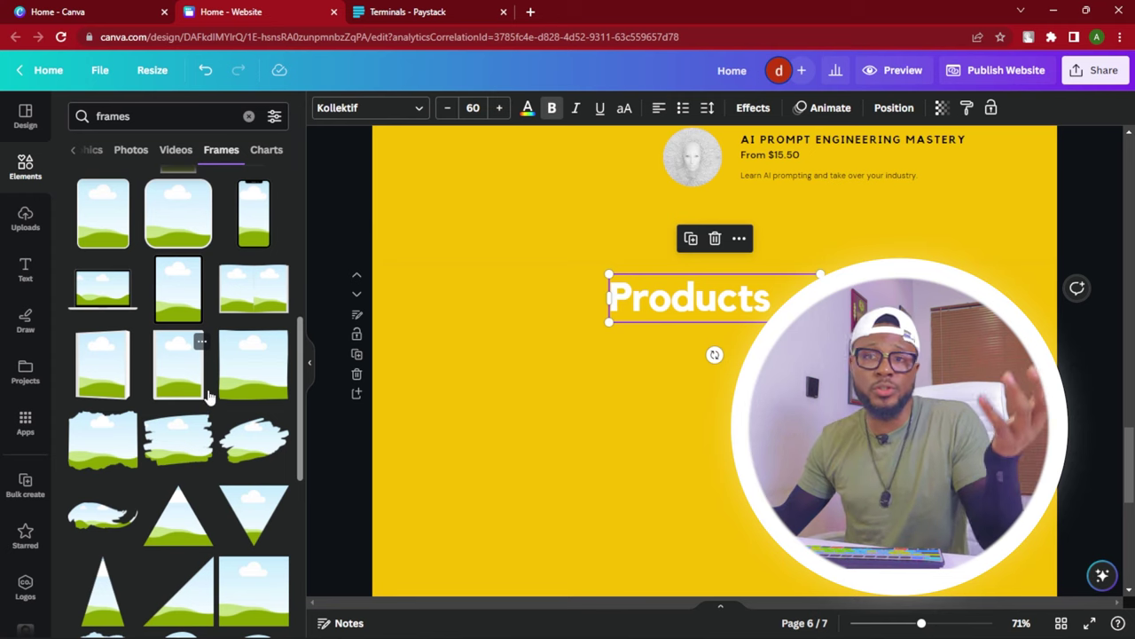
left_click(105, 390)
left_click_drag(725, 426, 545, 417)
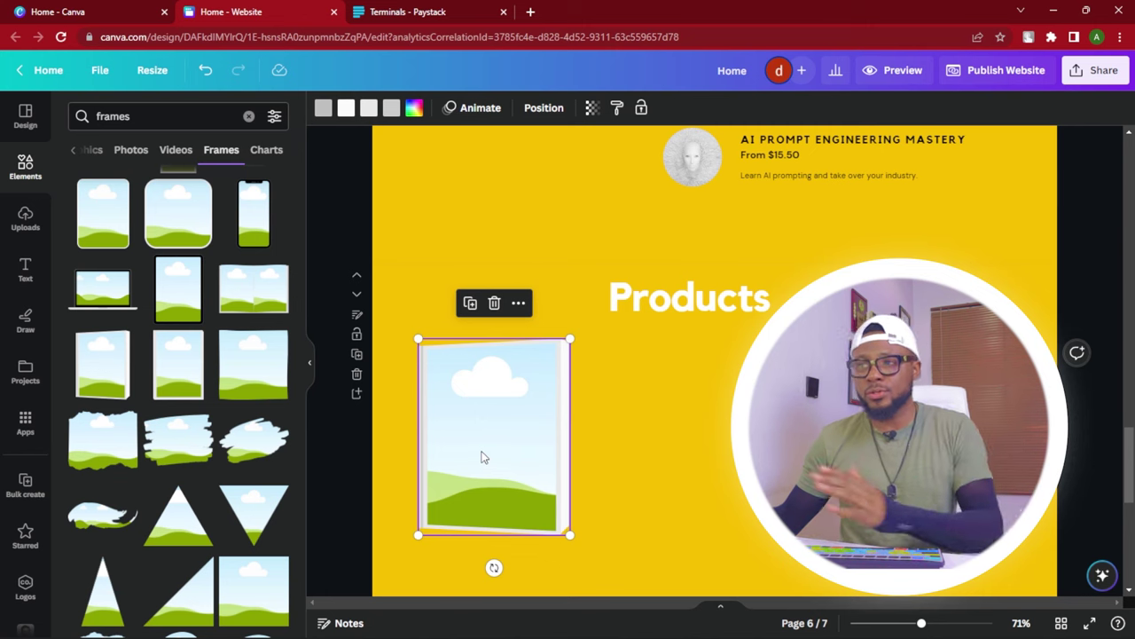
- Add the frame with one rounded corner to the Products page, beside the book frame and below the heading
scroll(213, 311, "up", 10)
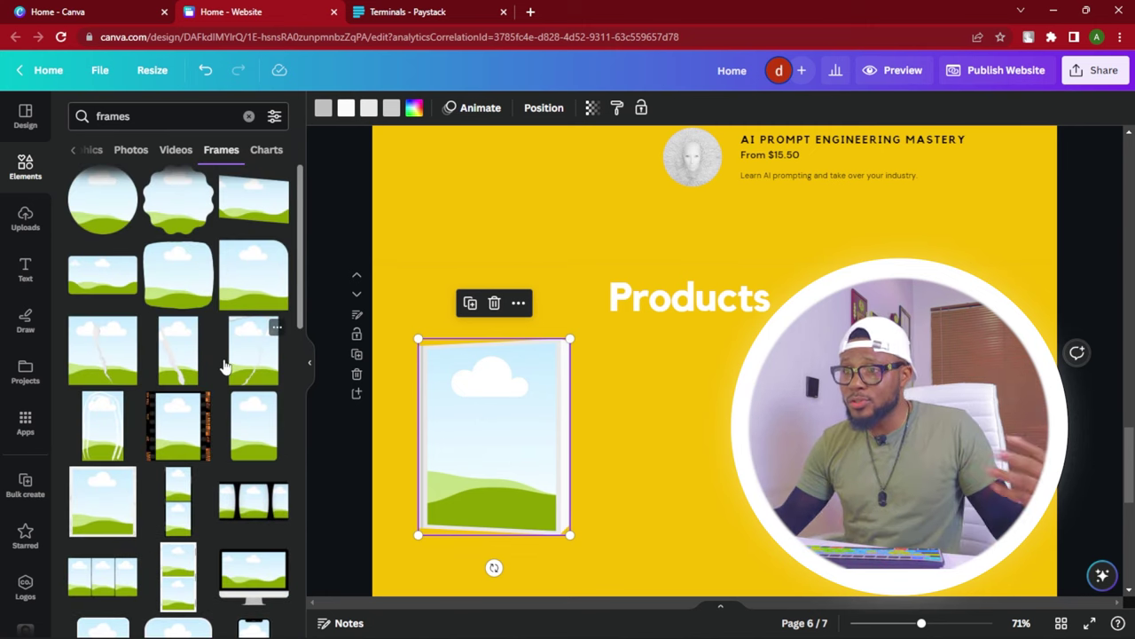
left_click_drag(246, 282, 716, 424)
scroll(716, 425, "down", 2)
left_click(494, 293)
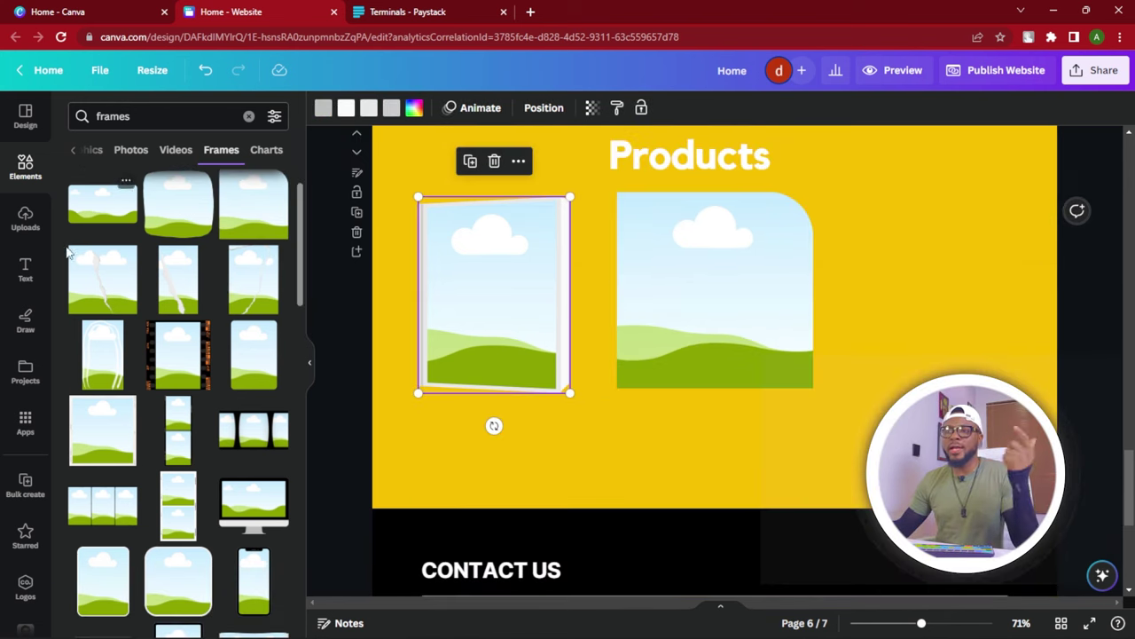
- Upload the 7 Figure cover into the book frame and fill the rounded-corner frame with the sculpted head image
left_click(25, 220)
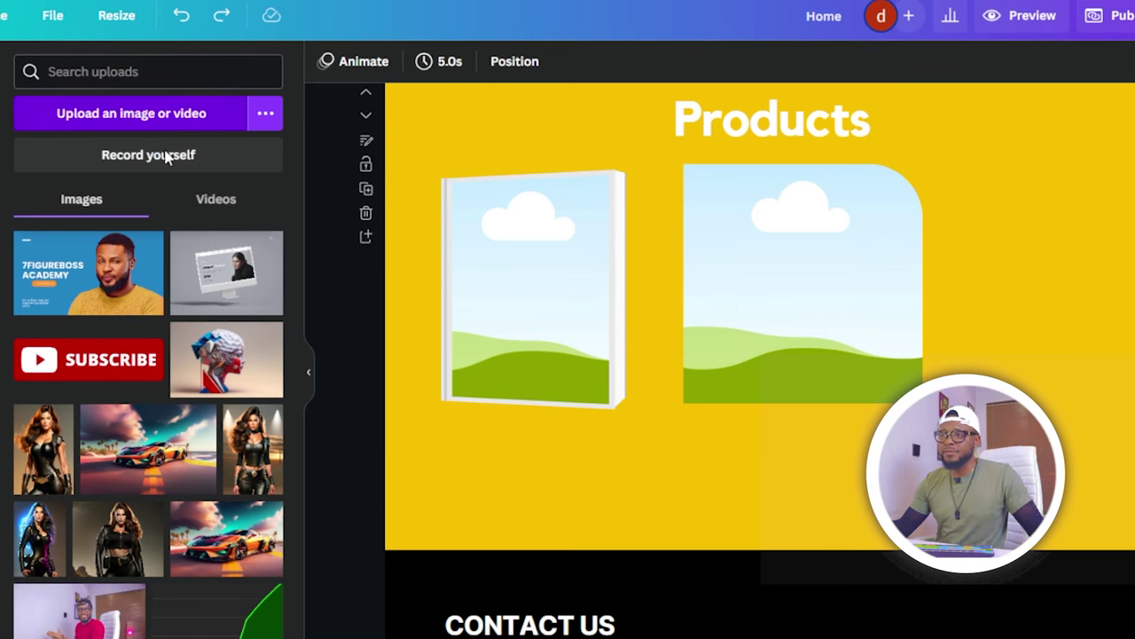
left_click(133, 115)
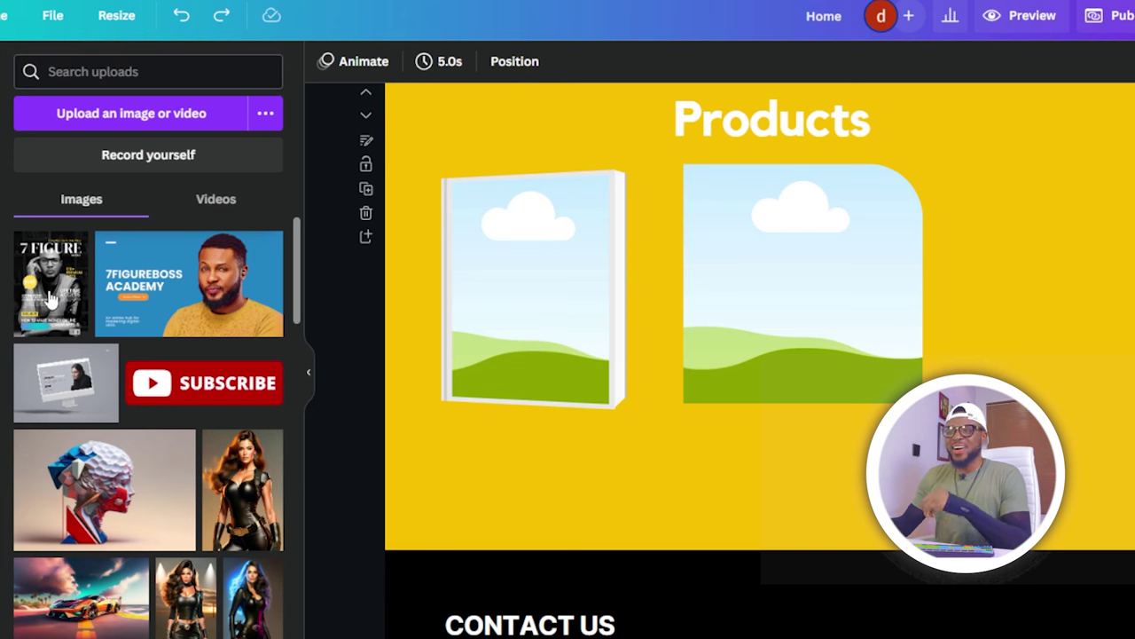
left_click_drag(665, 274, 496, 292)
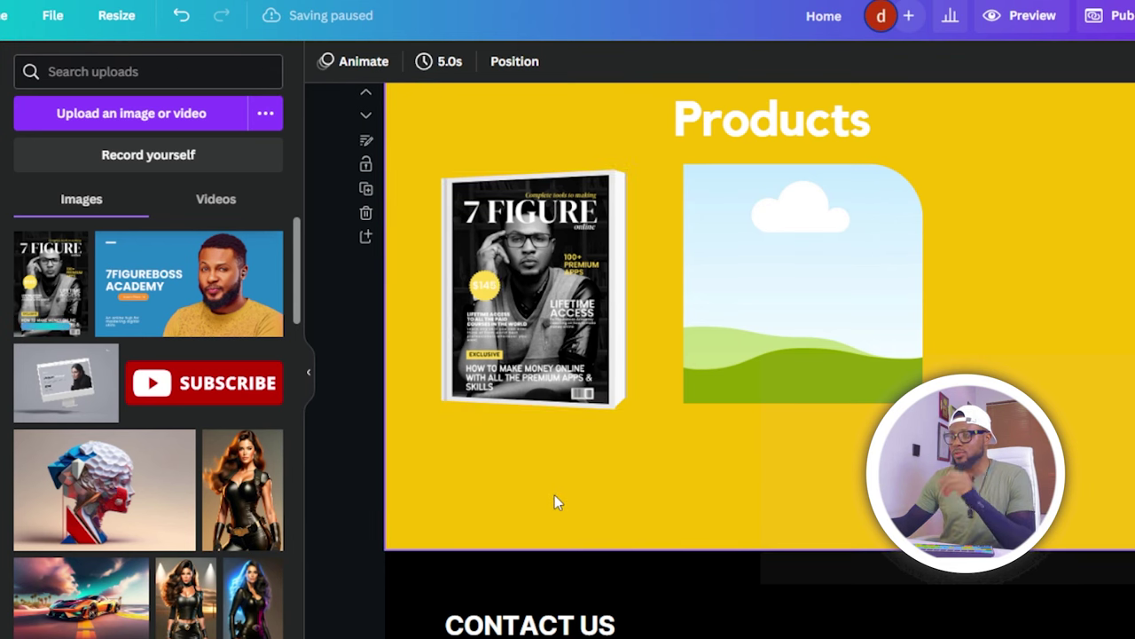
left_click(839, 325)
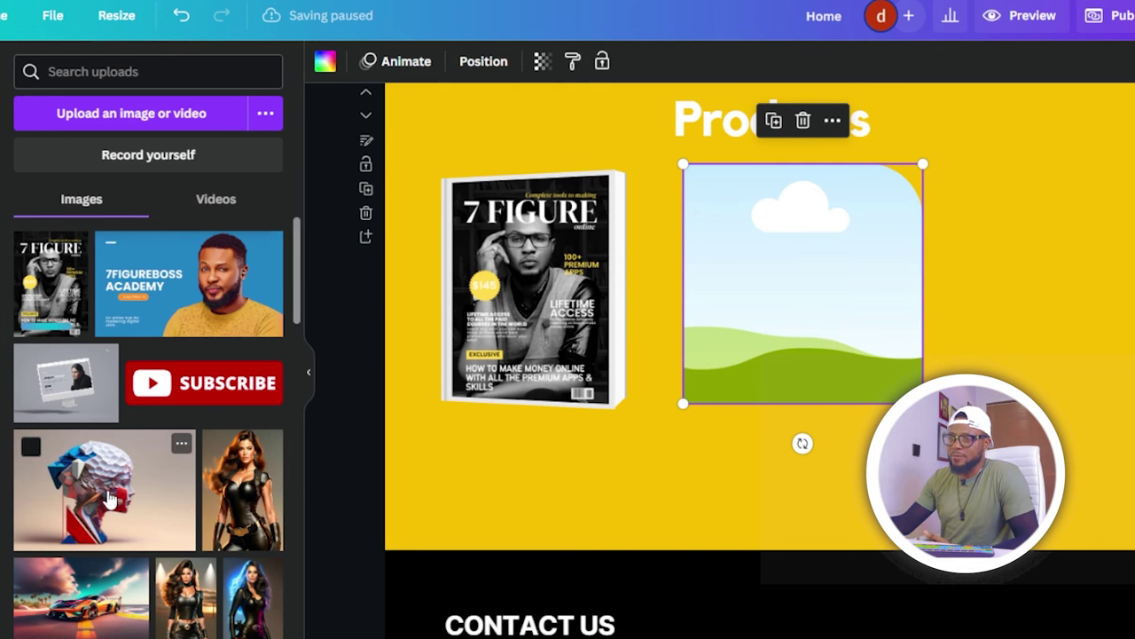
left_click_drag(111, 492, 785, 377)
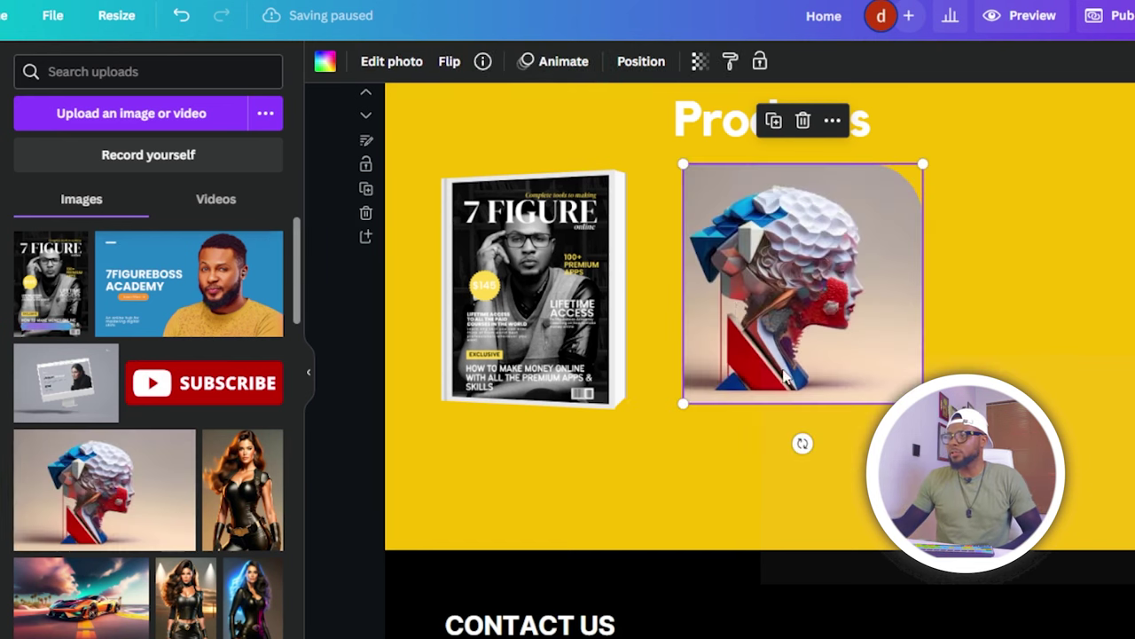
- Add the uploaded photo of the woman in black as the third product image and crop its lower edge to match the others
left_click(331, 326)
left_click_drag(242, 489, 981, 268)
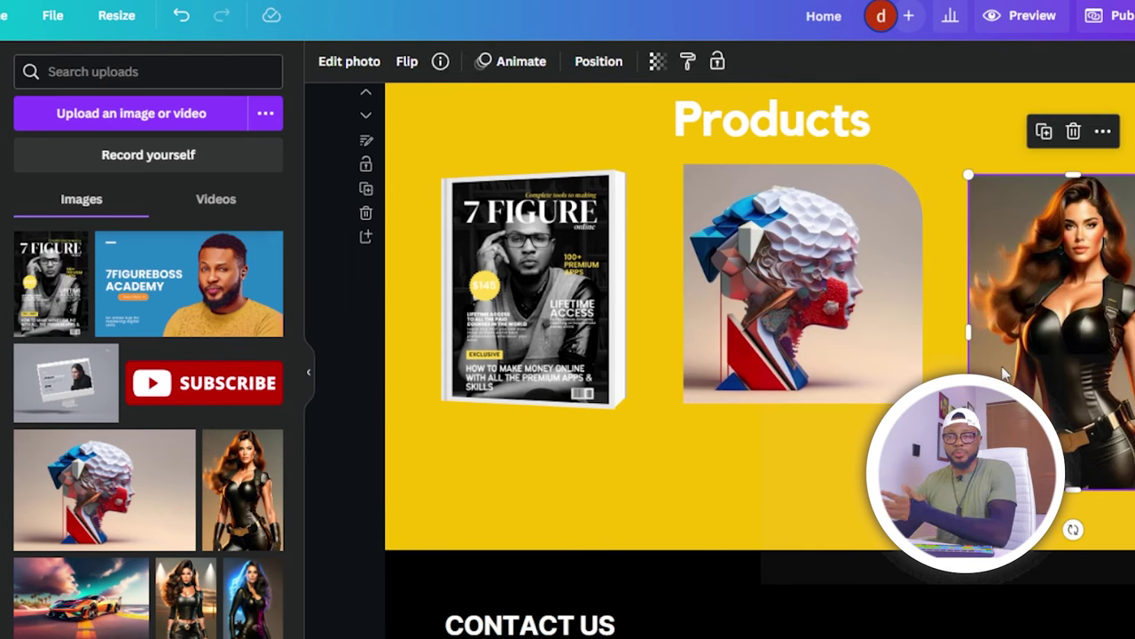
left_click_drag(1068, 491, 1052, 403)
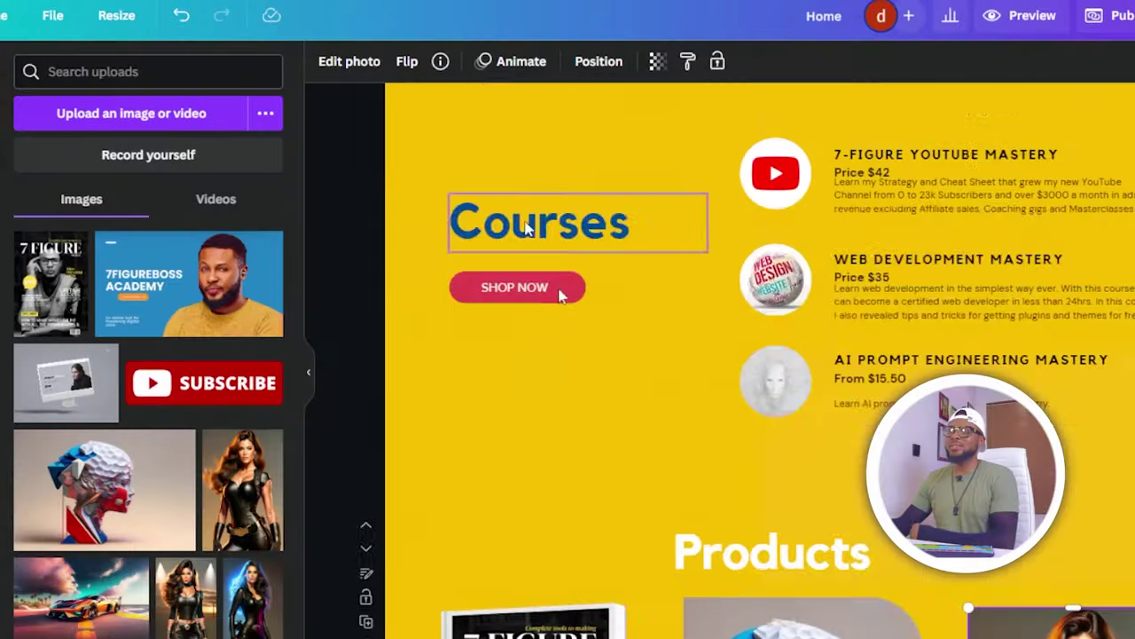
- Copy the Learn More text from the red section onto the Products page and place it under the book image
scroll(530, 231, "up", 5)
scroll(541, 238, "down", 5)
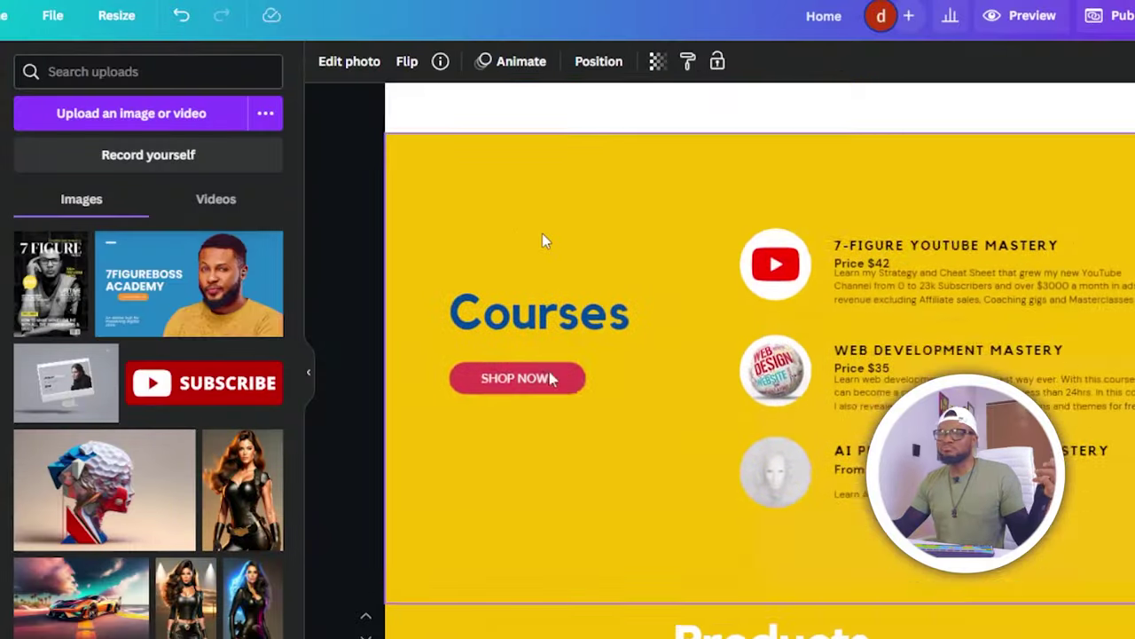
scroll(861, 175, "up", 8)
left_click(760, 273)
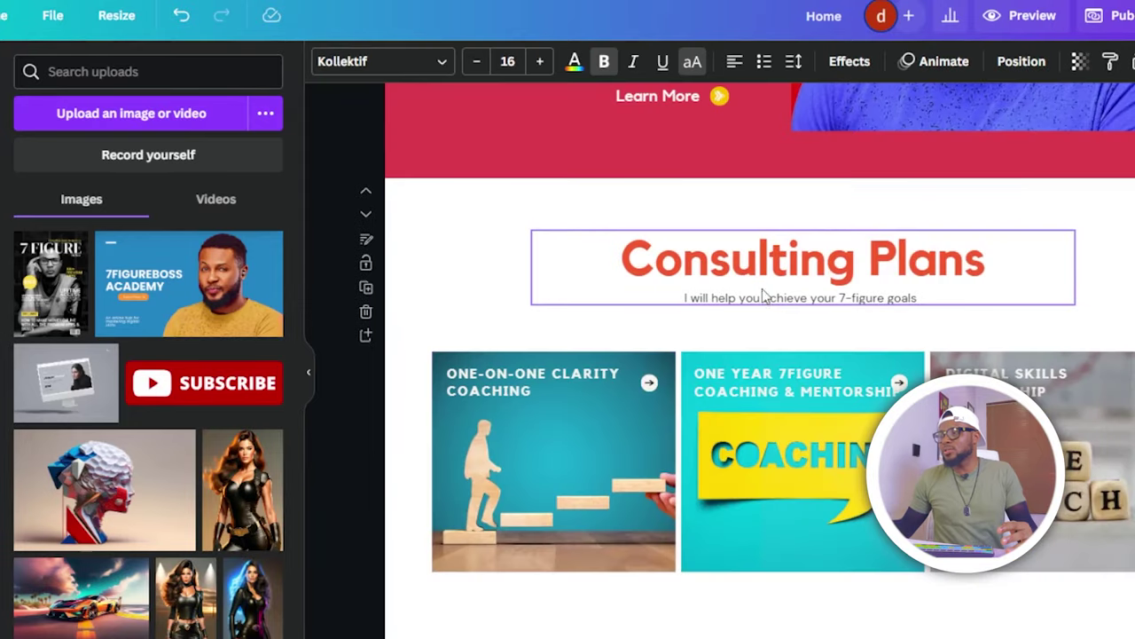
scroll(745, 260, "up", 5)
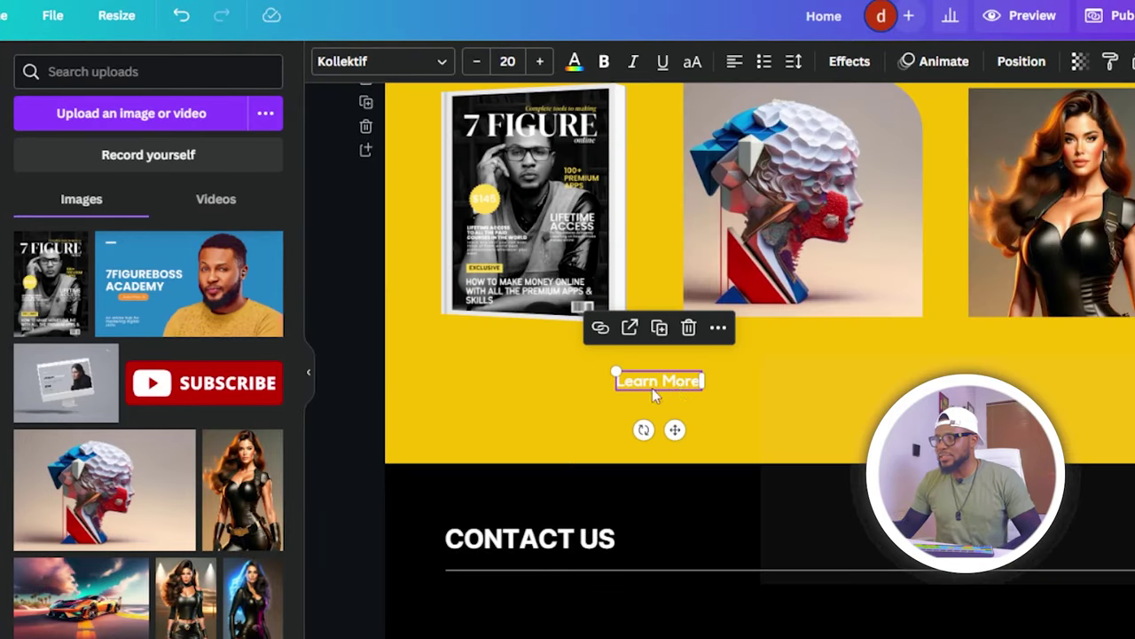
left_click_drag(672, 380, 539, 349)
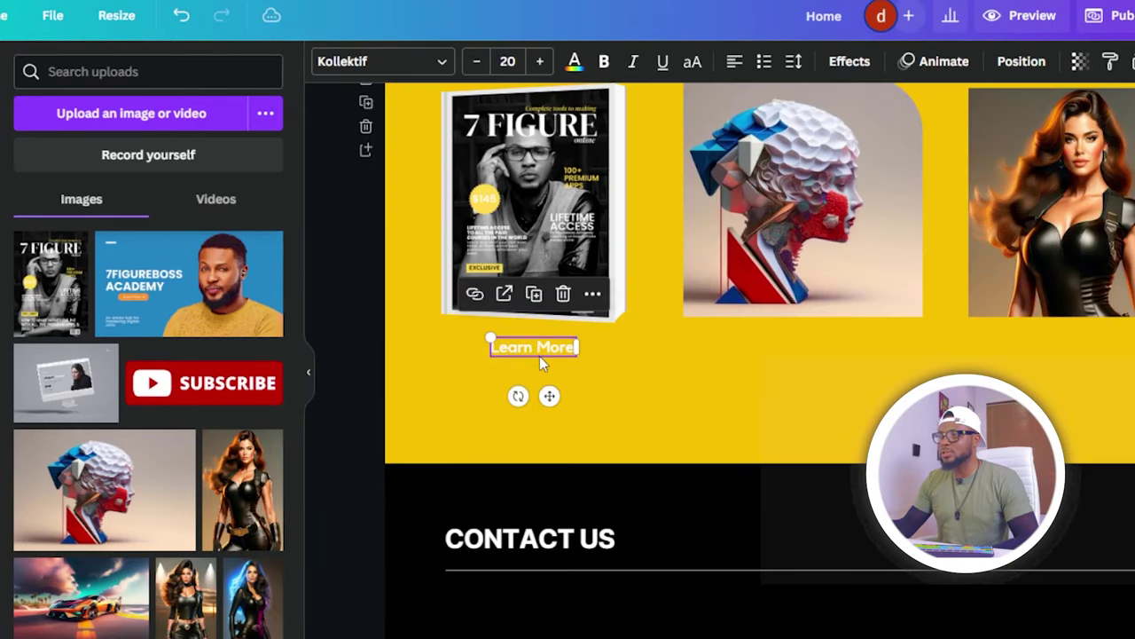
- Replace the copied text with "50 ways to money online" and fit it on one line beneath the book
double_click(539, 349)
type("50")
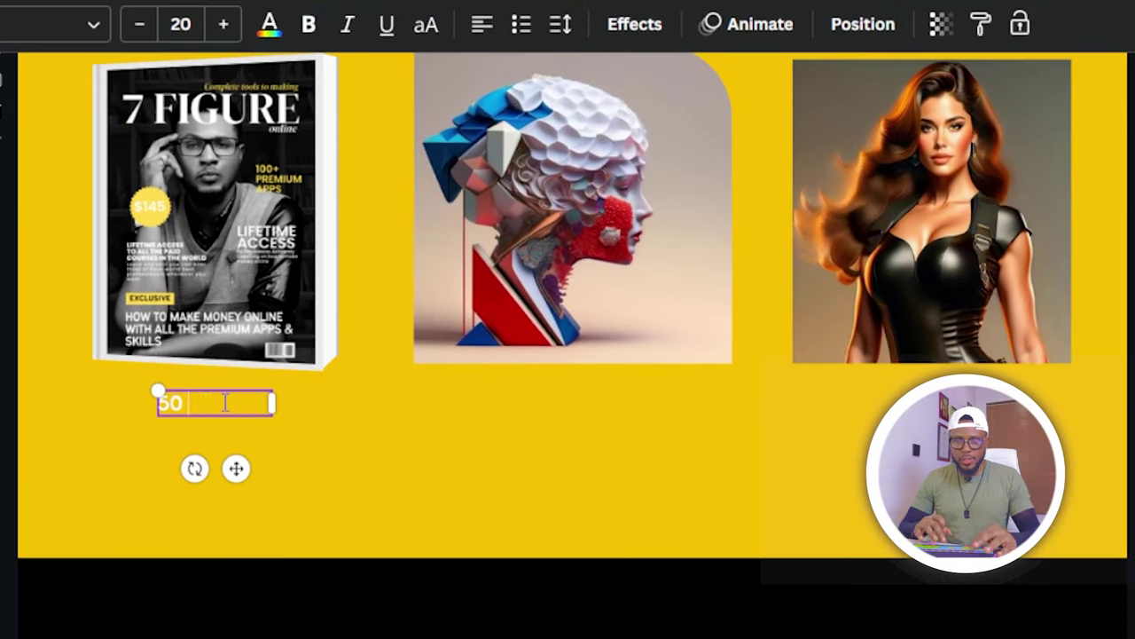
type(" ways to m")
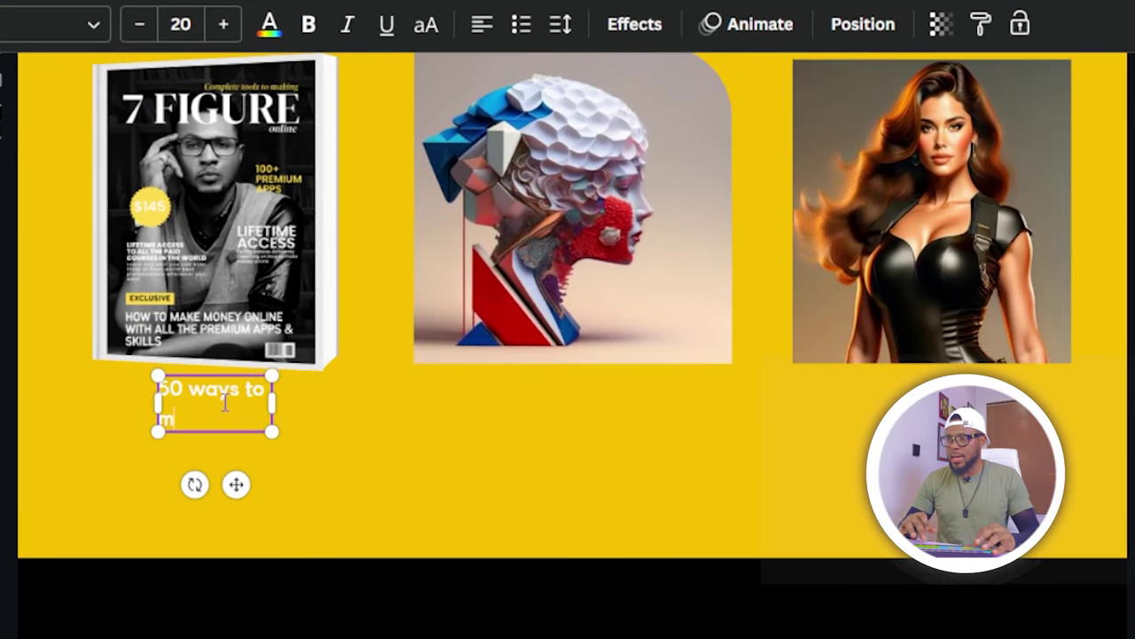
type("oney online")
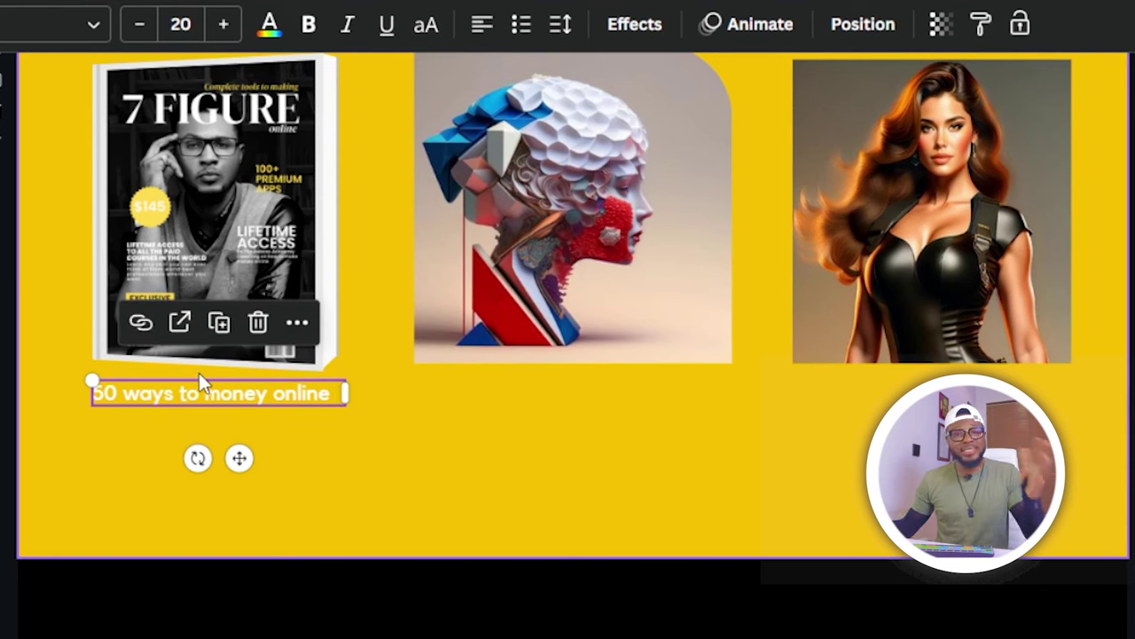
- Duplicate the book's caption, place the copy directly below it, and change its text to "Price: $500"
left_click(219, 323)
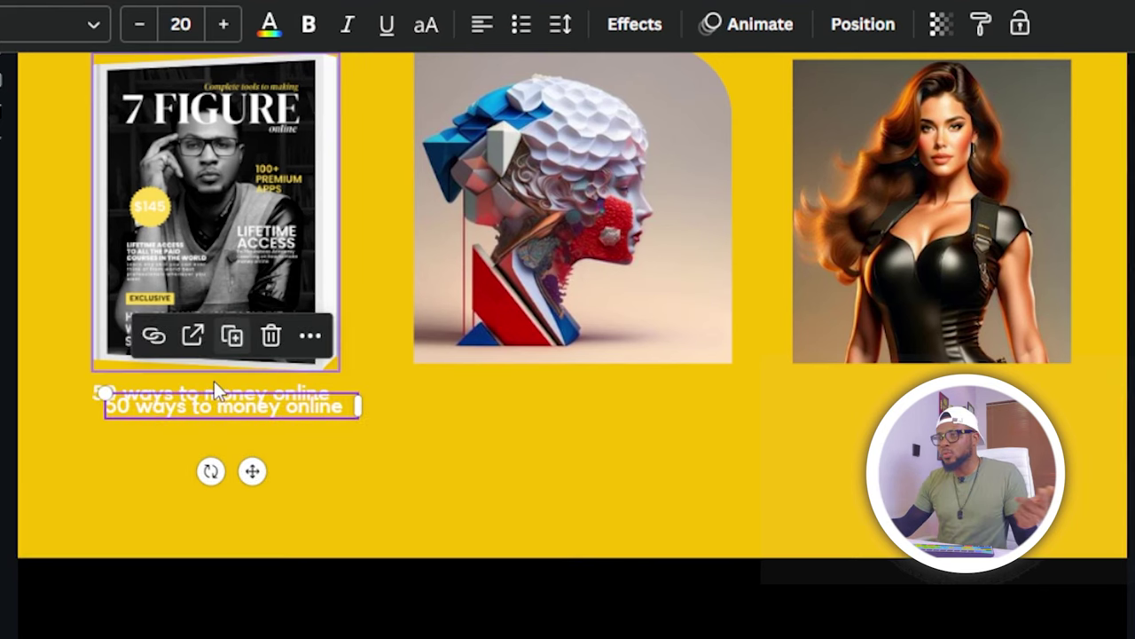
left_click_drag(218, 402, 203, 423)
double_click(202, 423)
type("Price: $500")
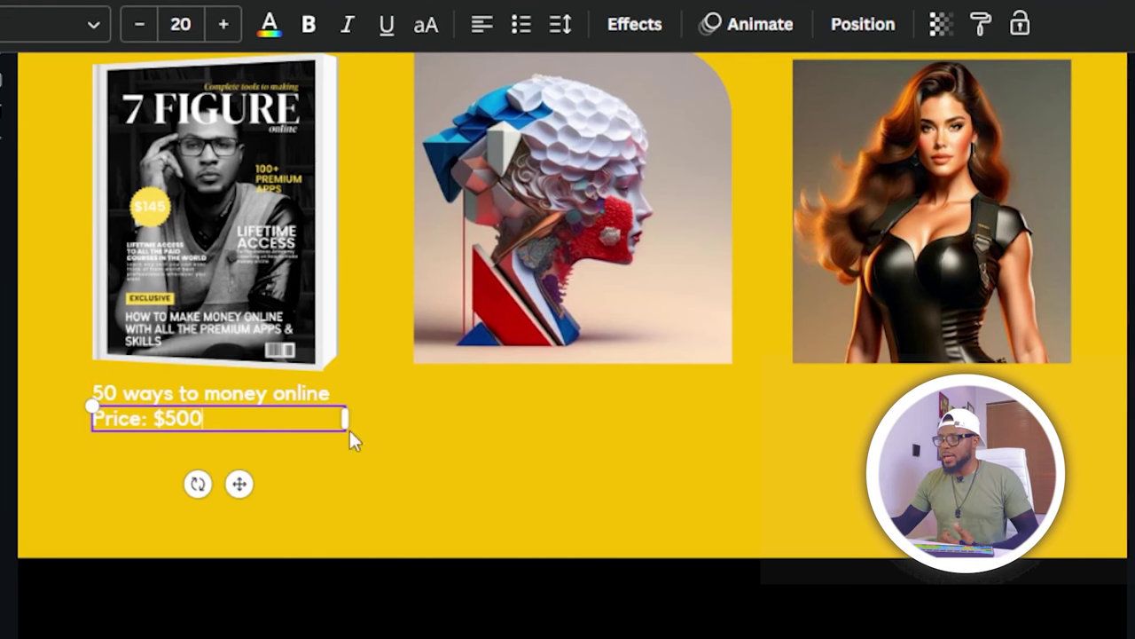
- Narrow the price text box to about 184 wide and centre it under the book's caption
left_click_drag(329, 418, 241, 418)
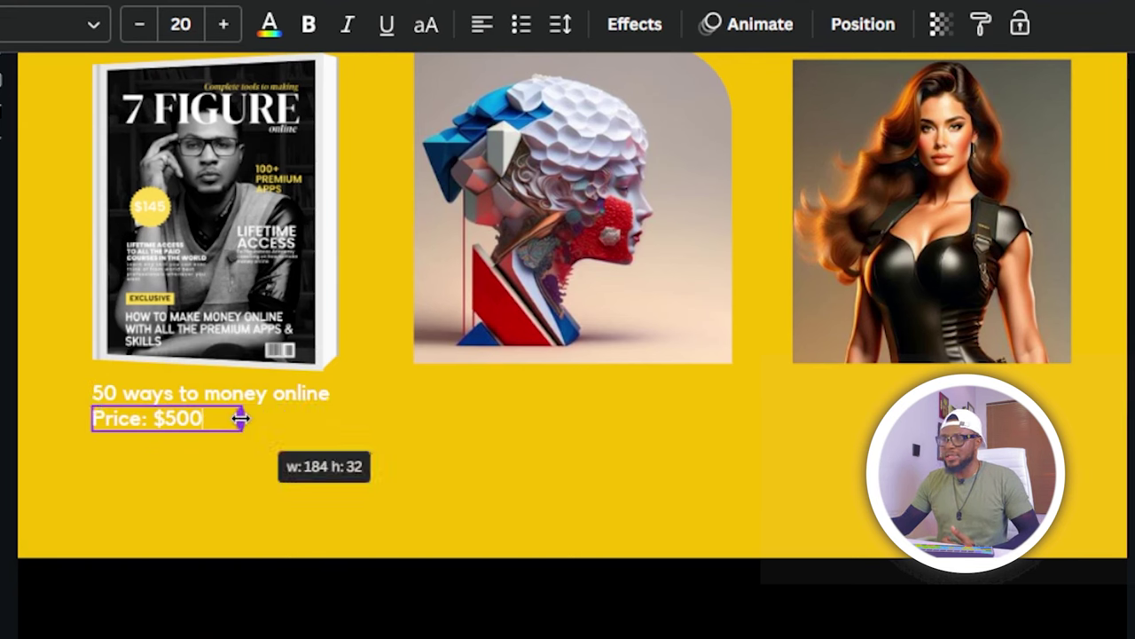
left_click(56, 383)
left_click_drag(112, 421, 192, 424)
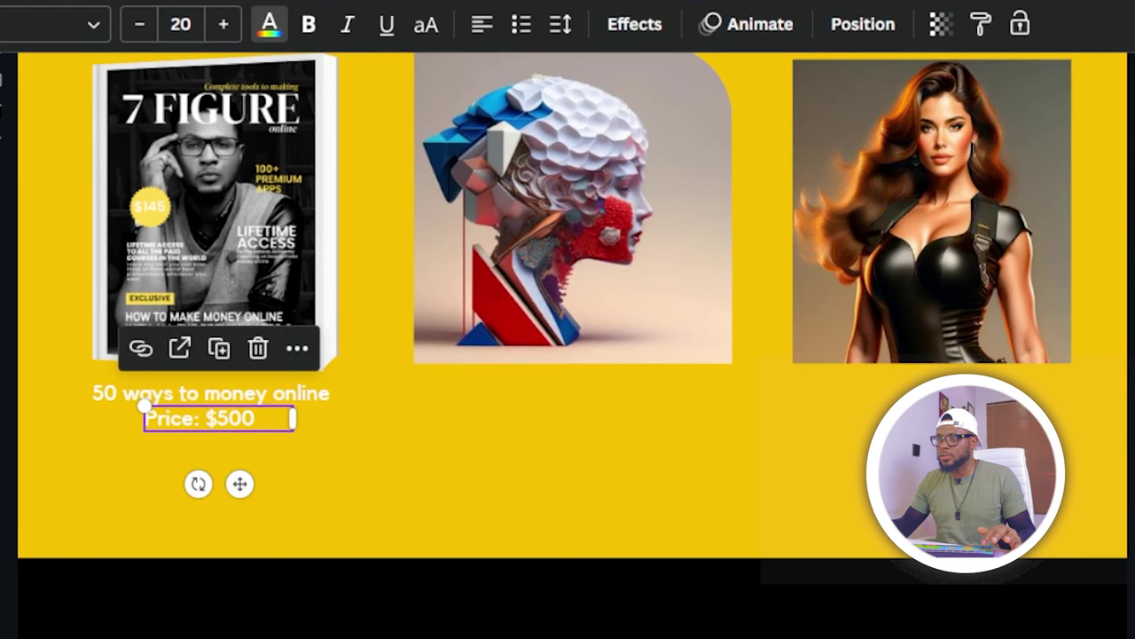
- Set the text colour of the book's price line to black
left_click(161, 445)
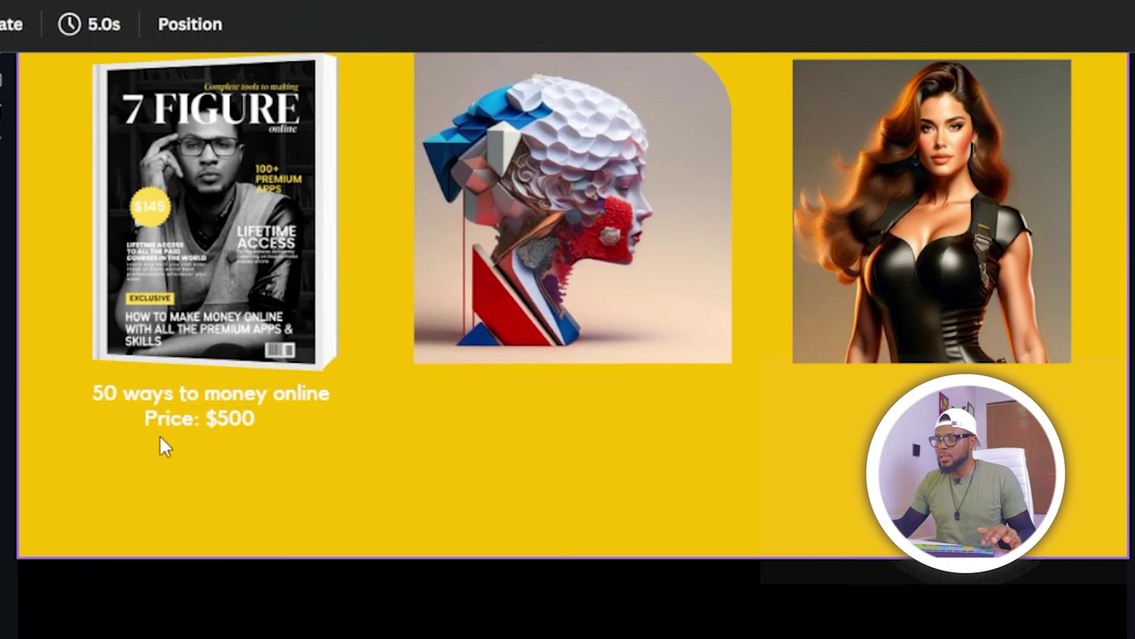
left_click(171, 421)
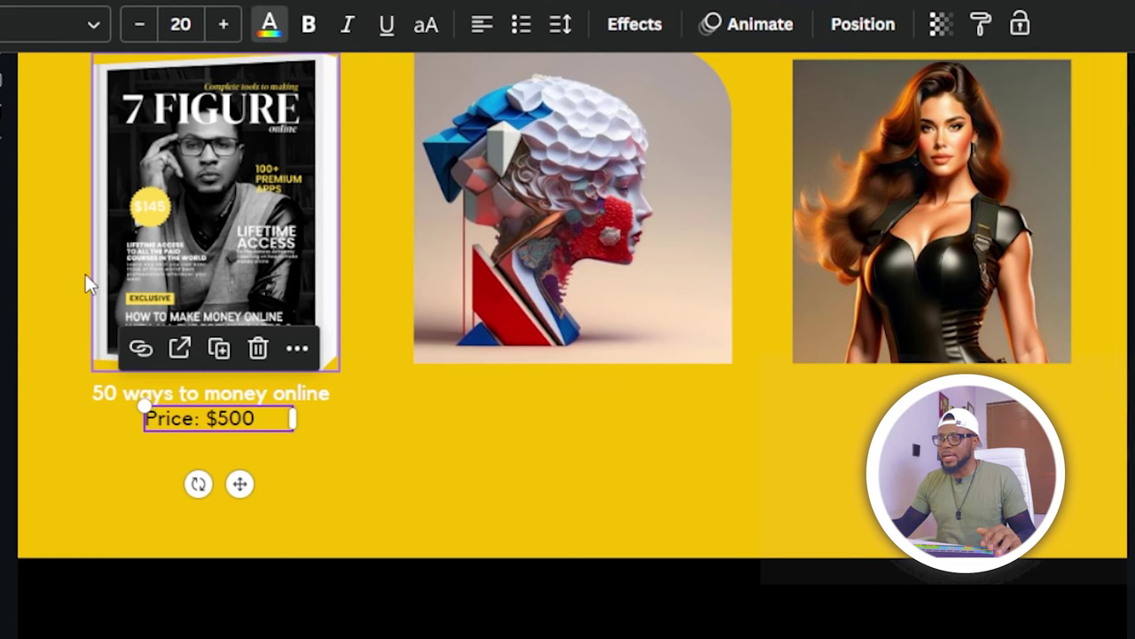
key("Escape")
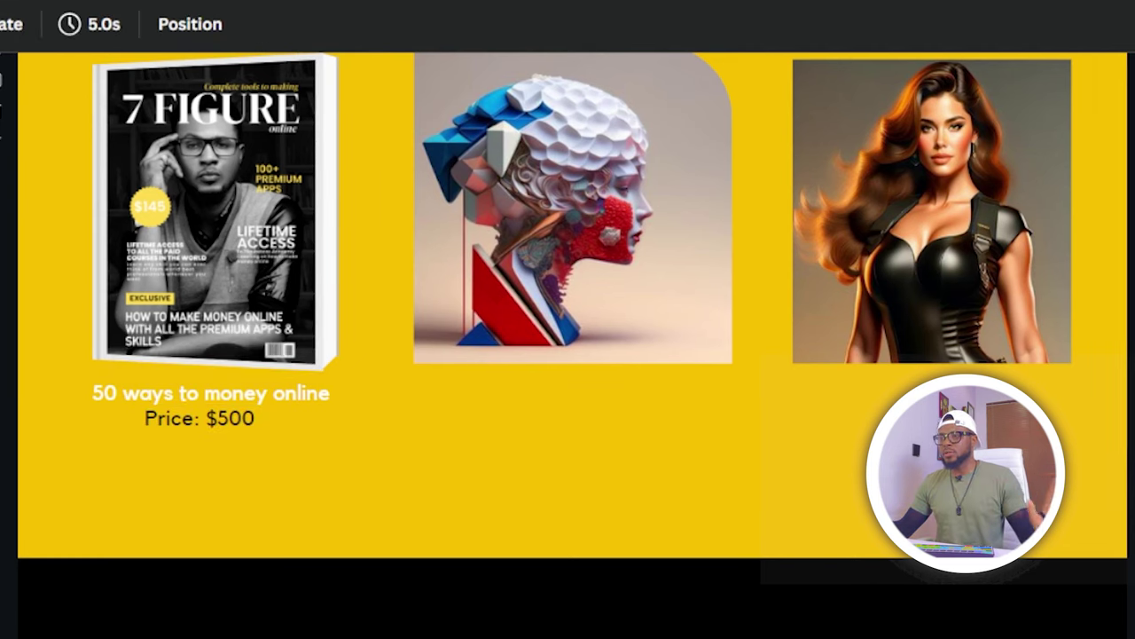
- Duplicate the book's caption and price together and place the copies under the middle product image
left_click_drag(2, 376, 319, 434)
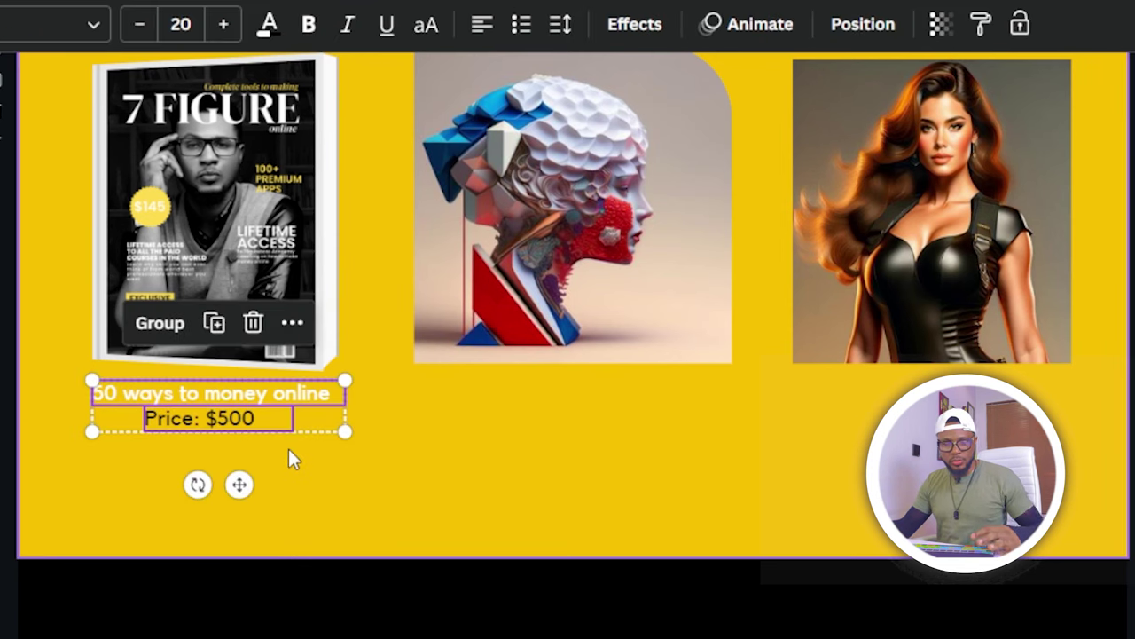
right_click(193, 395)
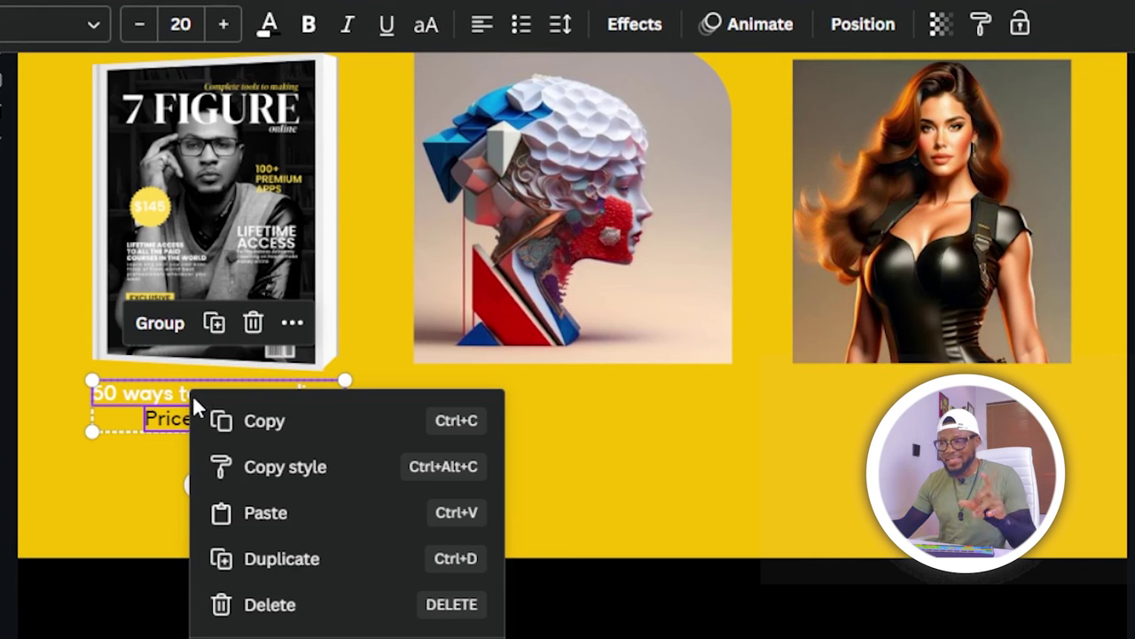
left_click(274, 560)
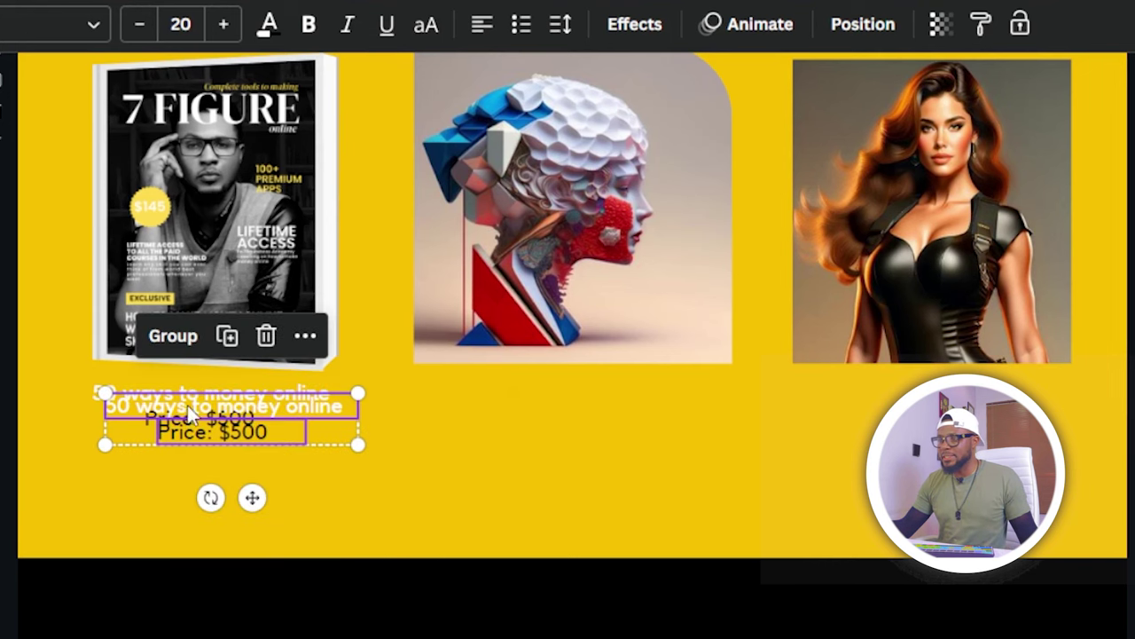
left_click_drag(203, 435, 549, 427)
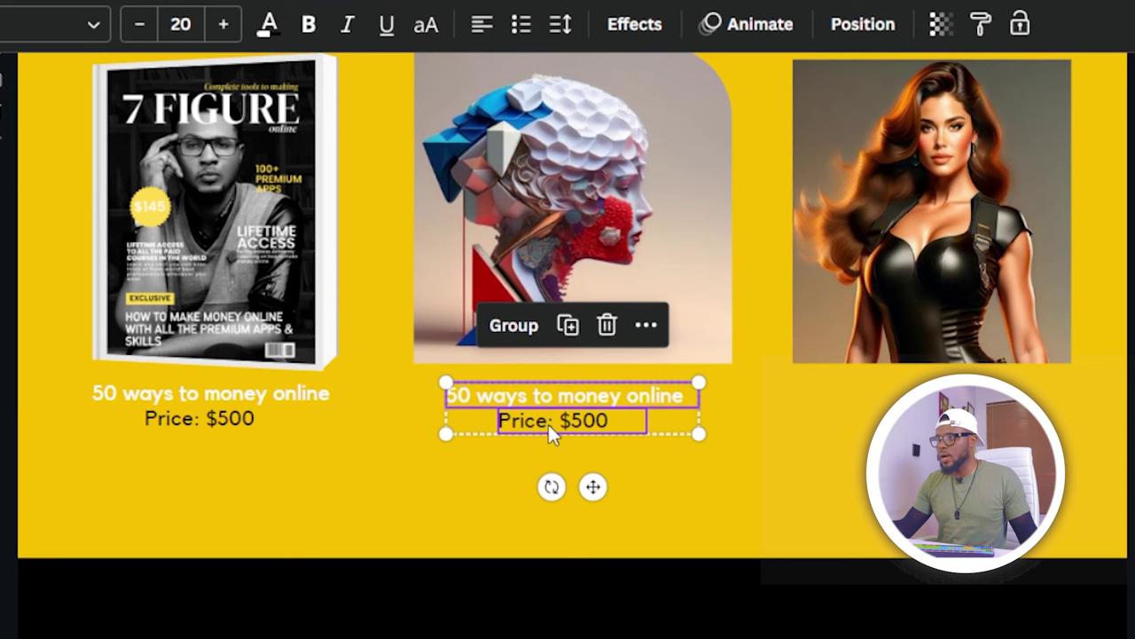
- Duplicate the middle caption and price together and align the copies under the third product image
left_click(565, 328)
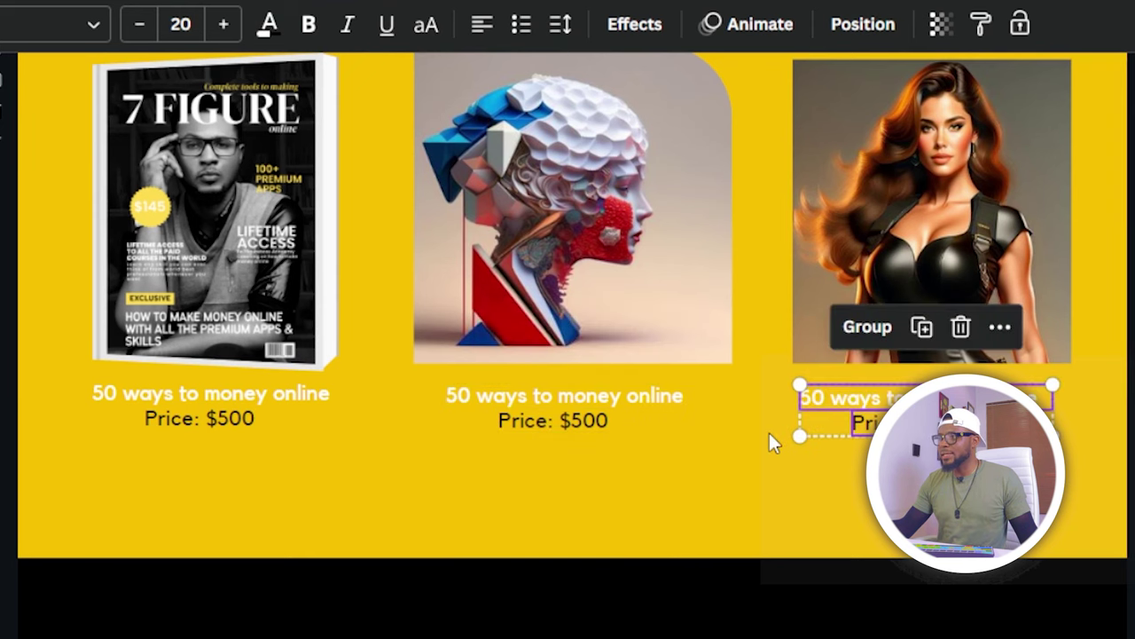
left_click_drag(803, 417, 816, 414)
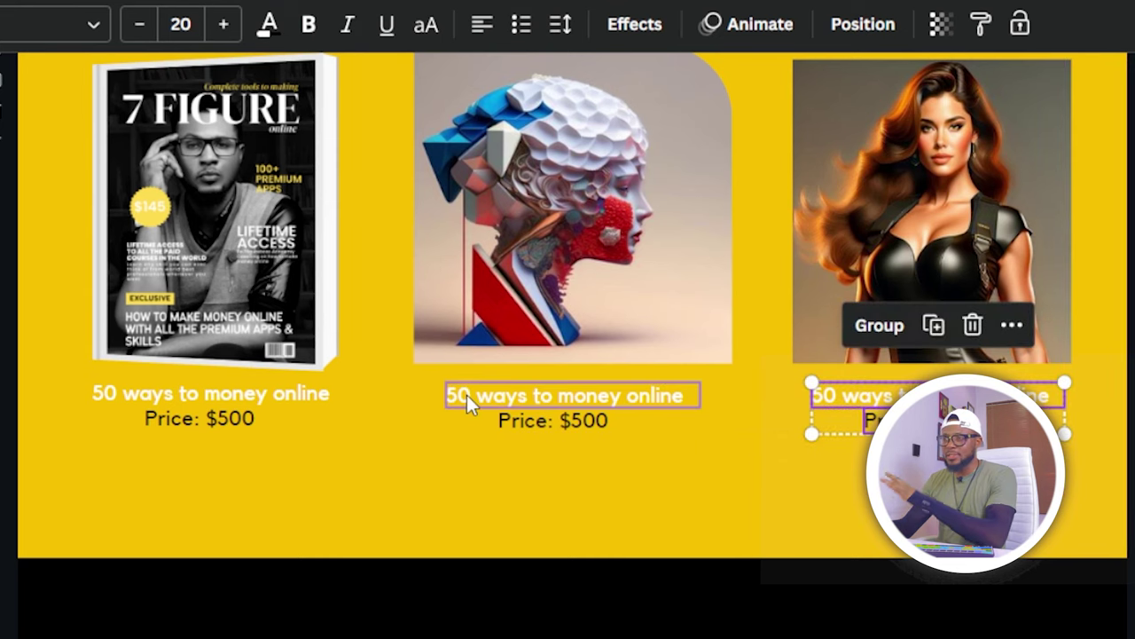
left_click(511, 394)
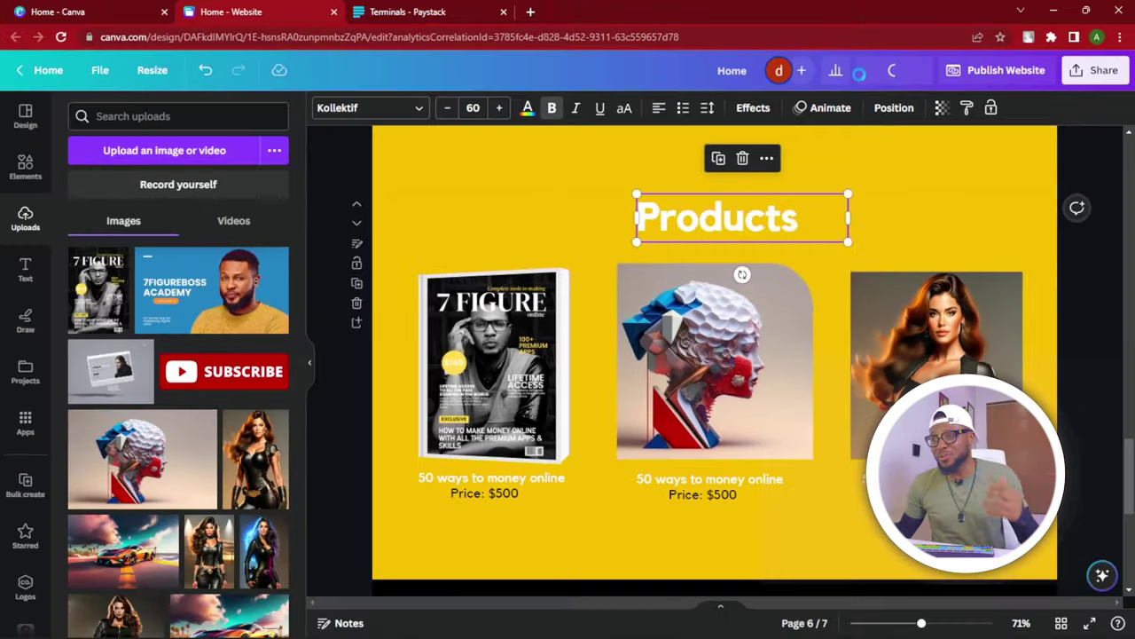
- Preview the website in the mobile layout
left_click(894, 50)
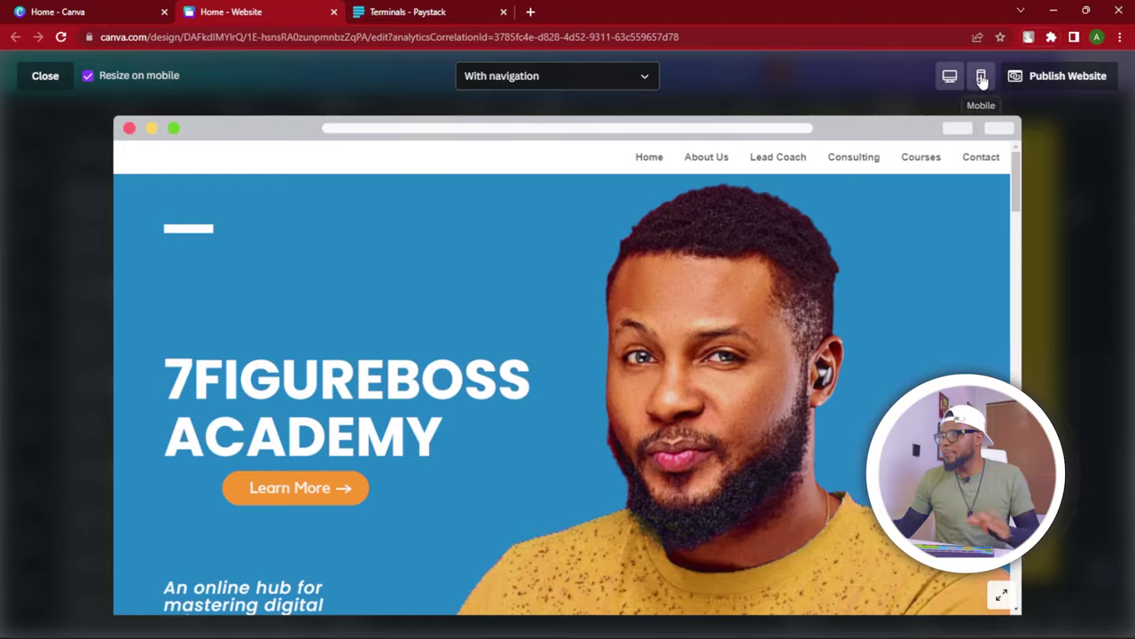
left_click(980, 77)
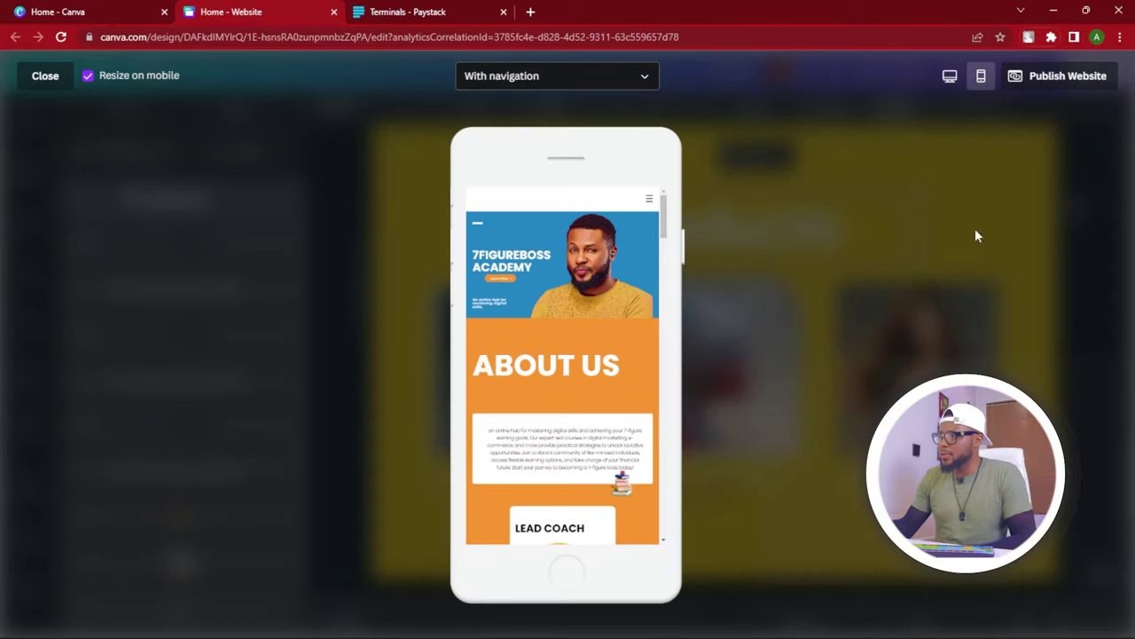
- Examine how the Products page's images, captions and prices are arranged in the mobile preview
scroll(617, 326, "down", 2)
left_click_drag(660, 271, 693, 485)
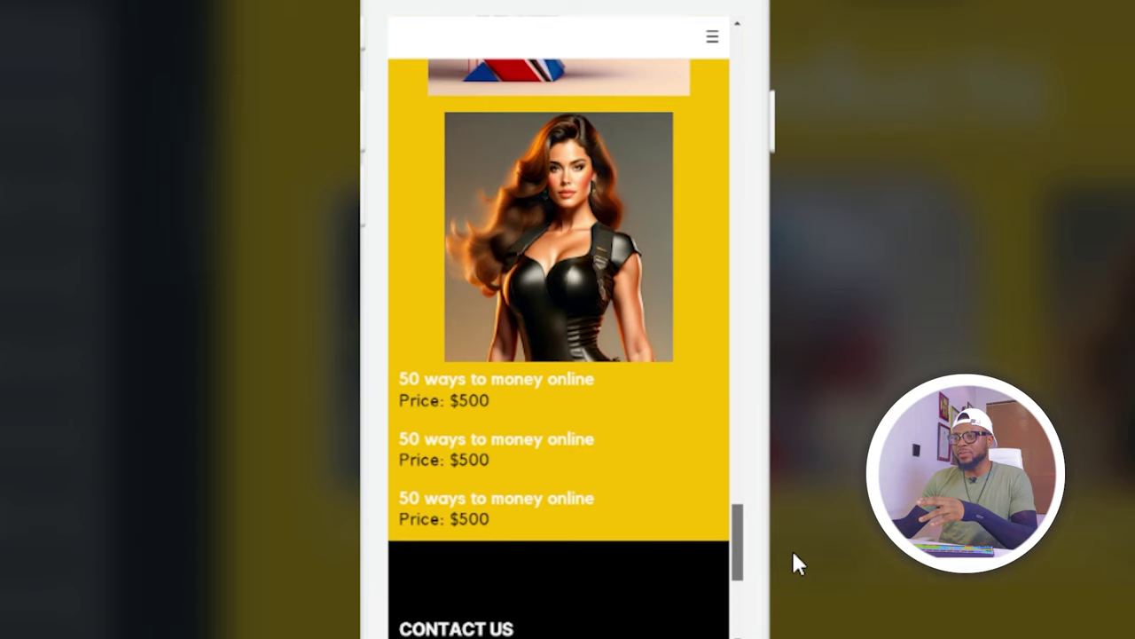
scroll(493, 491, "up", 1)
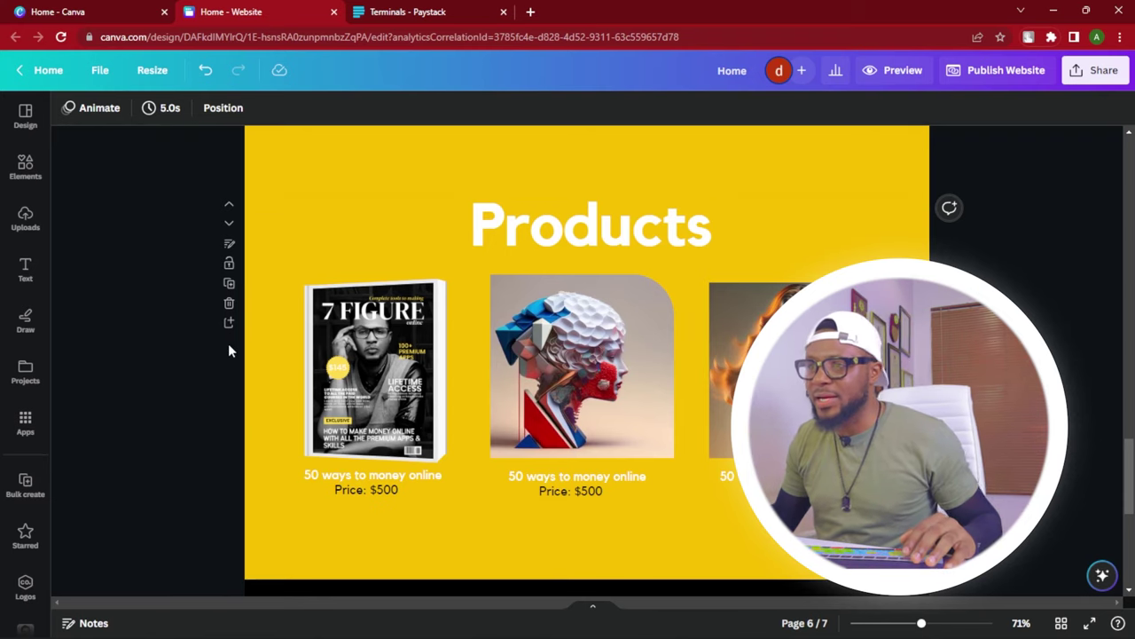
- Group the book image with its caption and price, and group the middle product image with its own caption and price
left_click_drag(212, 342, 390, 492)
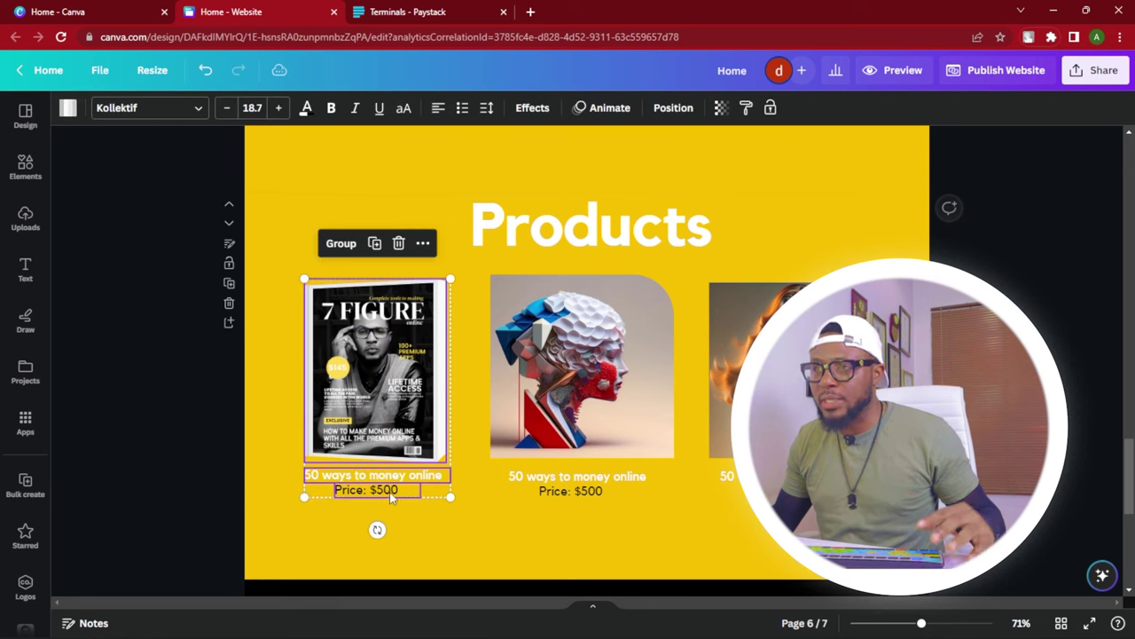
left_click(347, 249)
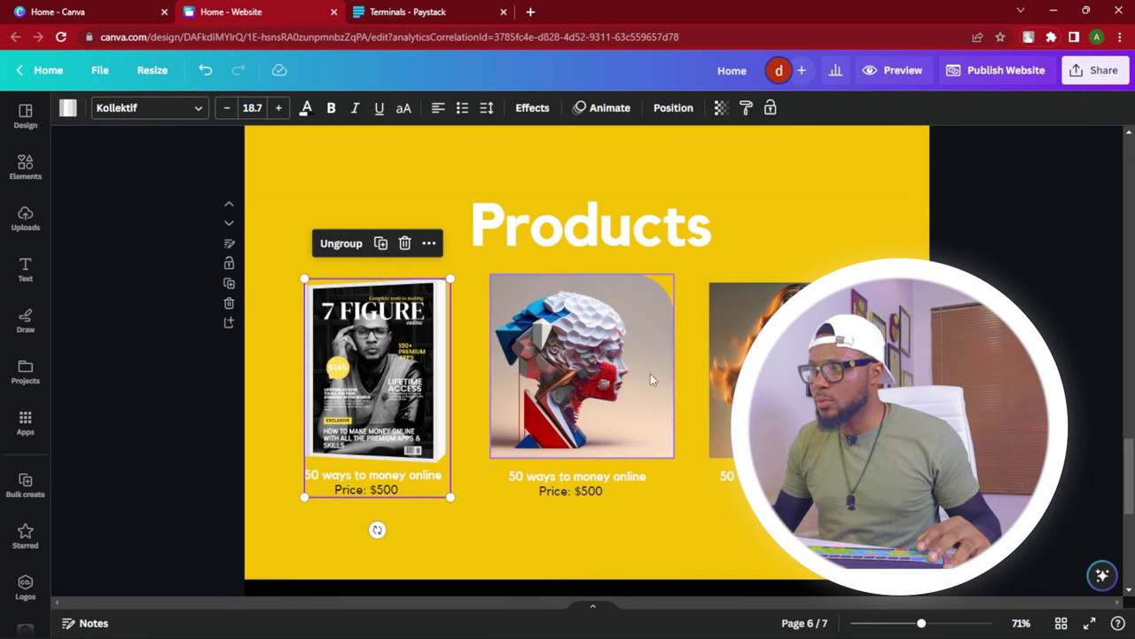
left_click(597, 364)
left_click(578, 487, "shift")
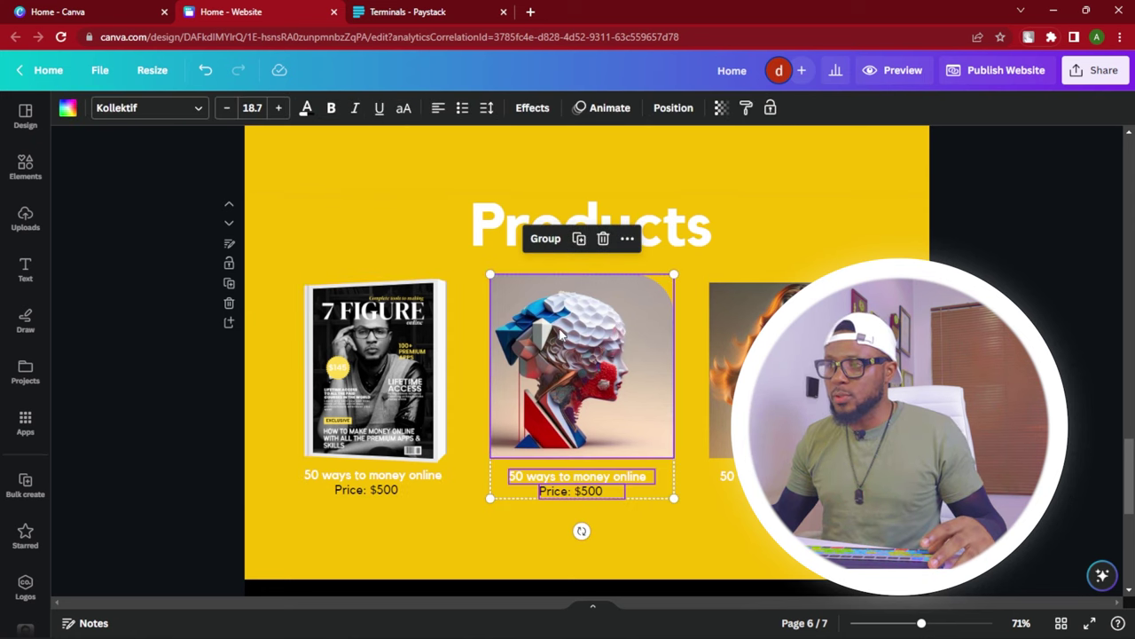
left_click(165, 318)
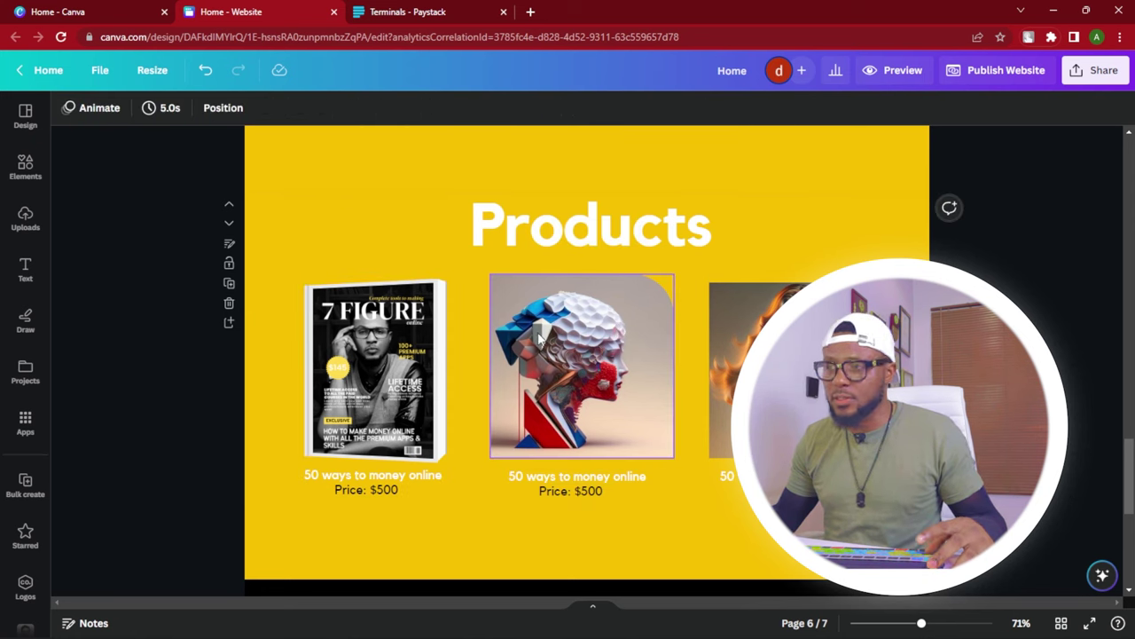
left_click(538, 337)
left_click(552, 496, "shift")
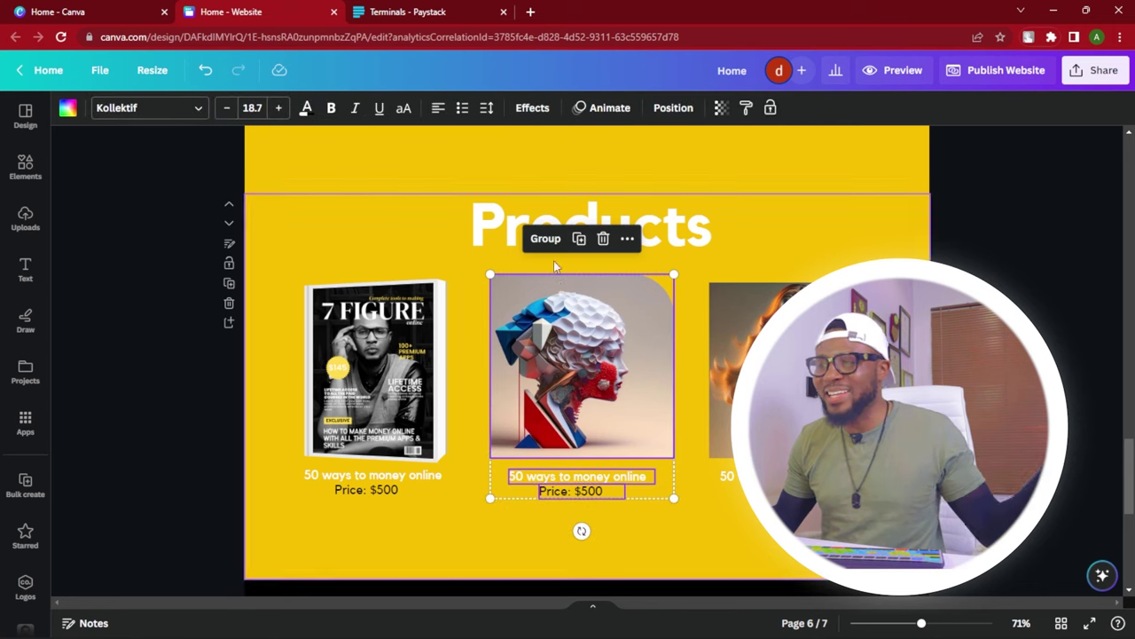
left_click(546, 239)
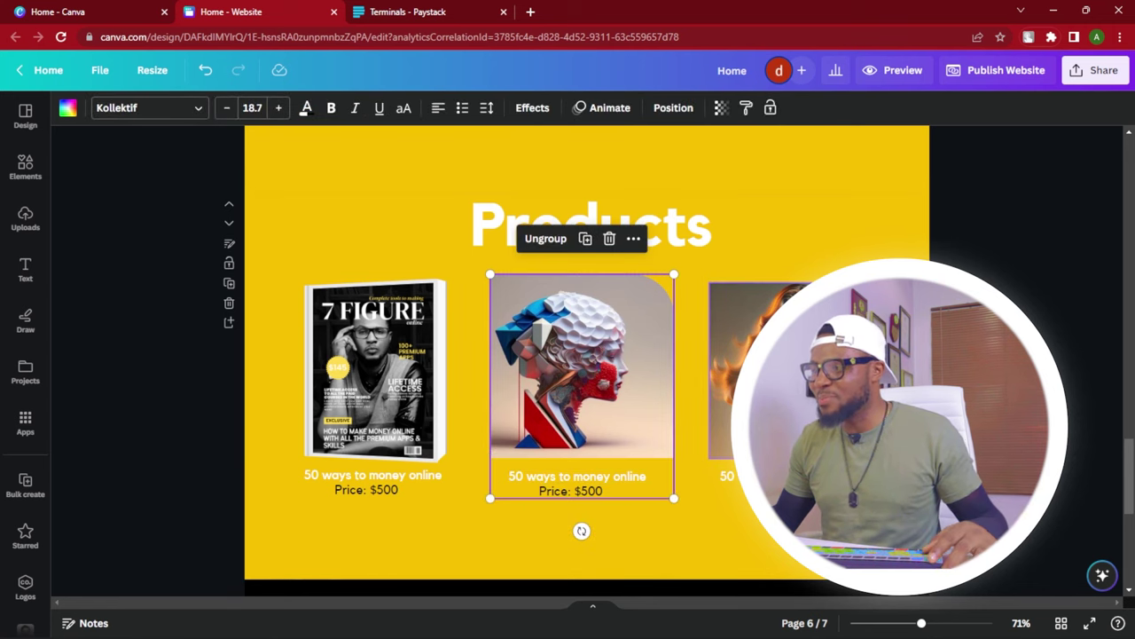
- Group the third product image with its caption and price
left_click(762, 337)
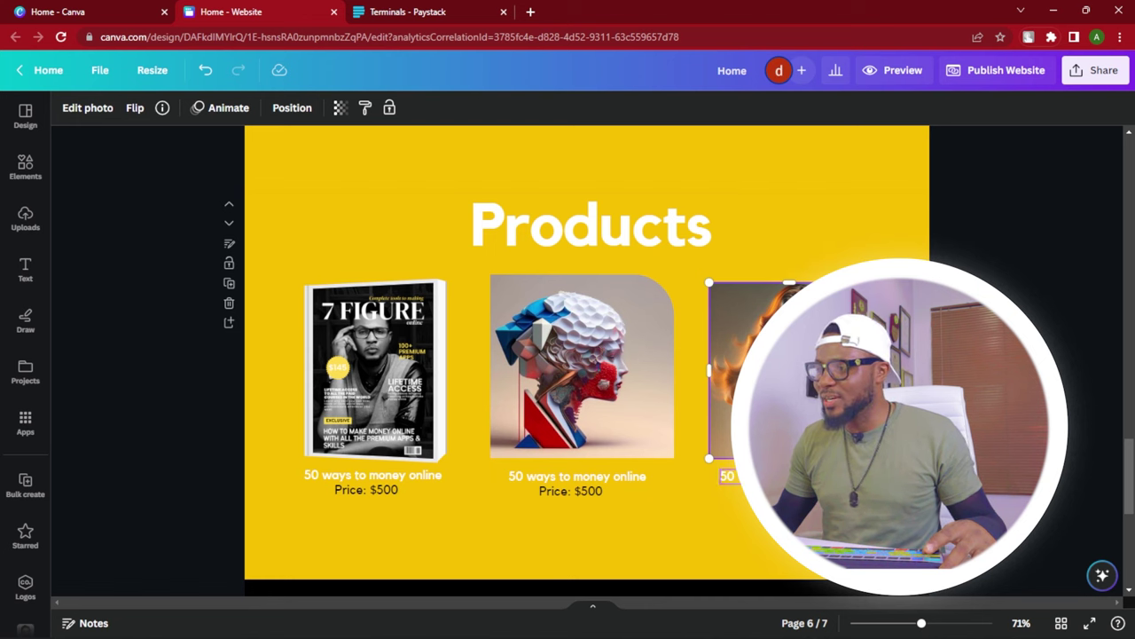
left_click(727, 477, "shift")
right_click(745, 426)
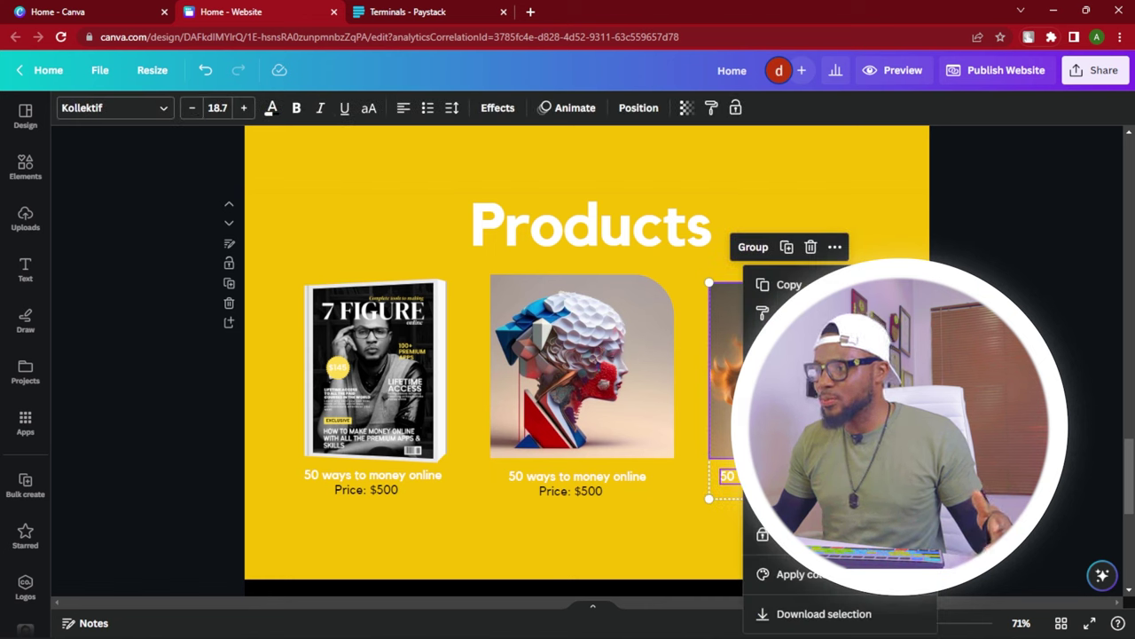
left_click(753, 247)
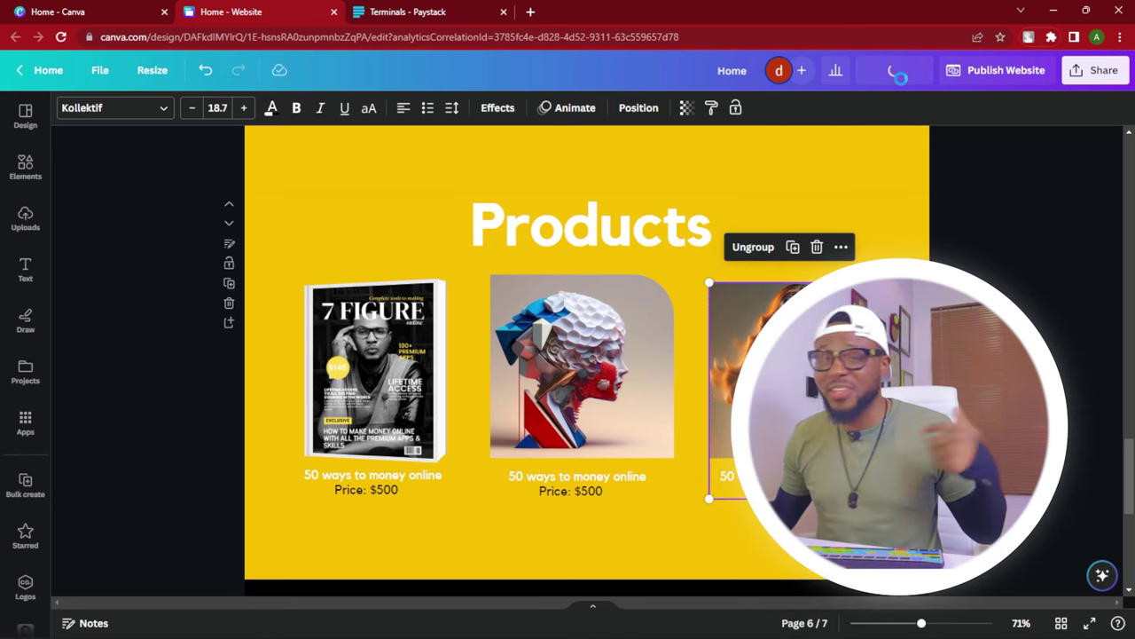
- Preview the website on mobile to check the placement of the grouped products, and return to the editor
left_click(903, 71)
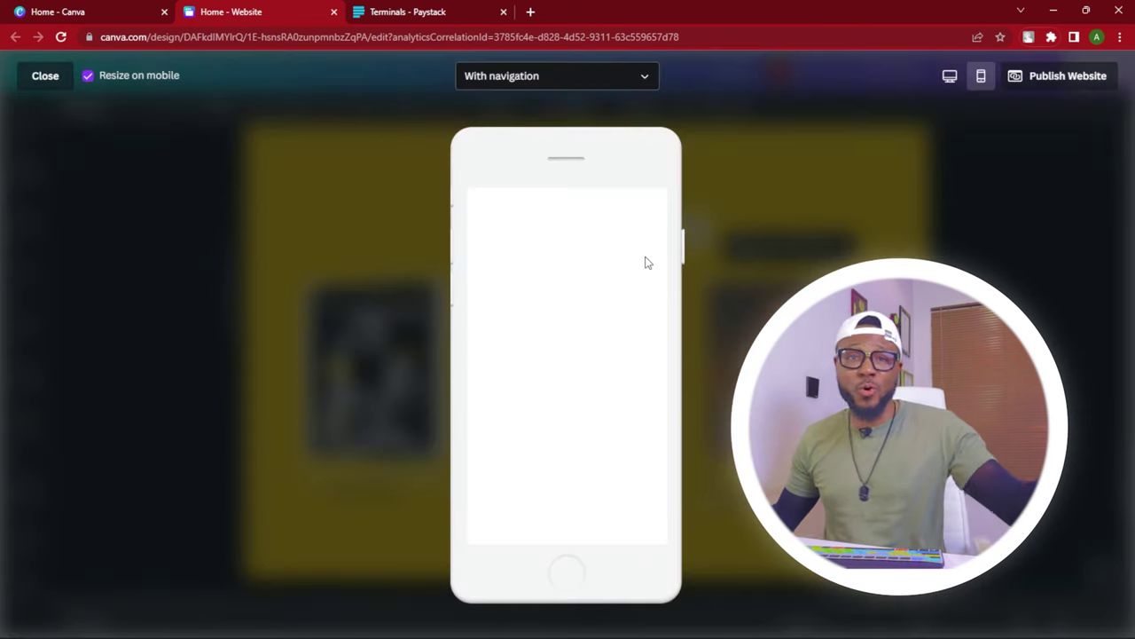
scroll(647, 259, "down", 10)
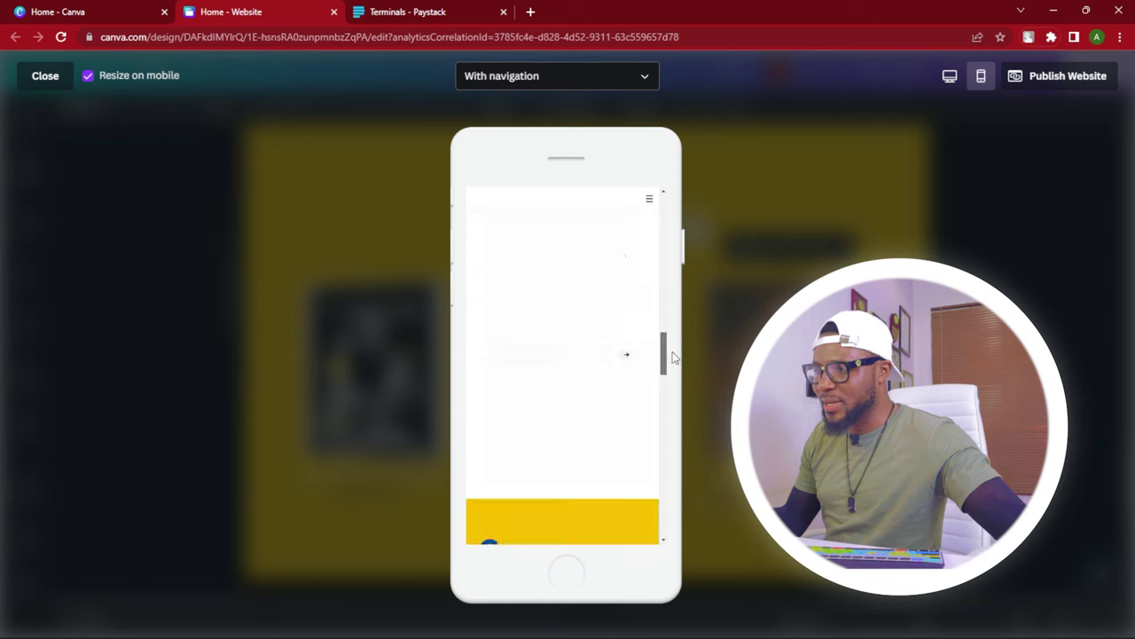
scroll(683, 435, "down", 6)
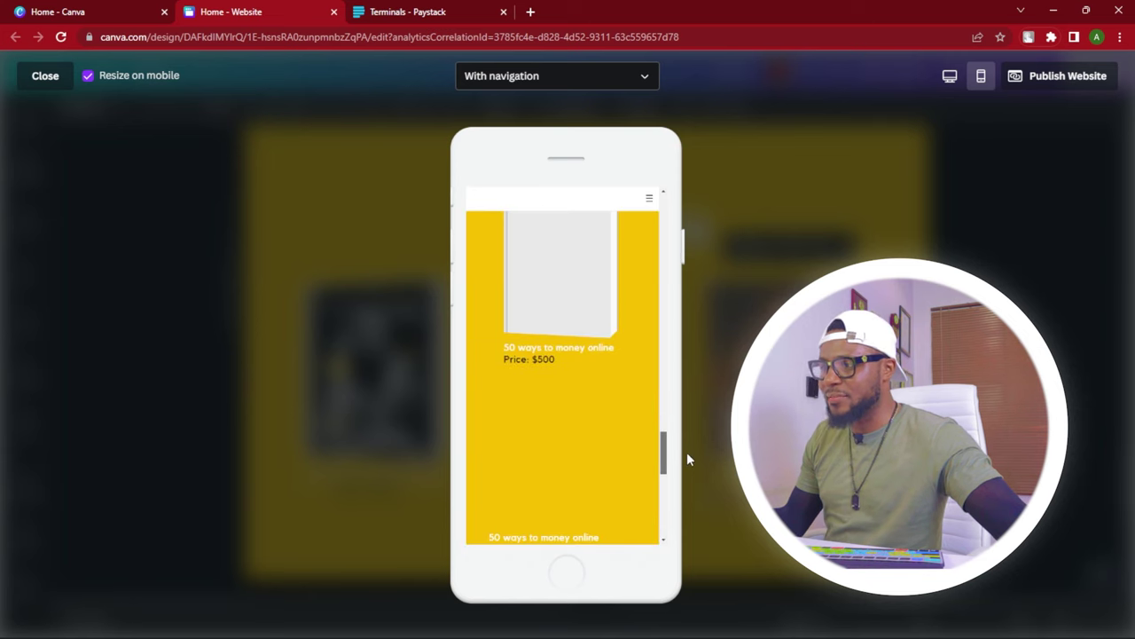
left_click(688, 168)
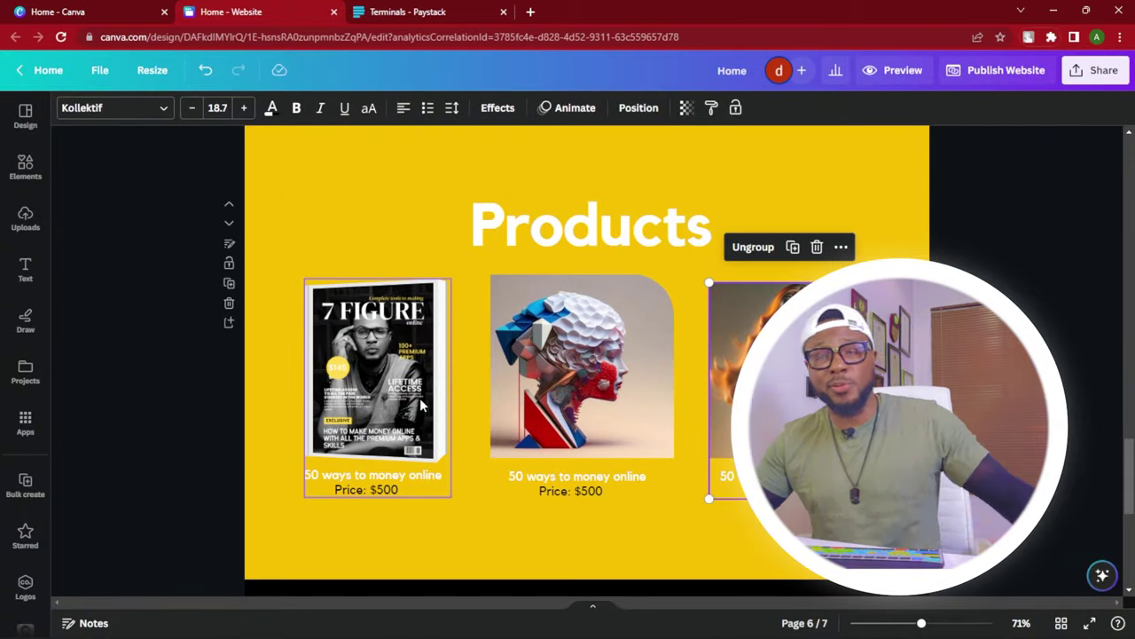
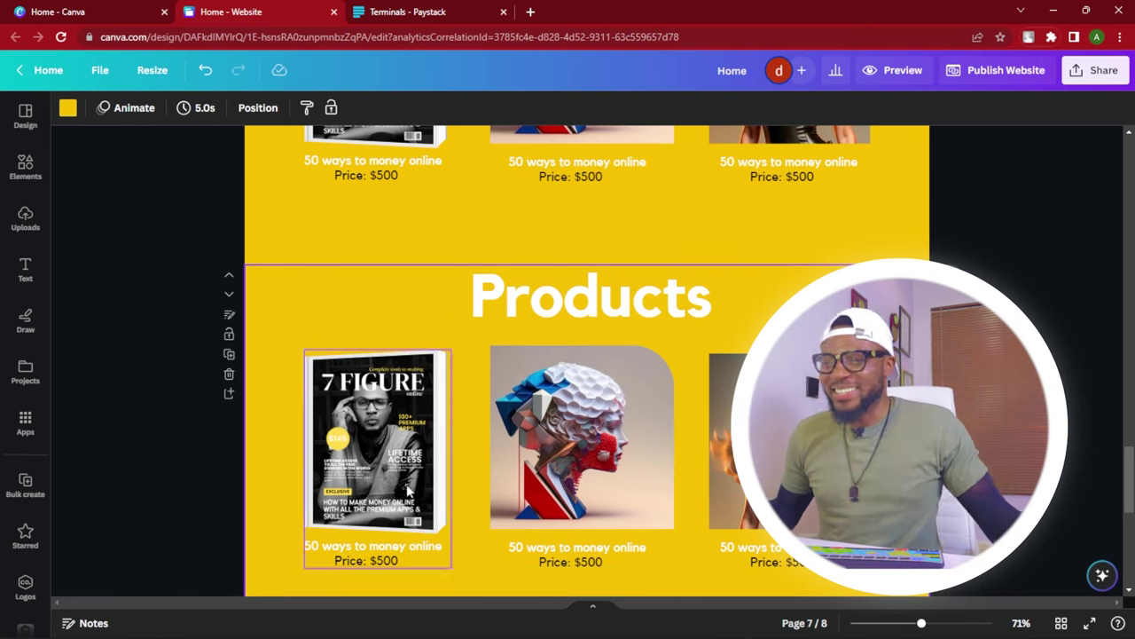
- Scale down the three product groups on the first Products page and place a duplicate row of them directly underneath
scroll(418, 378, "down", 3)
scroll(432, 289, "up", 3)
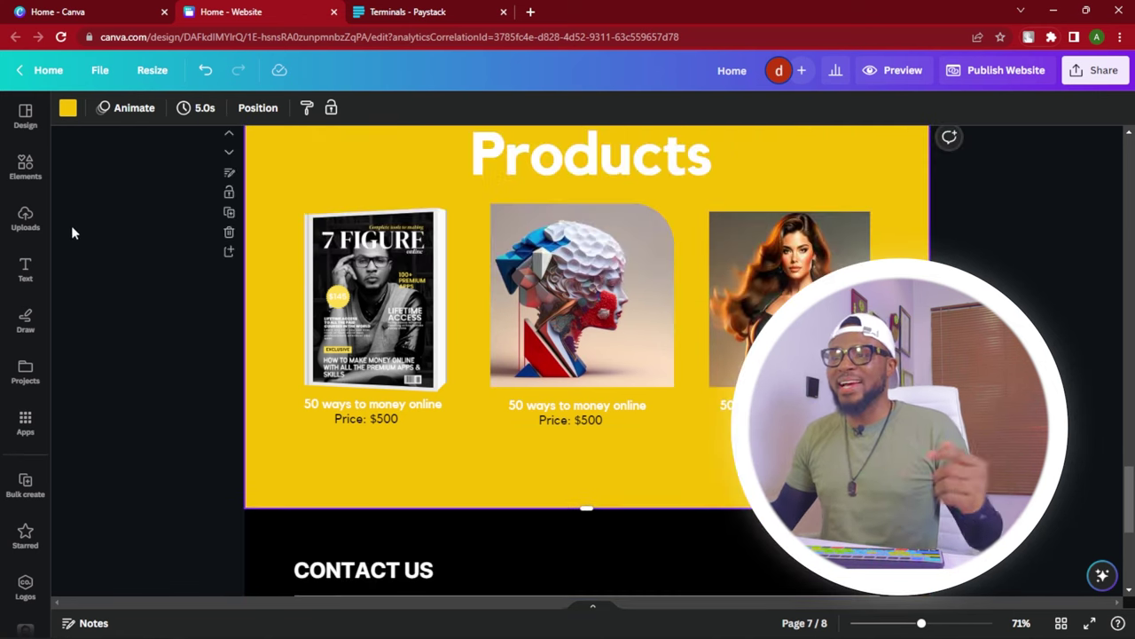
scroll(224, 203, "up", 2)
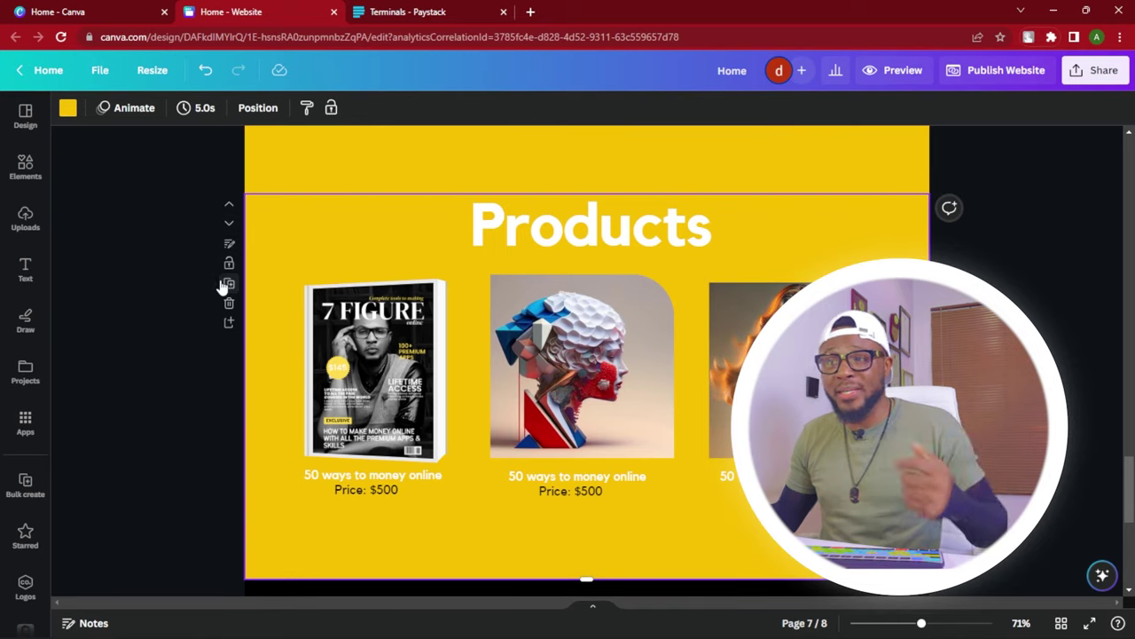
scroll(532, 355, "up", 4)
left_click(652, 430)
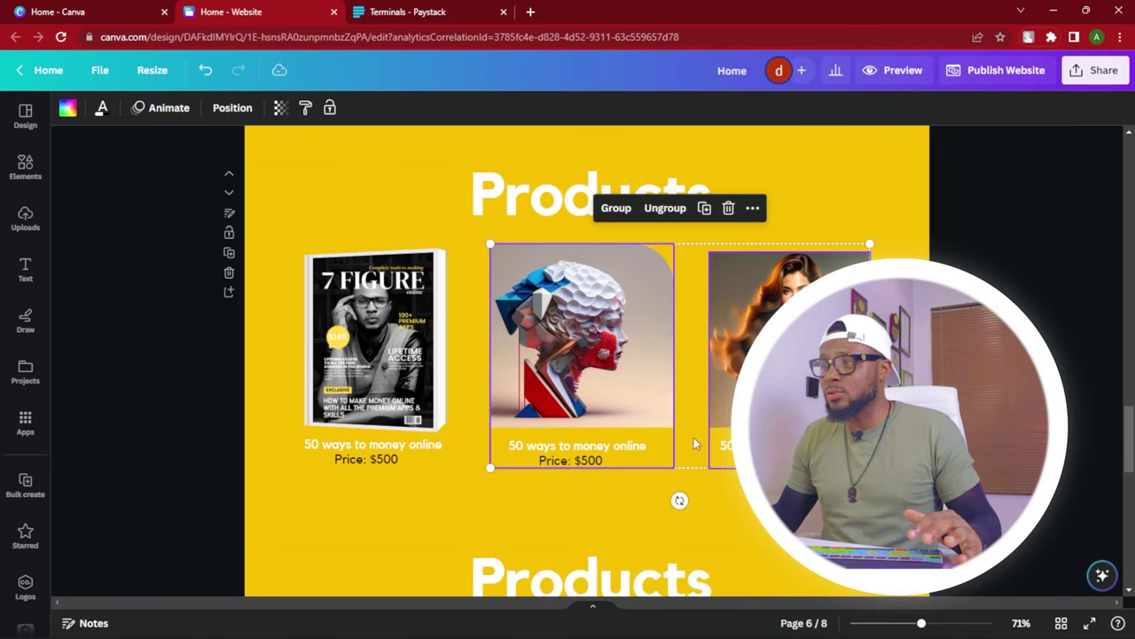
left_click_drag(896, 380, 140, 385)
left_click_drag(870, 468, 619, 415)
key("ctrl+d")
left_click_drag(565, 303, 559, 430)
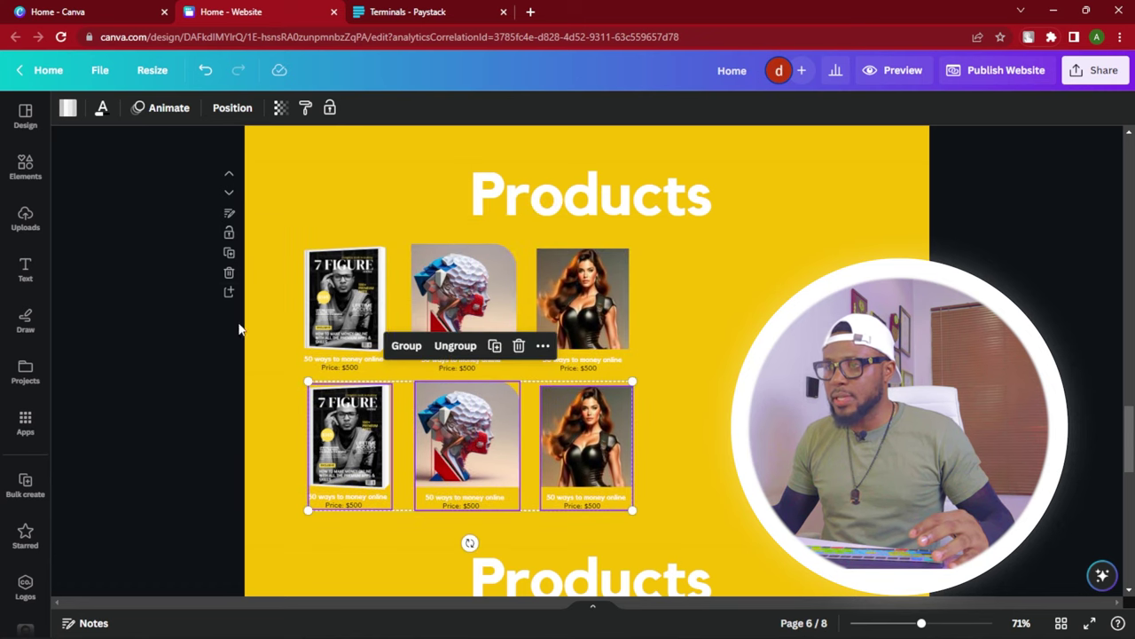
- Place copies of the middle and third products beside both rows to make two rows of five products
left_click_drag(180, 254, 211, 295)
left_click_drag(785, 513, 711, 313)
left_click(1046, 308)
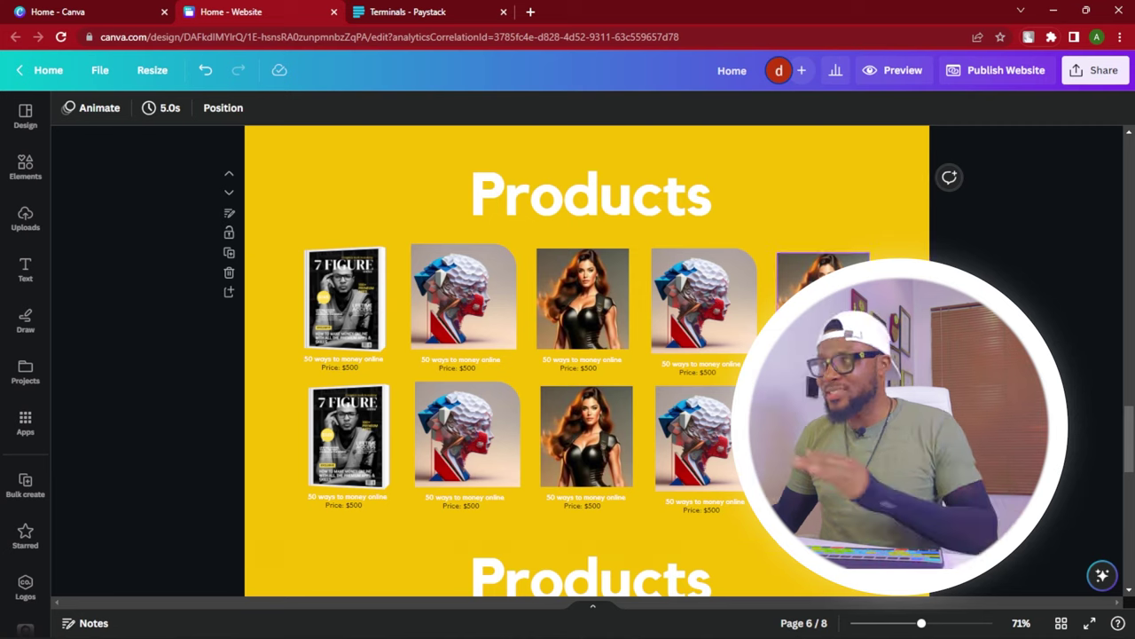
- Preview the enlarged product grid in the mobile layout and close the preview
left_click(896, 70)
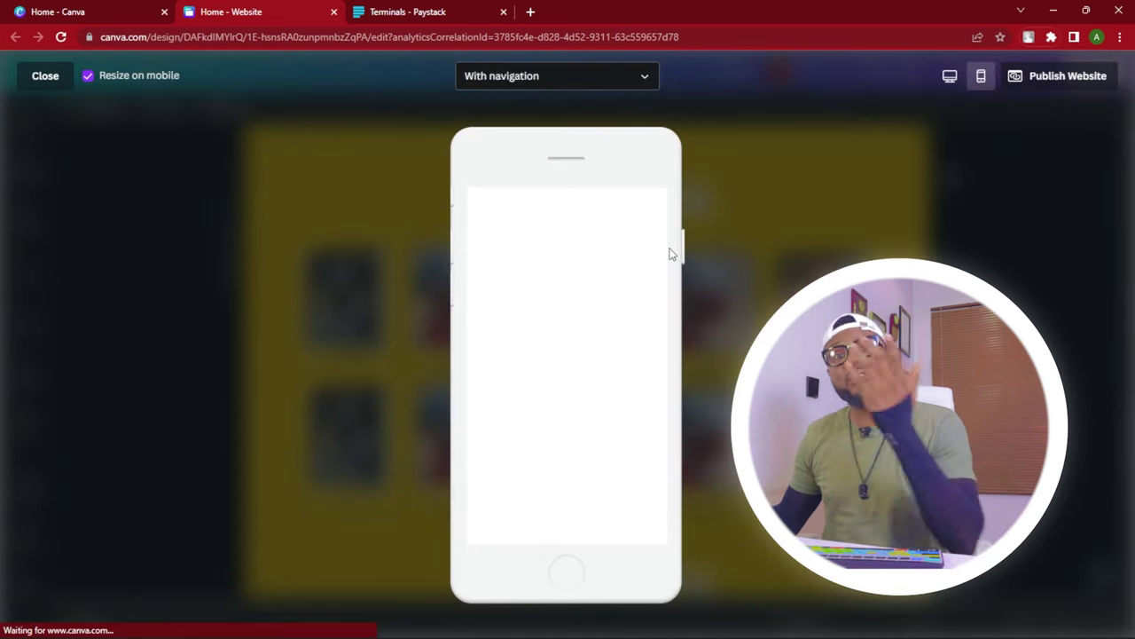
left_click_drag(665, 204, 650, 450)
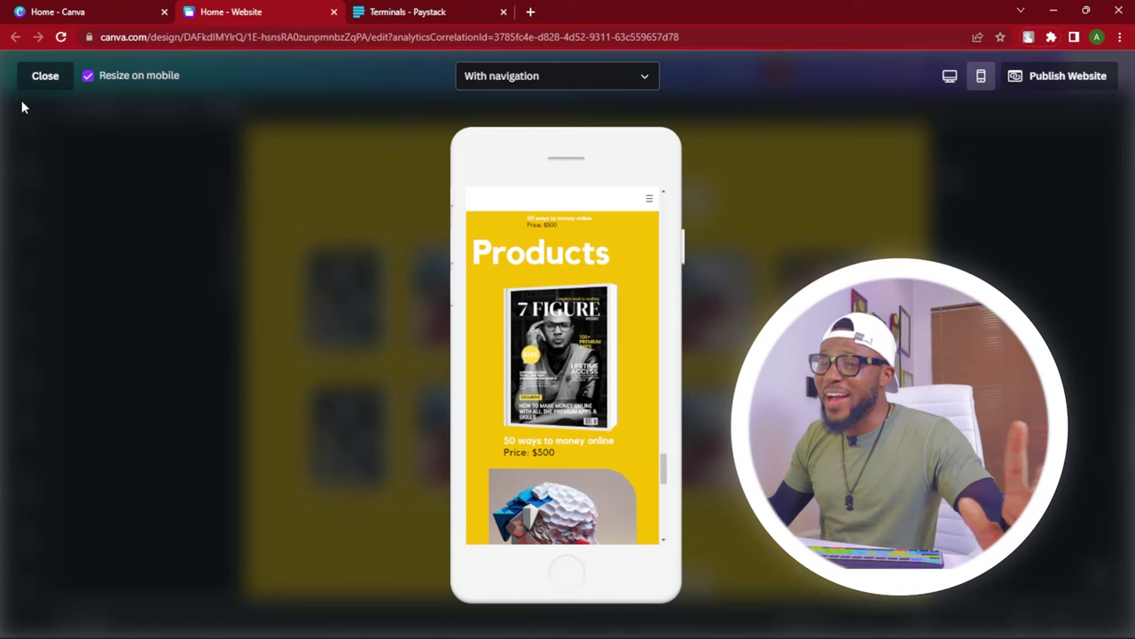
left_click(40, 76)
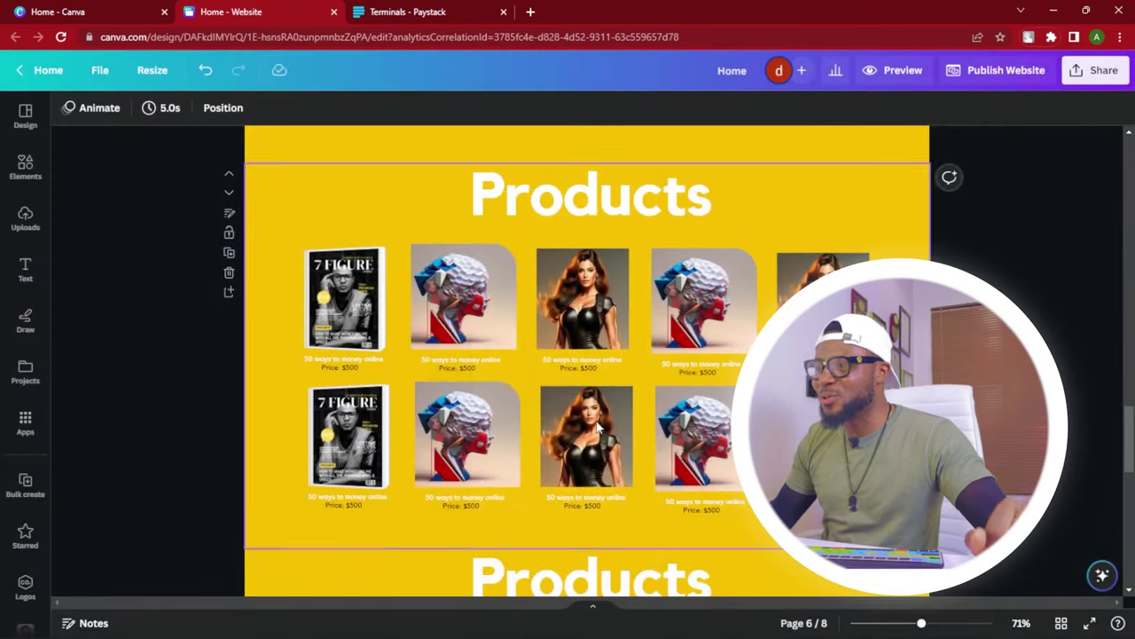
left_click(484, 507)
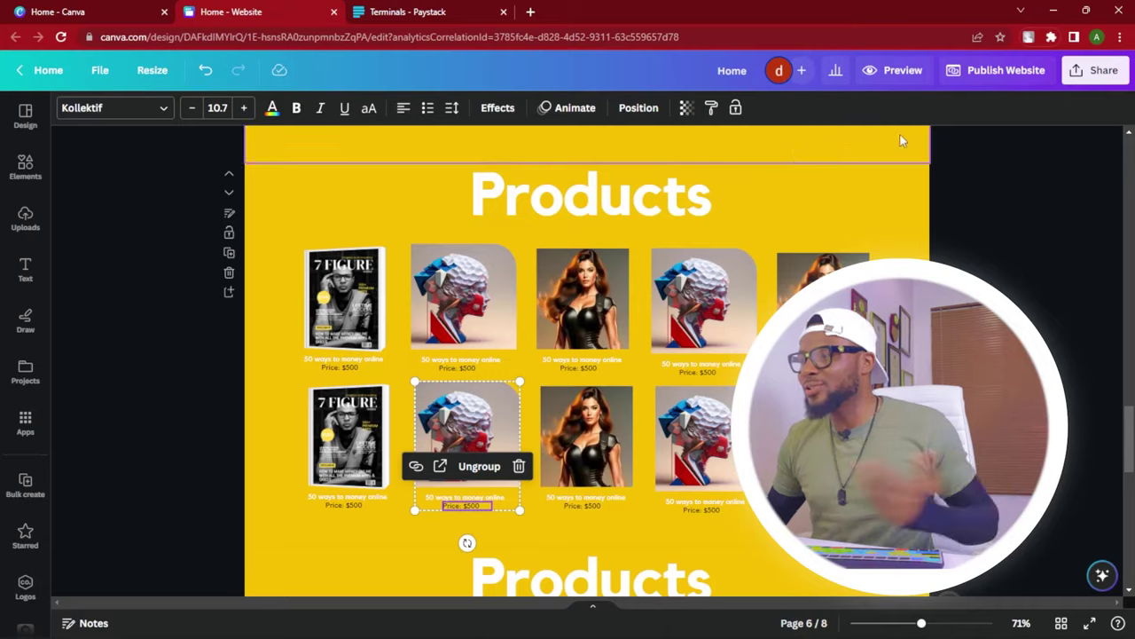
scroll(1066, 279, "up", 6)
scroll(1066, 278, "down", 7)
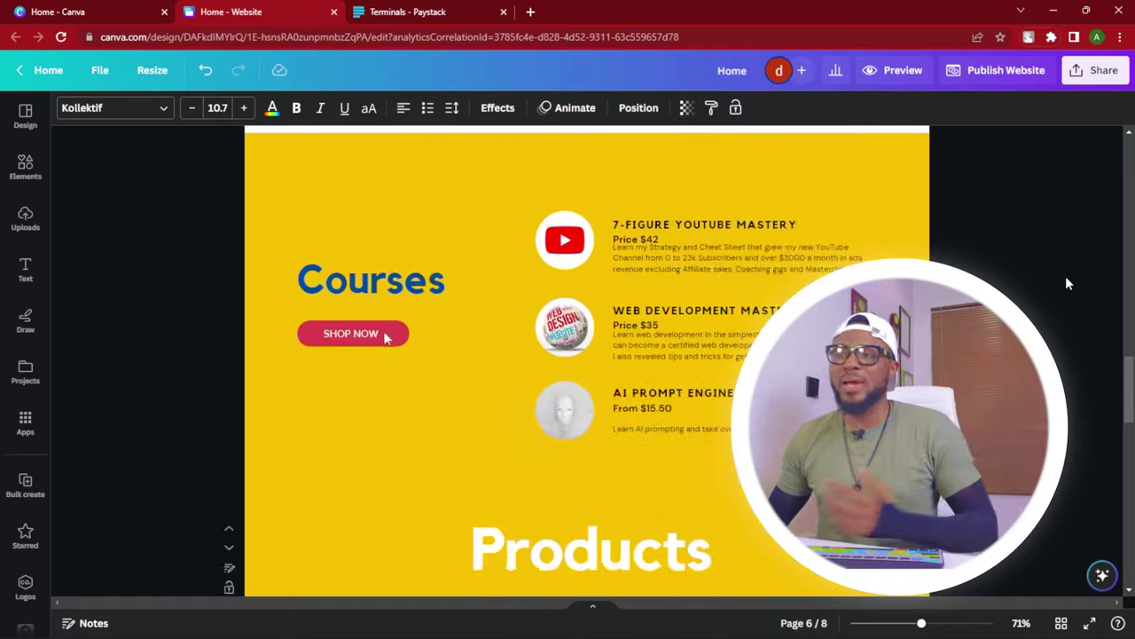
scroll(1076, 296, "up", 2)
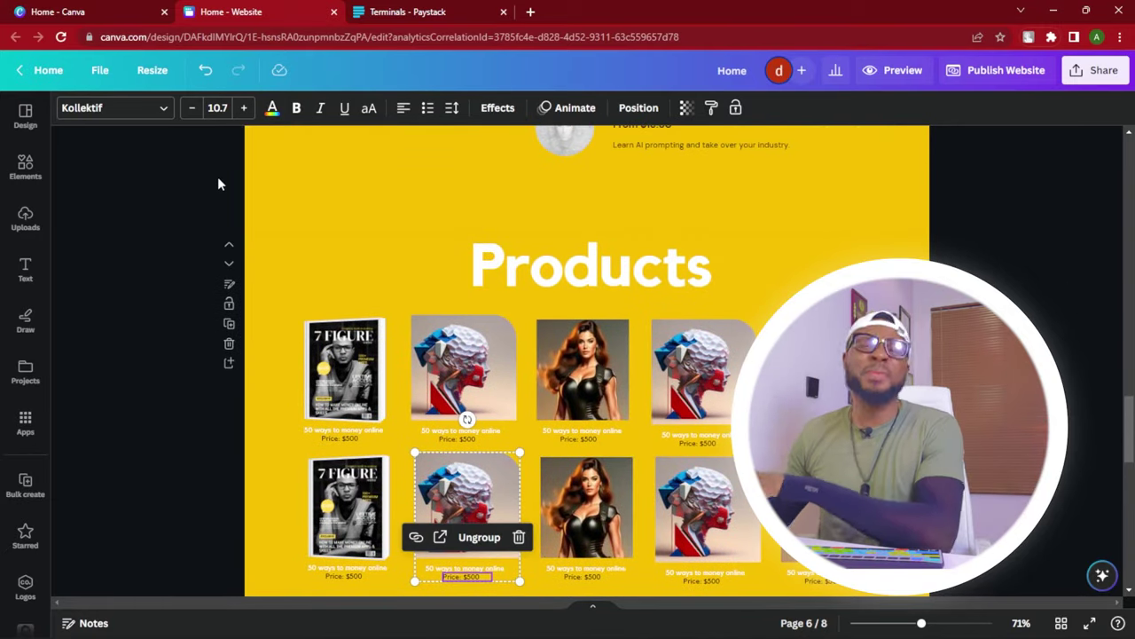
- Search the website templates for E-Commerce Websites and browse the designs
left_click(25, 116)
left_click(122, 116)
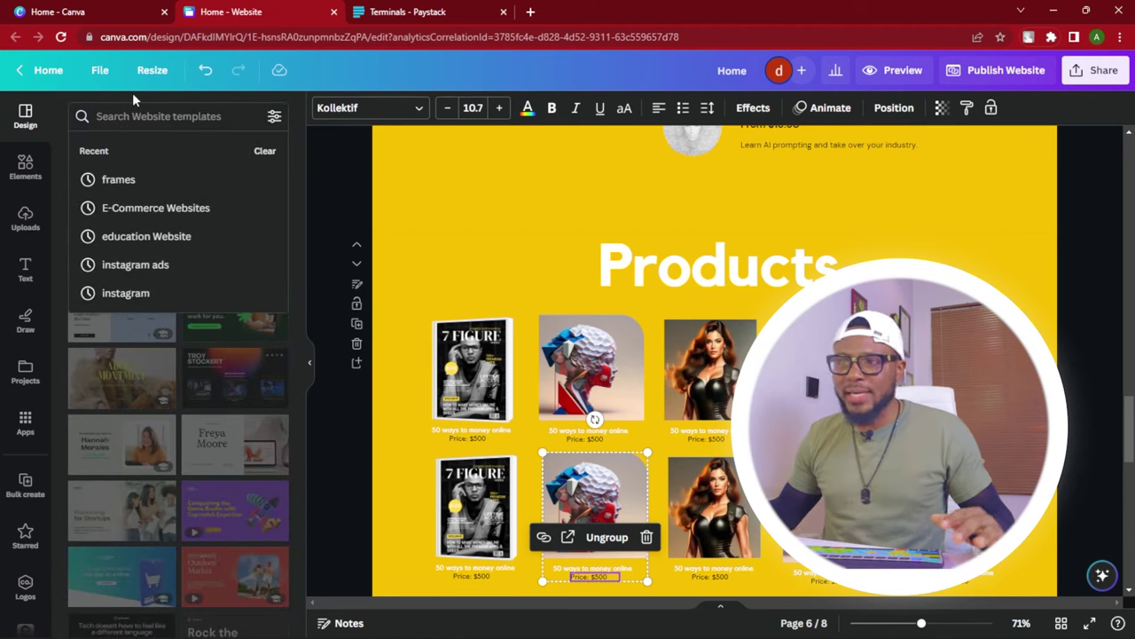
left_click(151, 208)
scroll(253, 341, "down", 2)
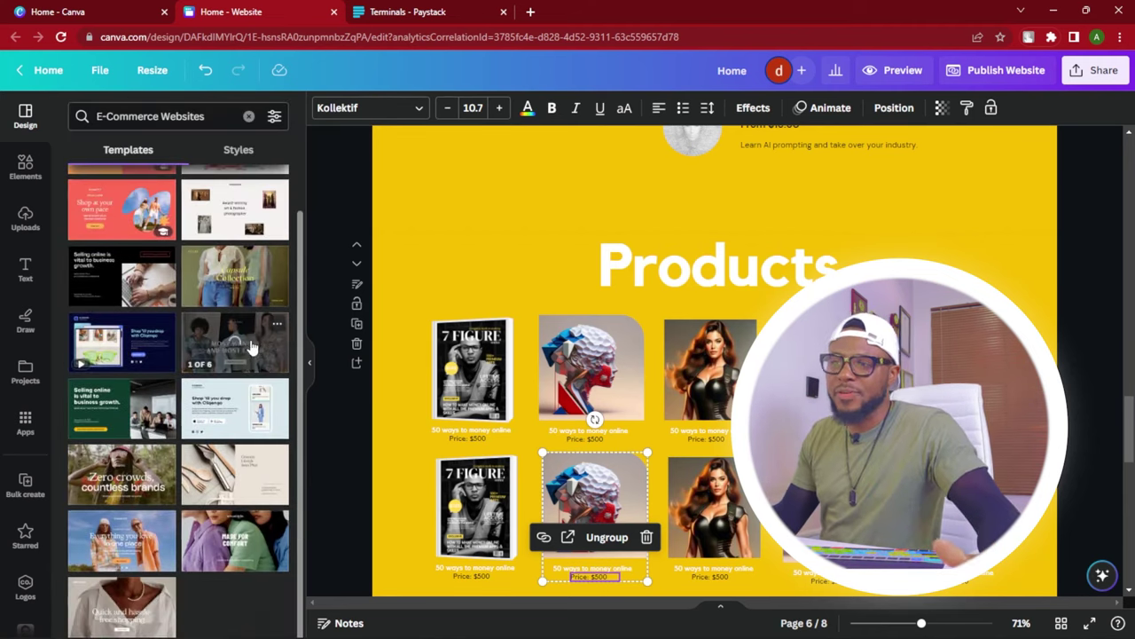
scroll(222, 390, "up", 1)
scroll(188, 431, "down", 1)
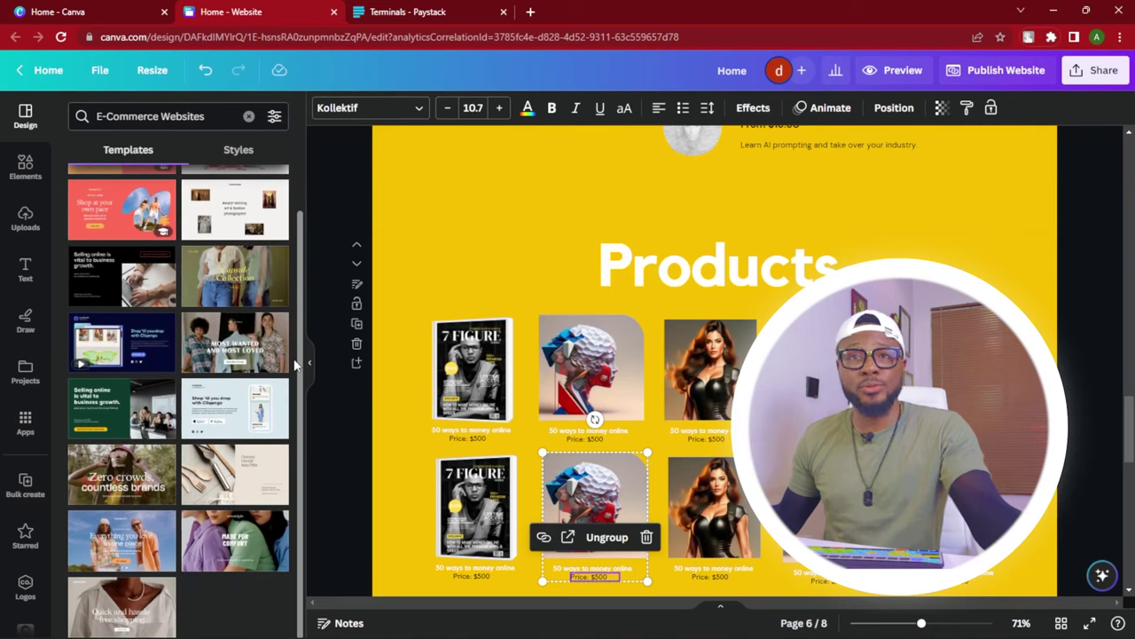
left_click_drag(301, 341, 311, 206)
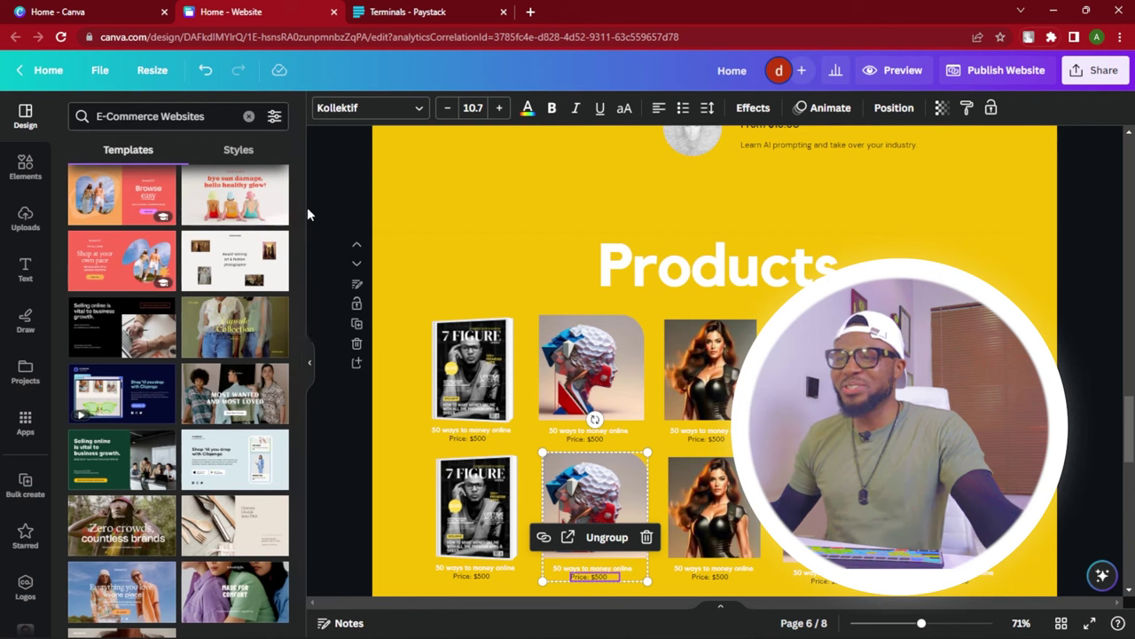
- Add the three-product page from the Orange Organic Warm Health and Beauty E-commerce Website template as a new page
left_click(229, 204)
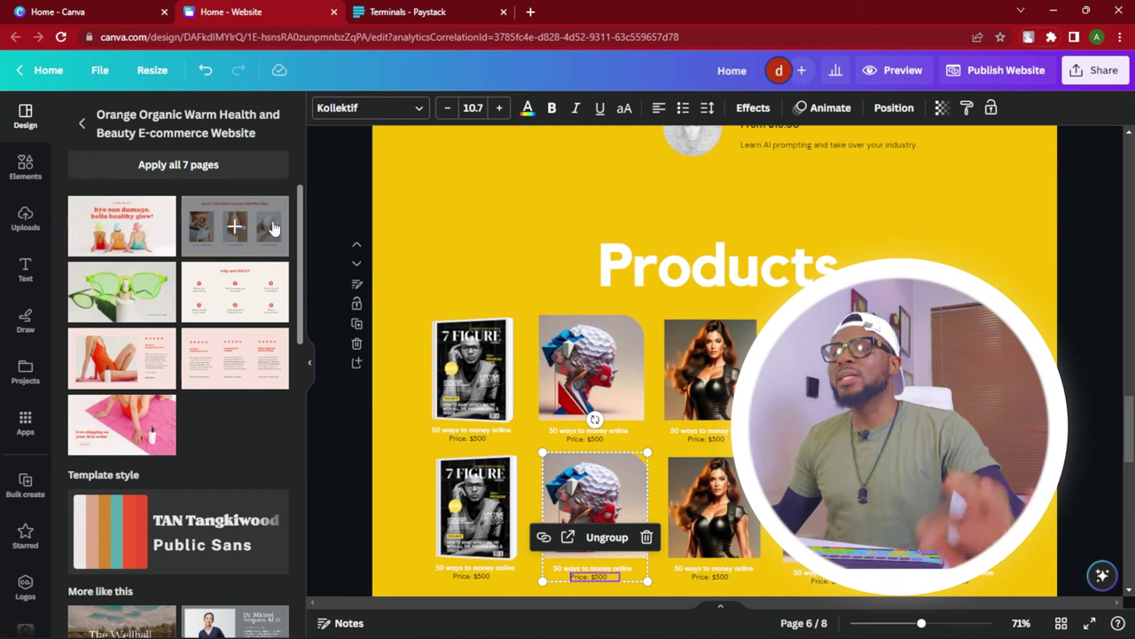
left_click(234, 229)
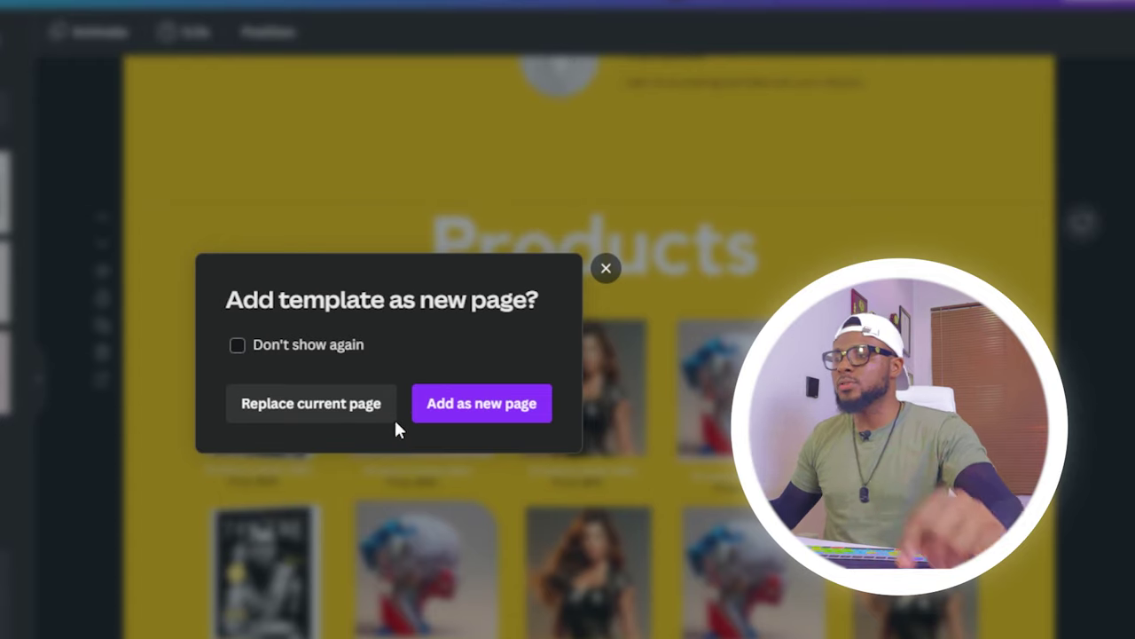
left_click(482, 403)
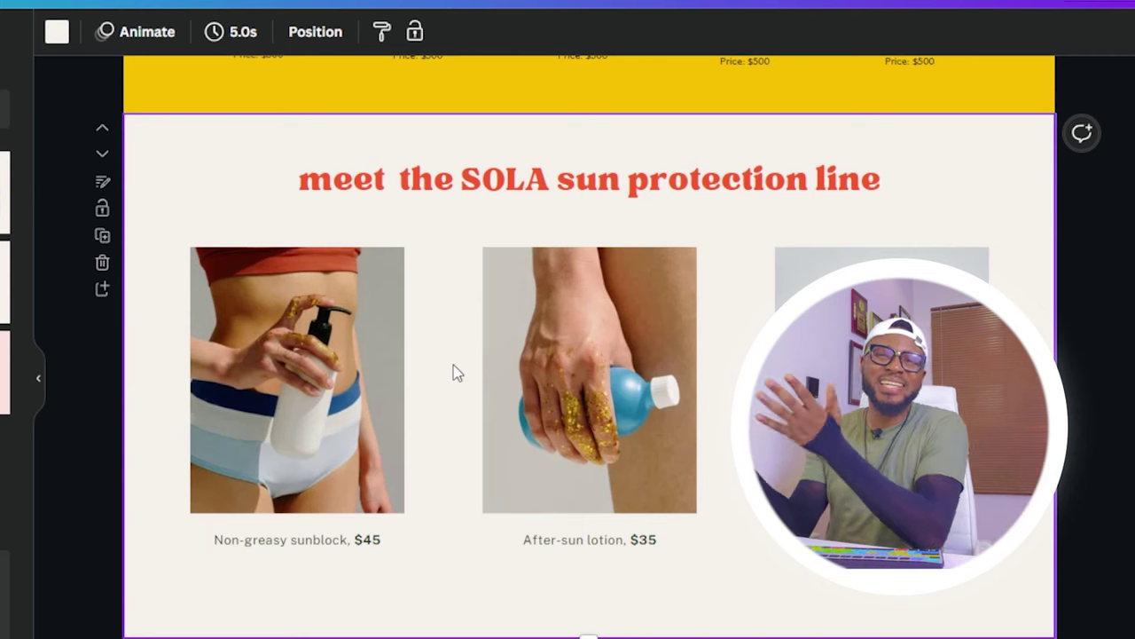
- Replace the heading of the three-product template page with "Products"
left_click(580, 186)
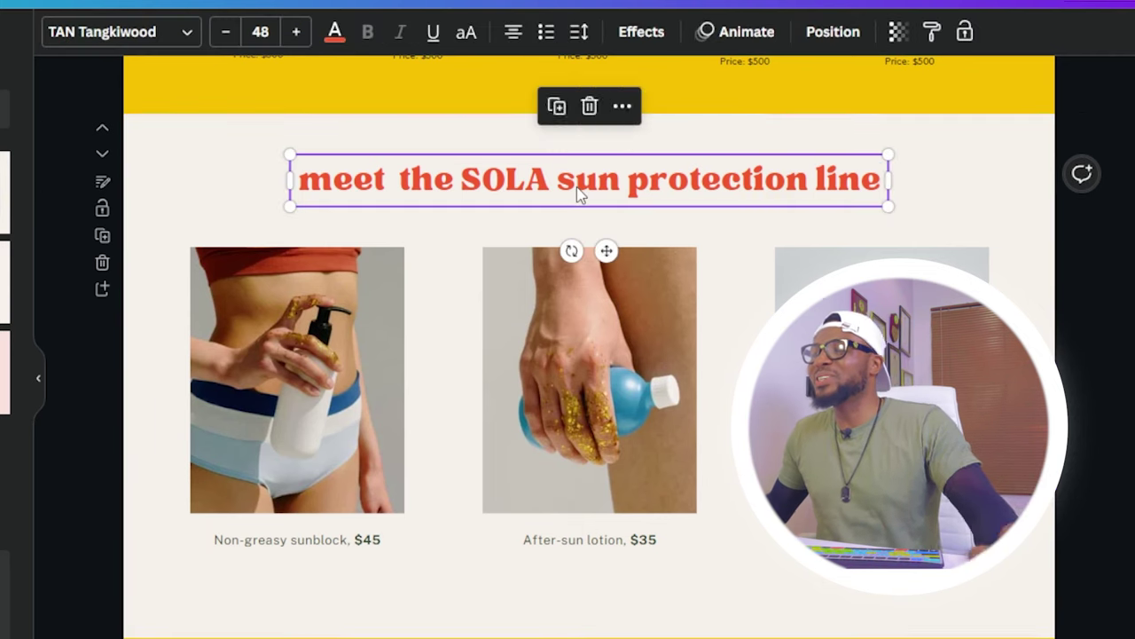
left_click(581, 182)
type("P")
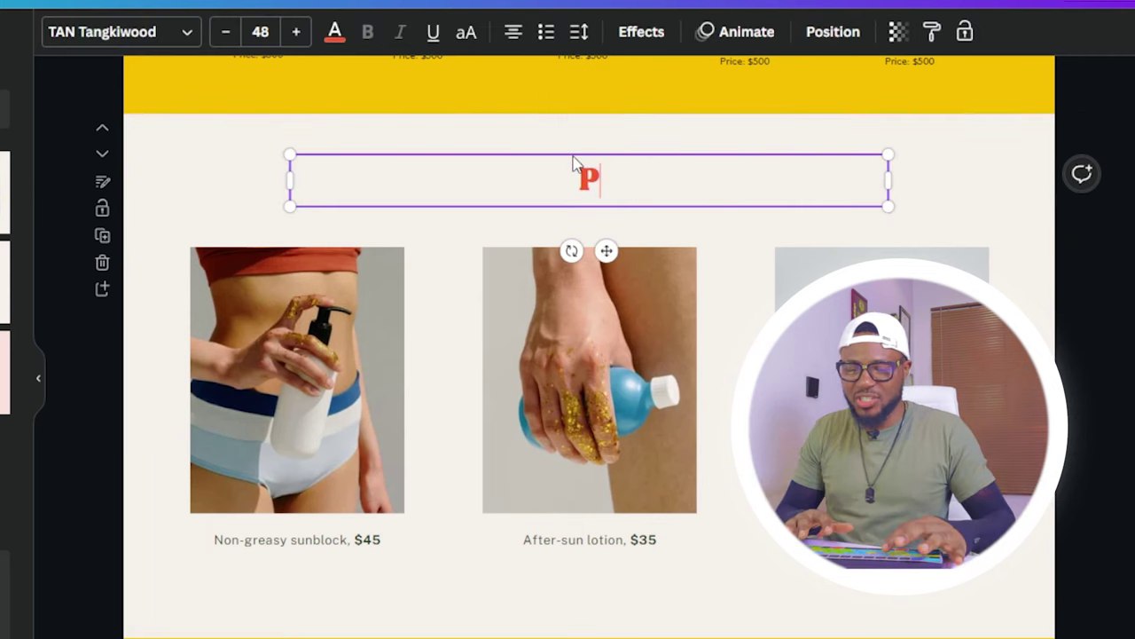
type("roducts")
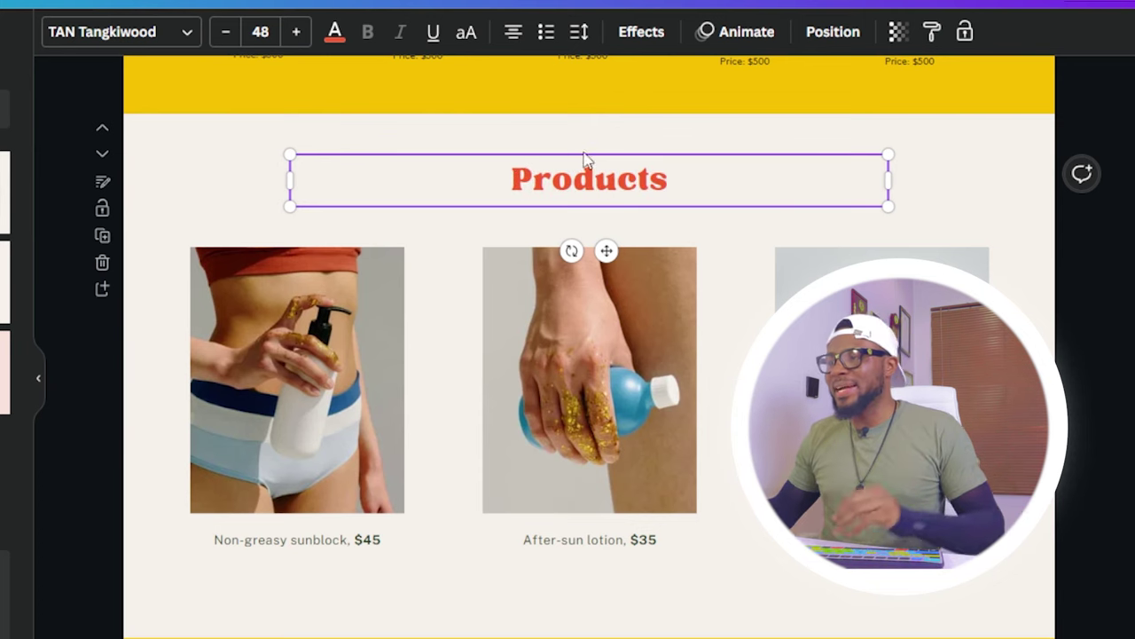
left_click(971, 228)
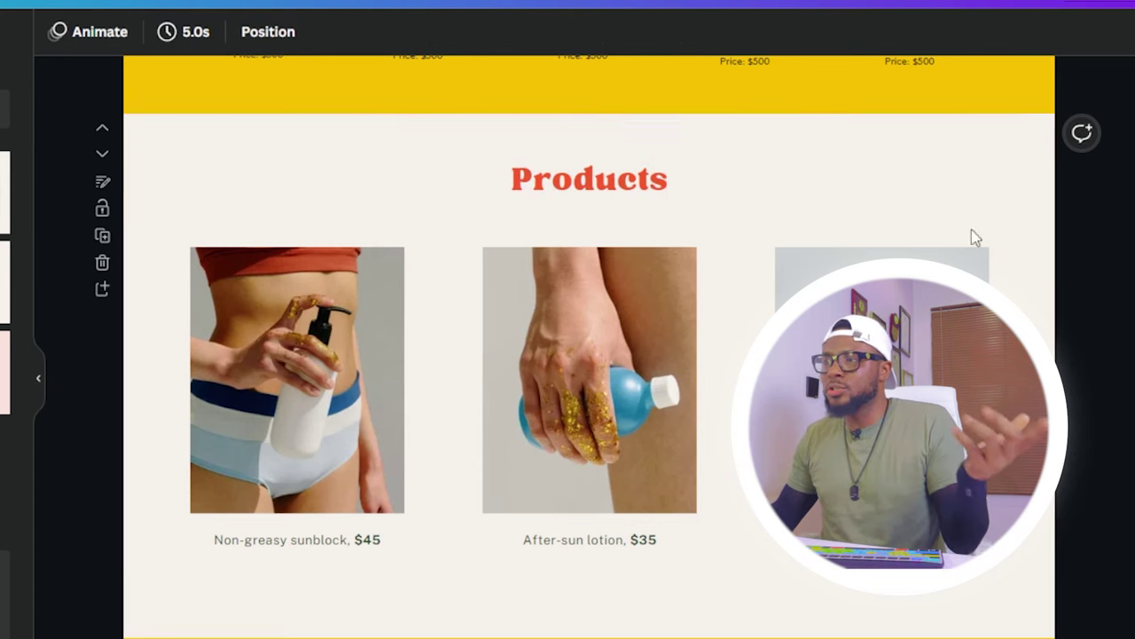
- Check which font the large white "Products" heading on the yellow product grid page uses
left_click(608, 196)
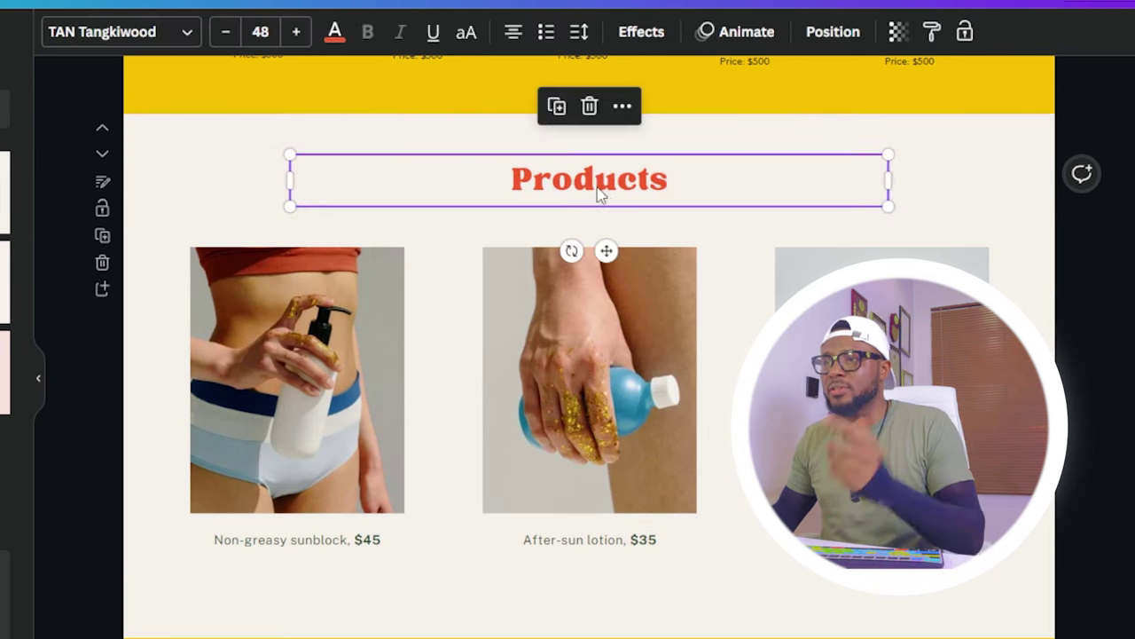
left_click(1103, 282)
scroll(1105, 275, "up", 2)
scroll(1100, 266, "up", 10)
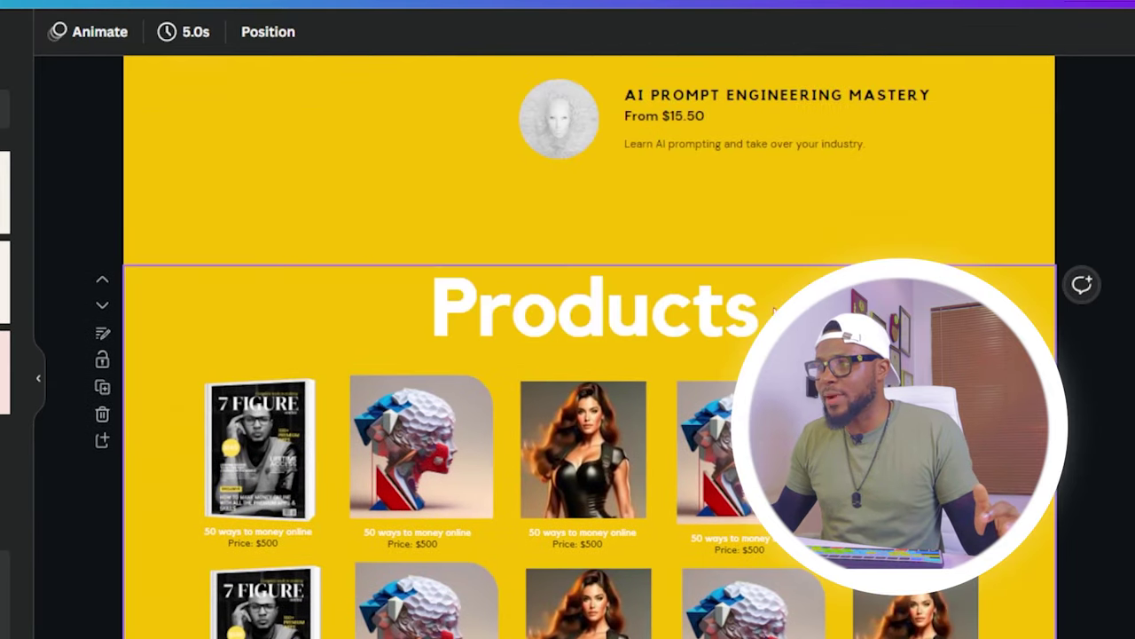
left_click(568, 333)
scroll(576, 373, "down", 8)
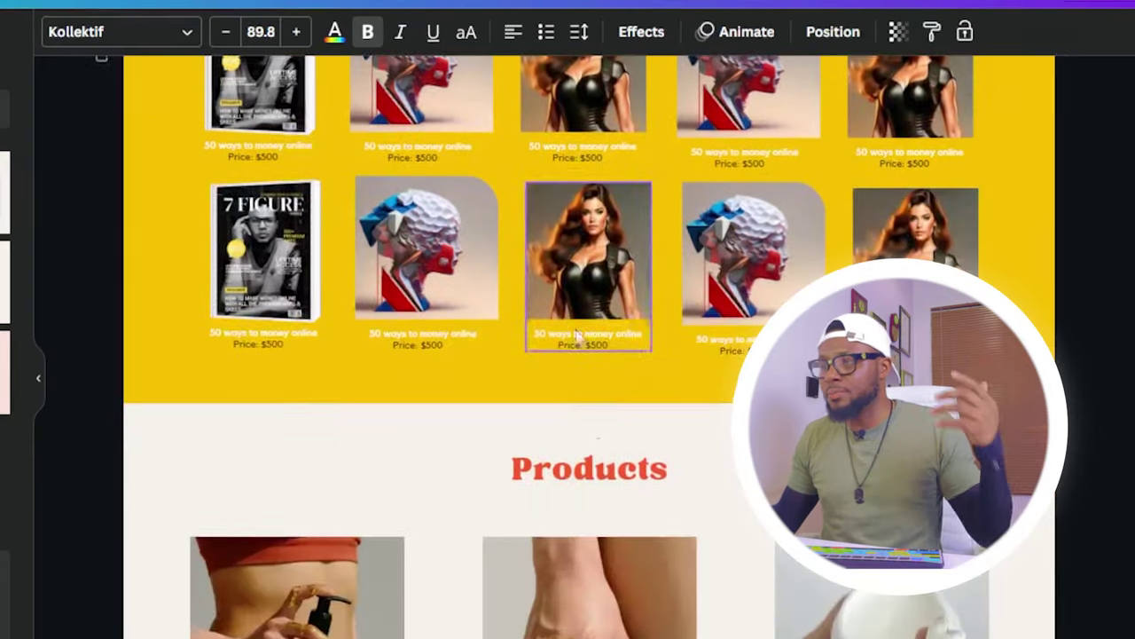
scroll(647, 257, "up", 7)
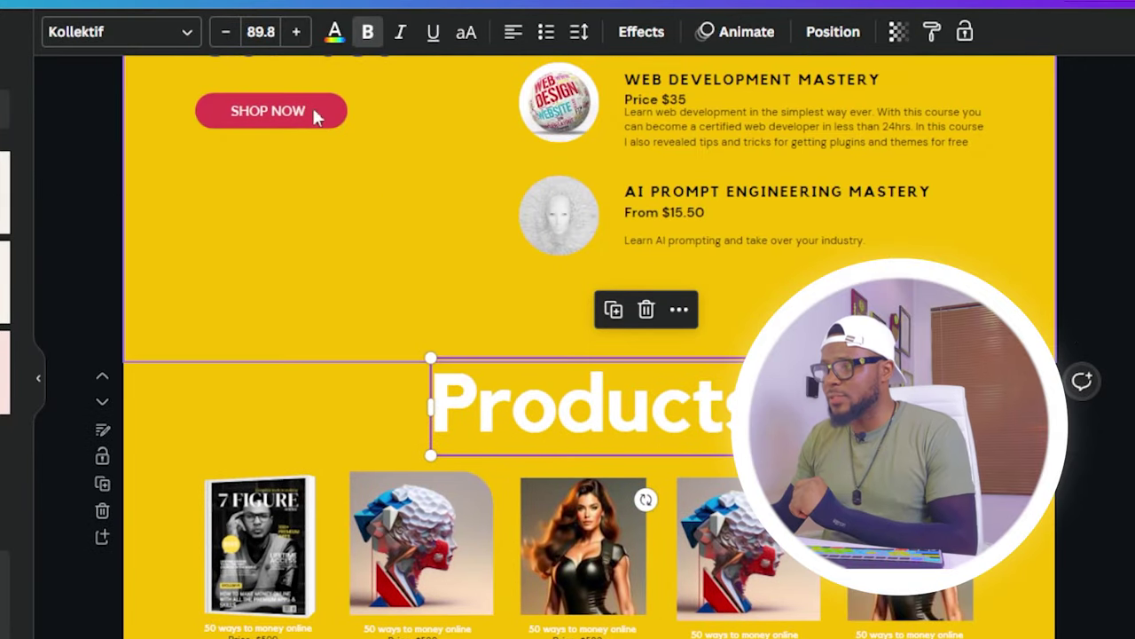
scroll(533, 390, "down", 7)
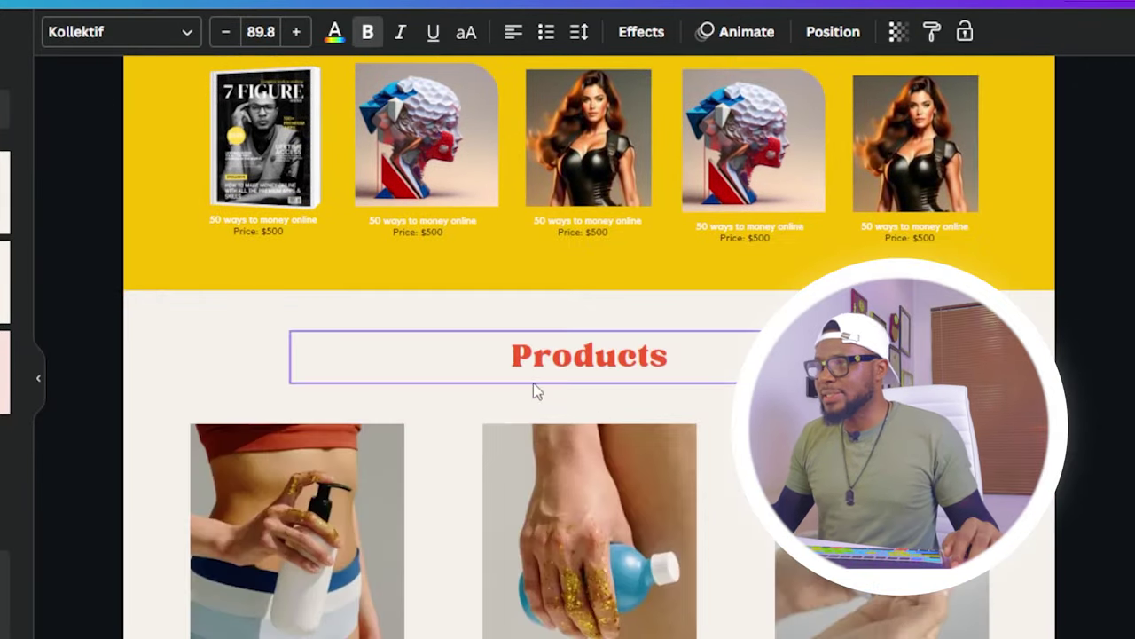
- Set the red "Products" heading to bold Kollektif and enlarge it to a font size of about 73.4
left_click(519, 352)
left_click(173, 34)
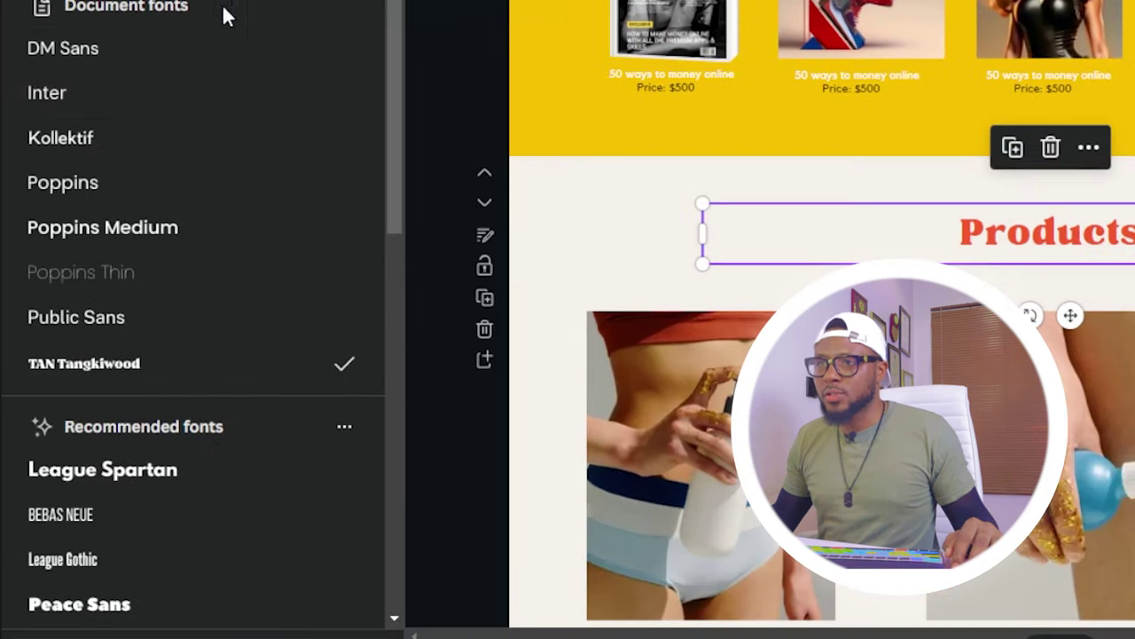
left_click(106, 142)
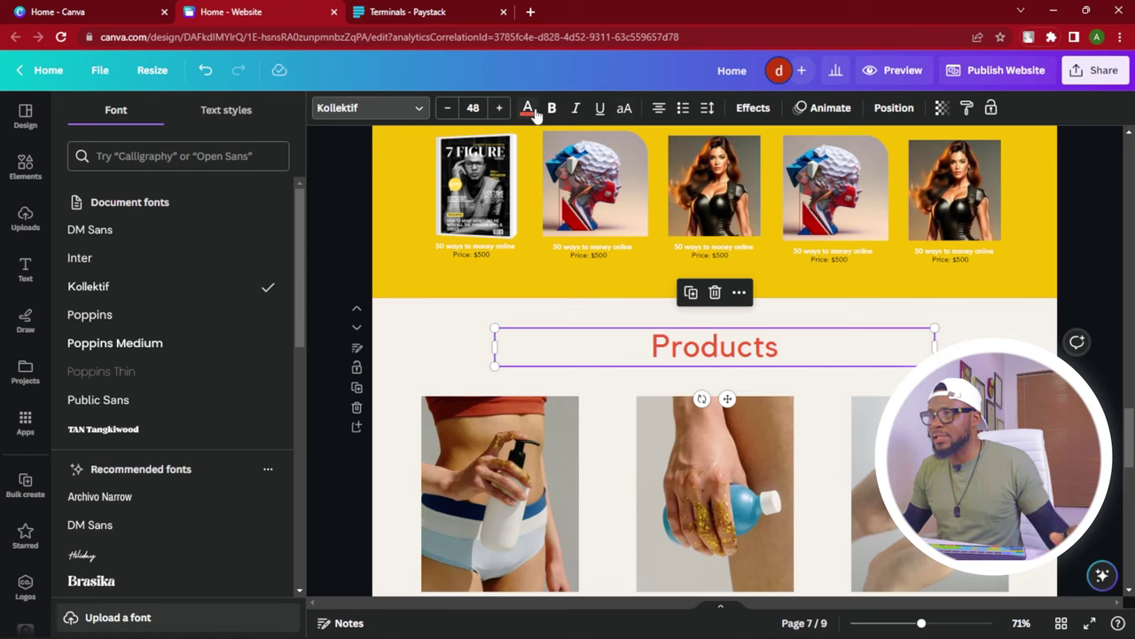
left_click(552, 107)
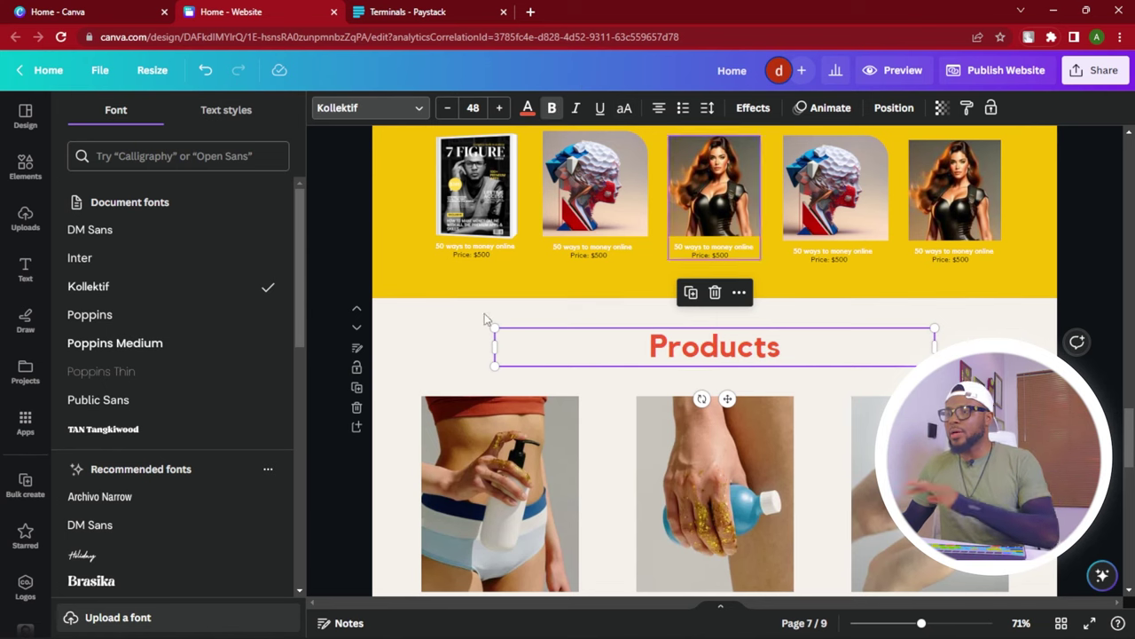
left_click_drag(494, 328, 381, 135)
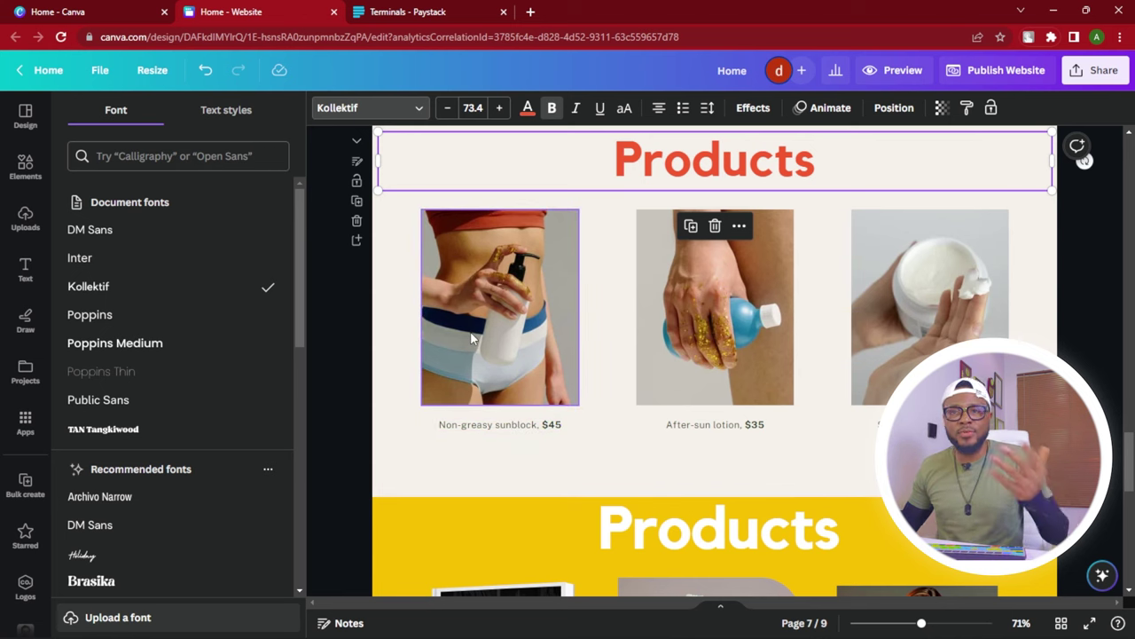
key("Escape")
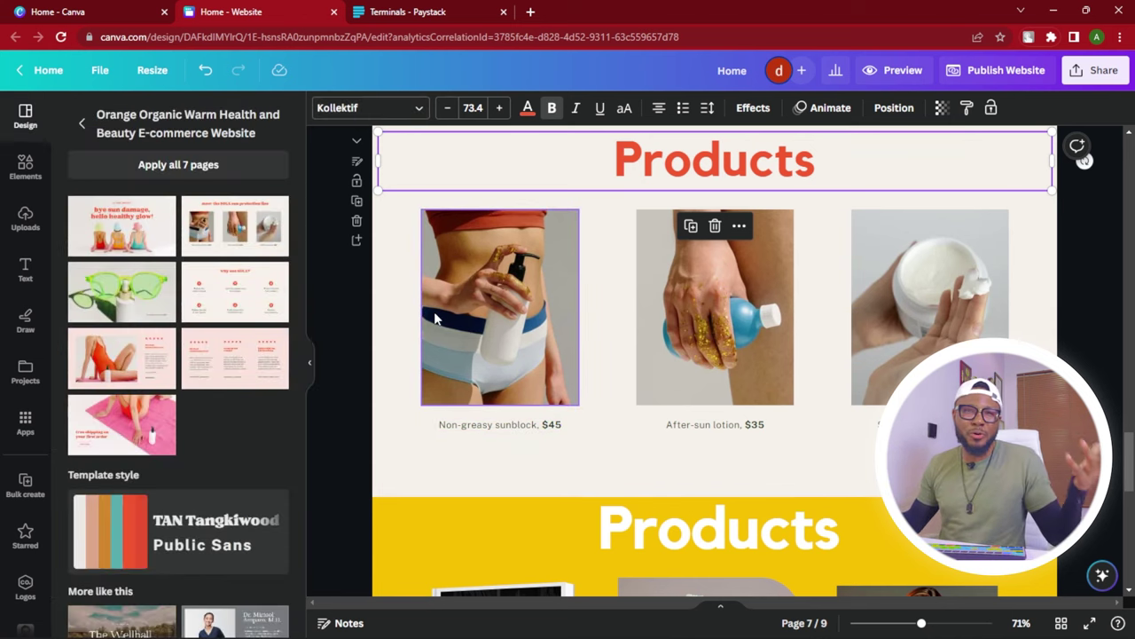
- Fill the first product frame with the uploaded robot head image and shift it within the crop to show the whole head
left_click(25, 217)
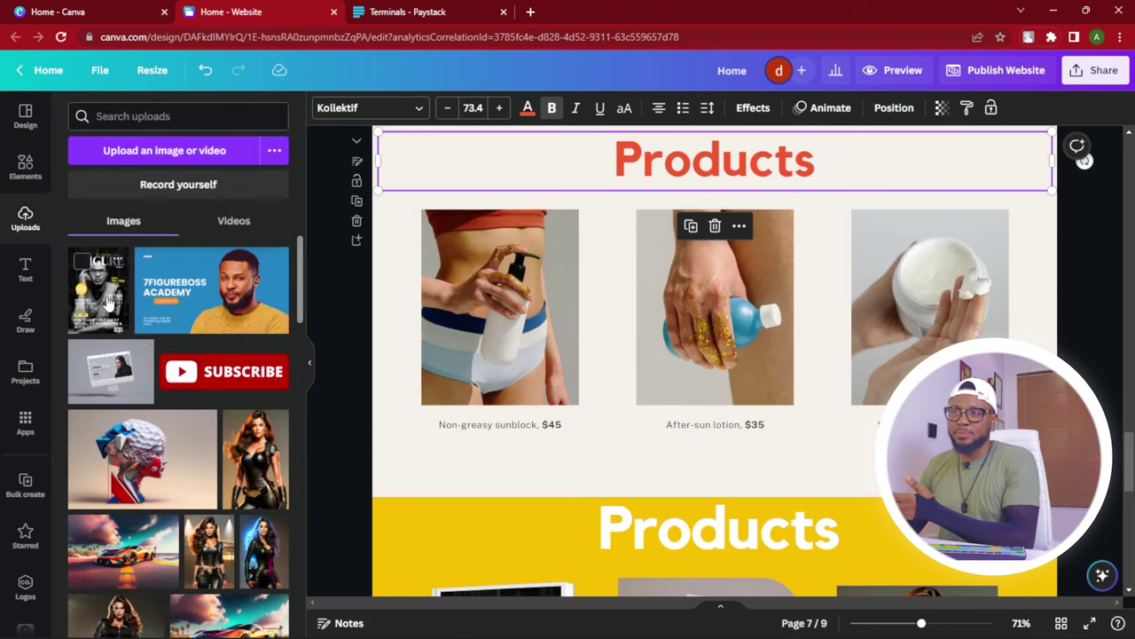
left_click_drag(132, 454, 510, 288)
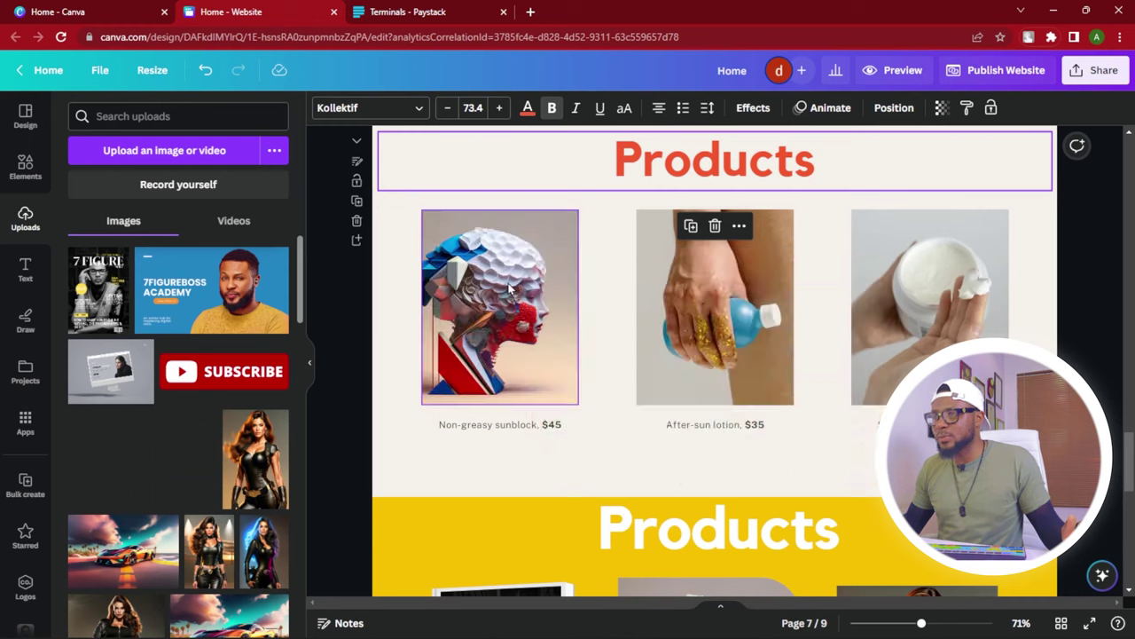
double_click(493, 302)
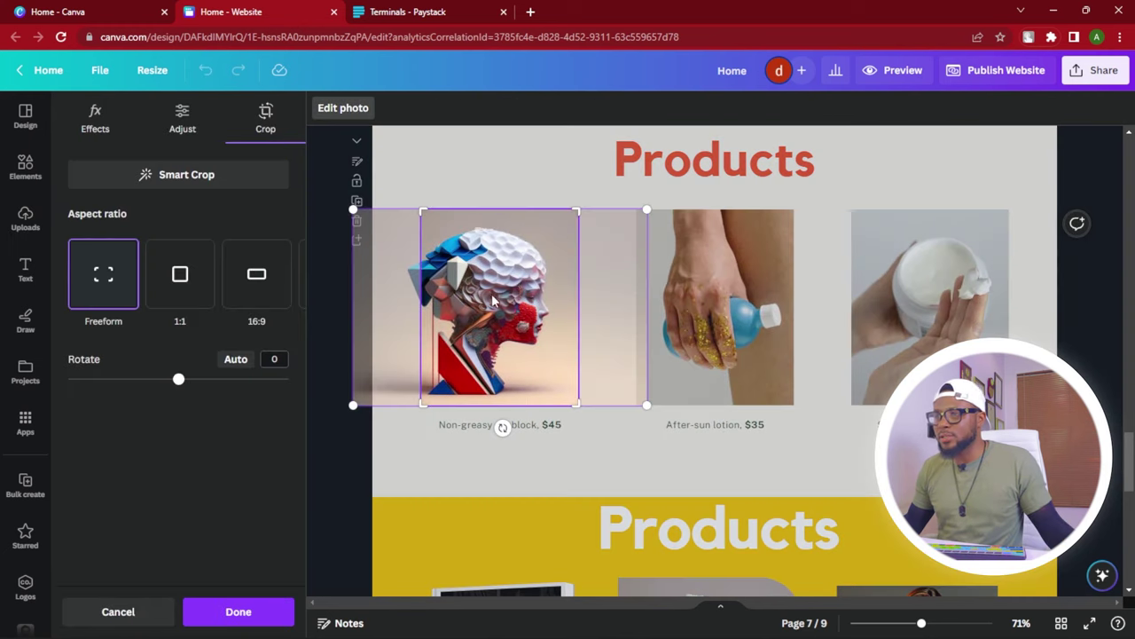
left_click_drag(489, 301, 506, 302)
left_click(326, 282)
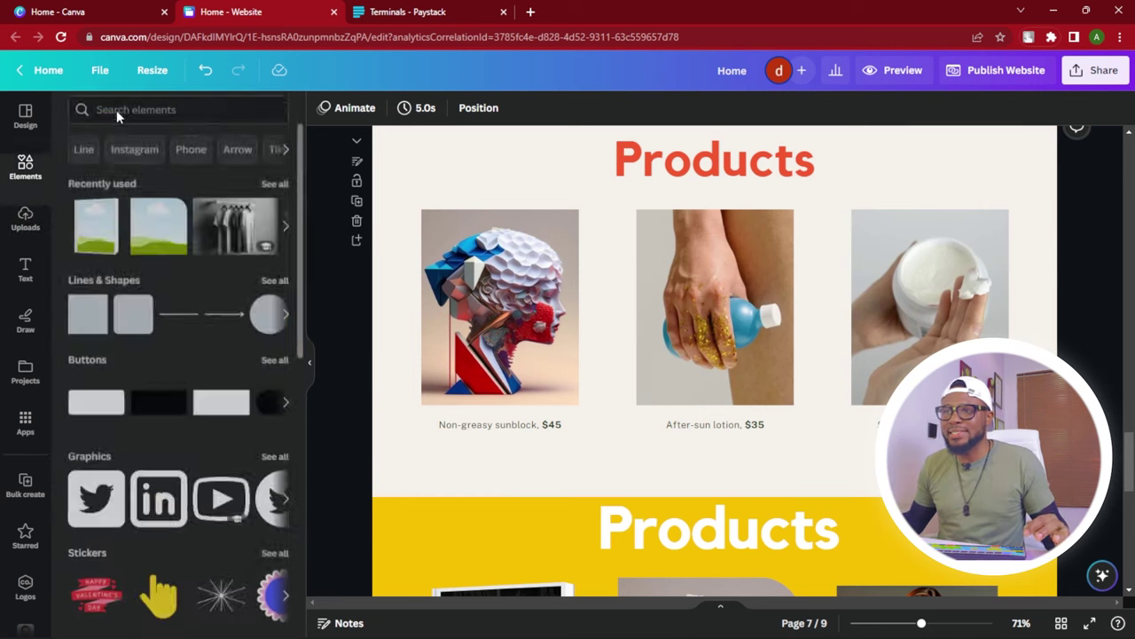
- Search the element photos for "tshirt" and fill the second product frame with the photo of shirts on hangers
left_click(116, 118)
type("tshirt")
key("Return")
left_click(169, 149)
left_click_drag(235, 353, 504, 358)
left_click_drag(350, 404, 718, 295)
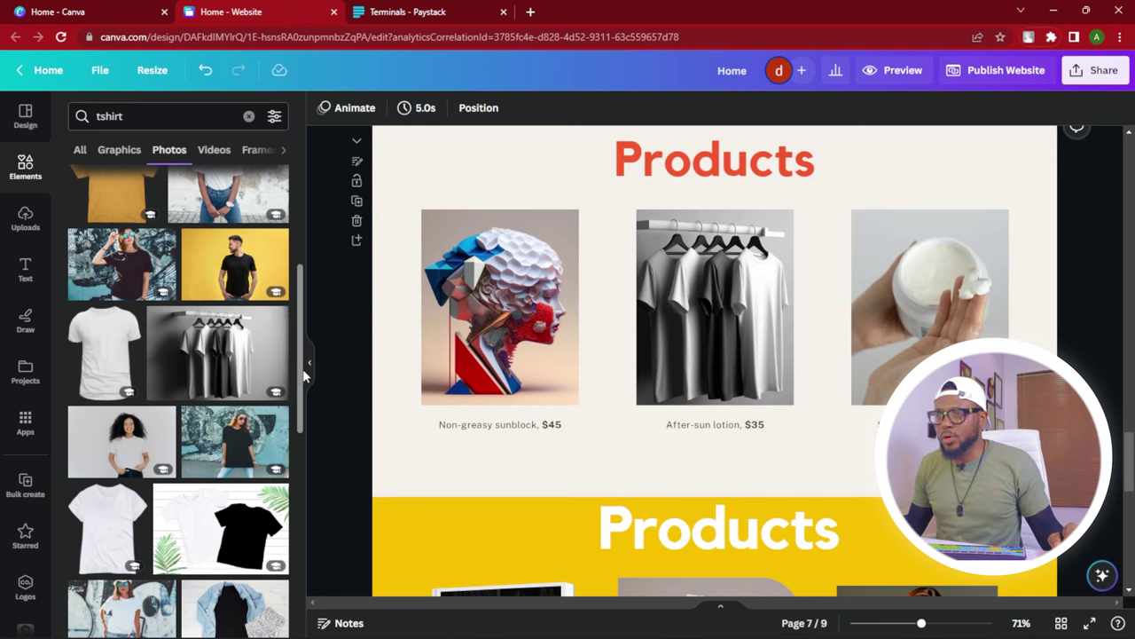
- Fill the third product frame with the straw hat, jeans and white T-shirt photo, shifting the crop to show the hat and jeans
scroll(289, 542, "down", 5)
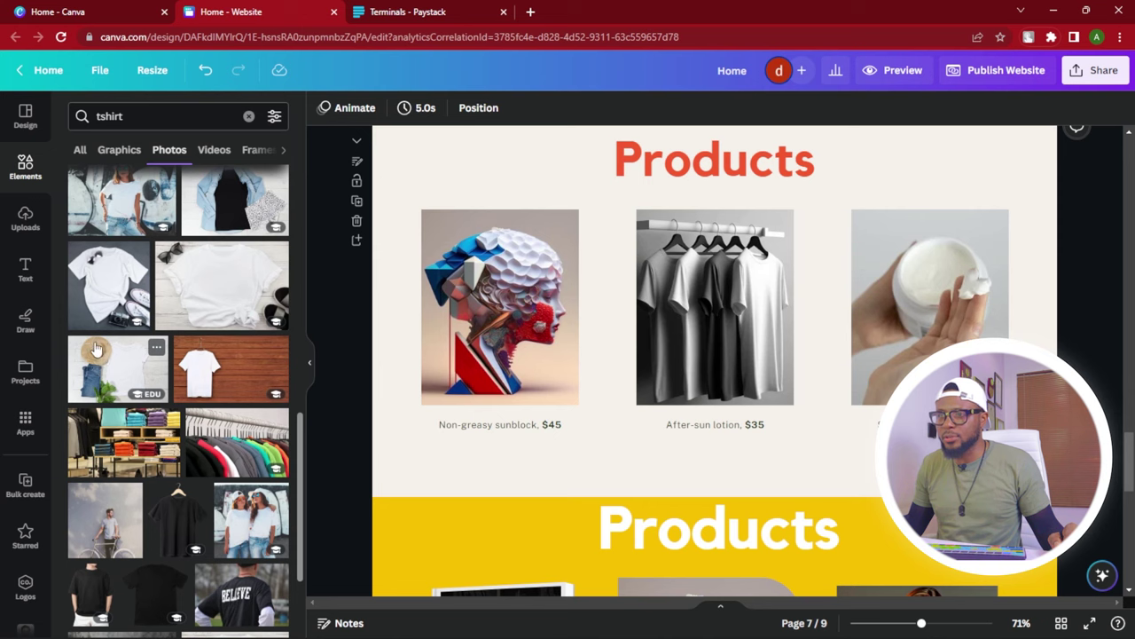
left_click_drag(101, 369, 878, 341)
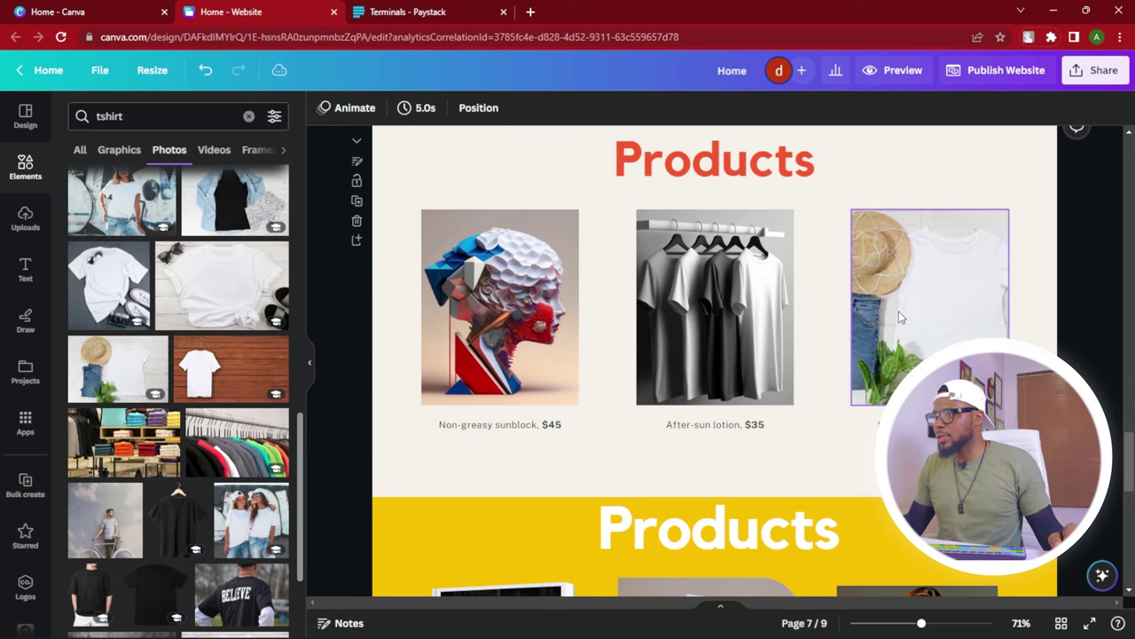
left_click(904, 318)
double_click(904, 318)
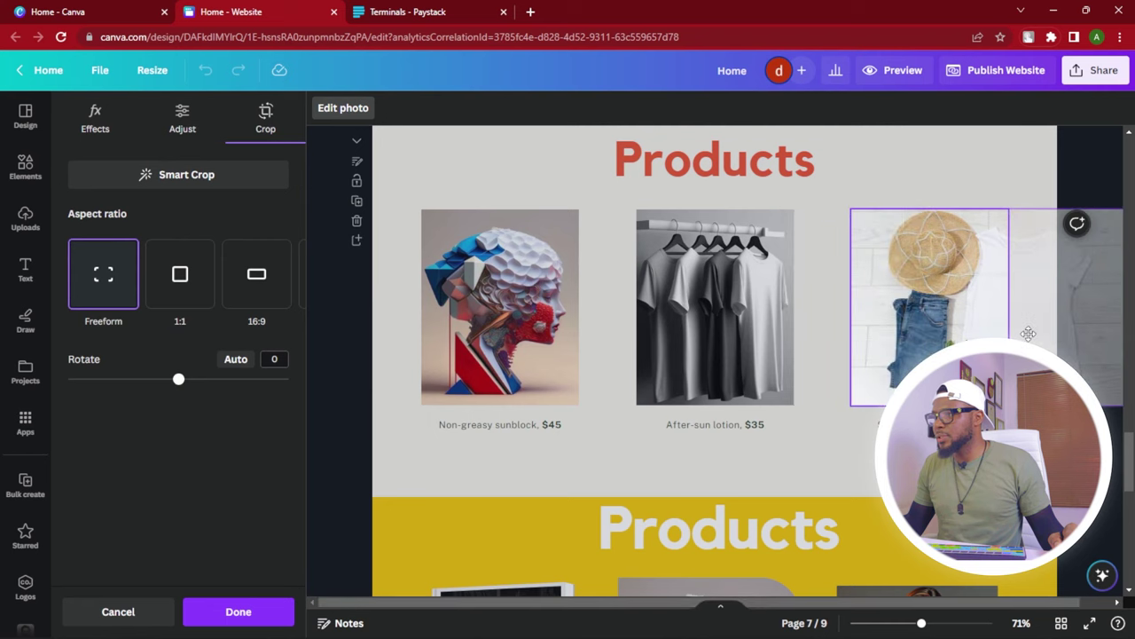
left_click(1095, 151)
left_click(1095, 151)
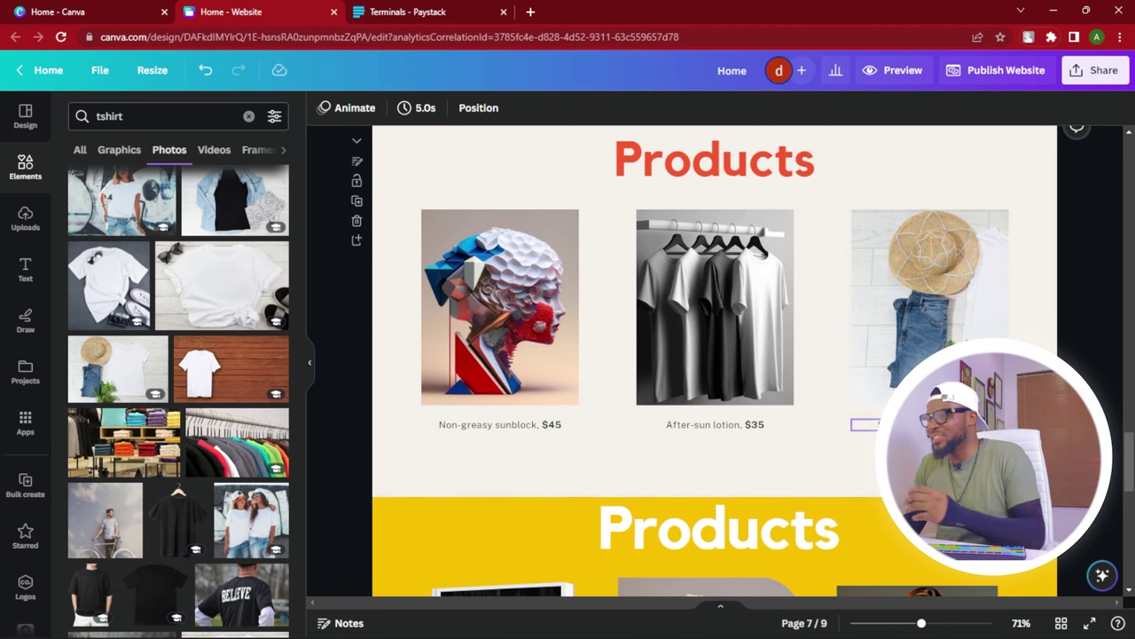
- Set the product prices to $100 for the third item, $35.50 for the second and $25 for the first
left_click(865, 425)
key("ctrl+b")
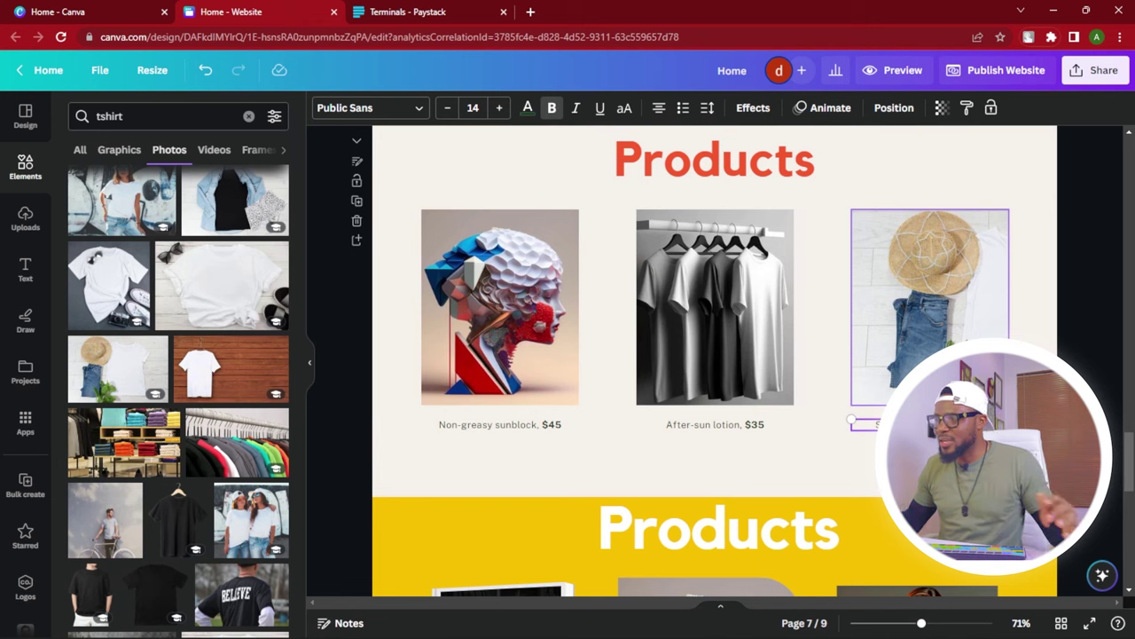
left_click(763, 424)
type(".50")
triple_click(550, 425)
left_click(563, 425)
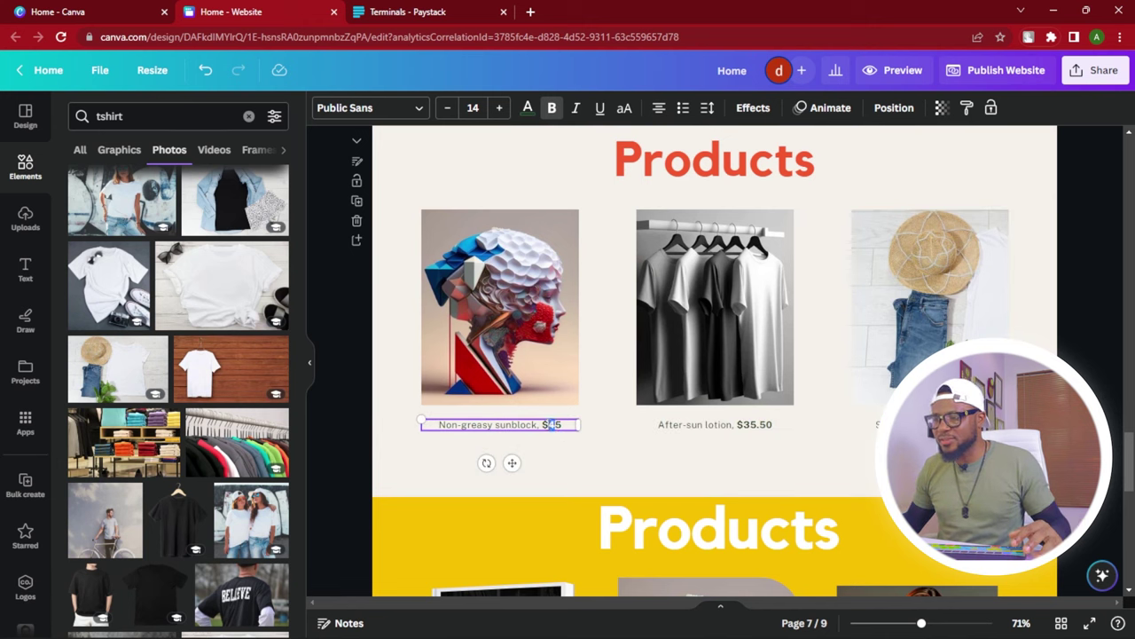
type("2")
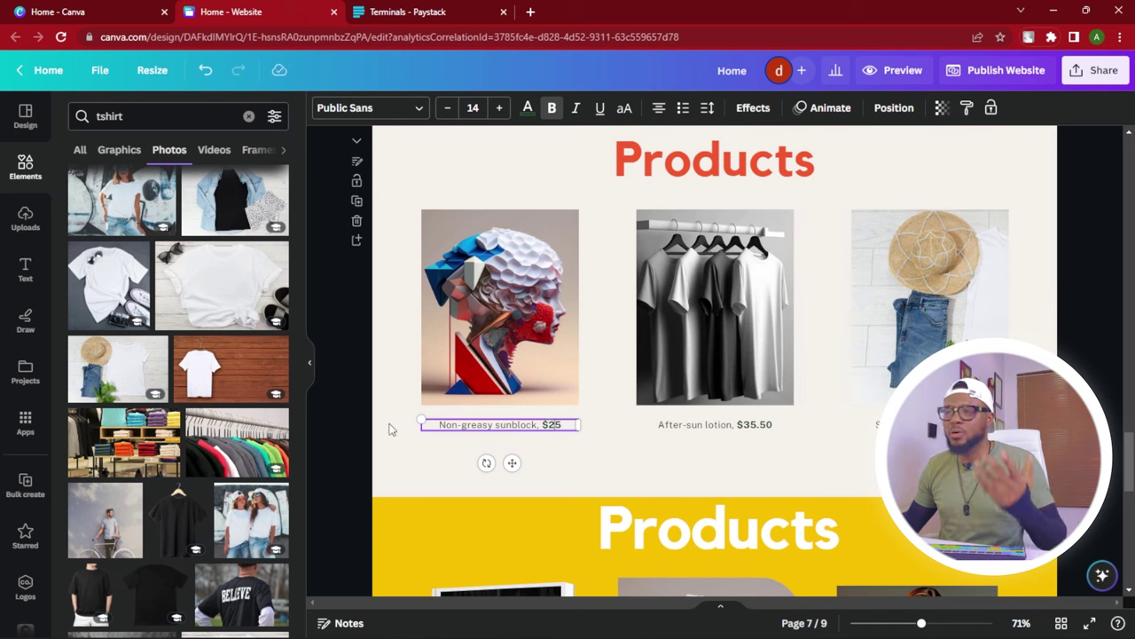
left_click(323, 424)
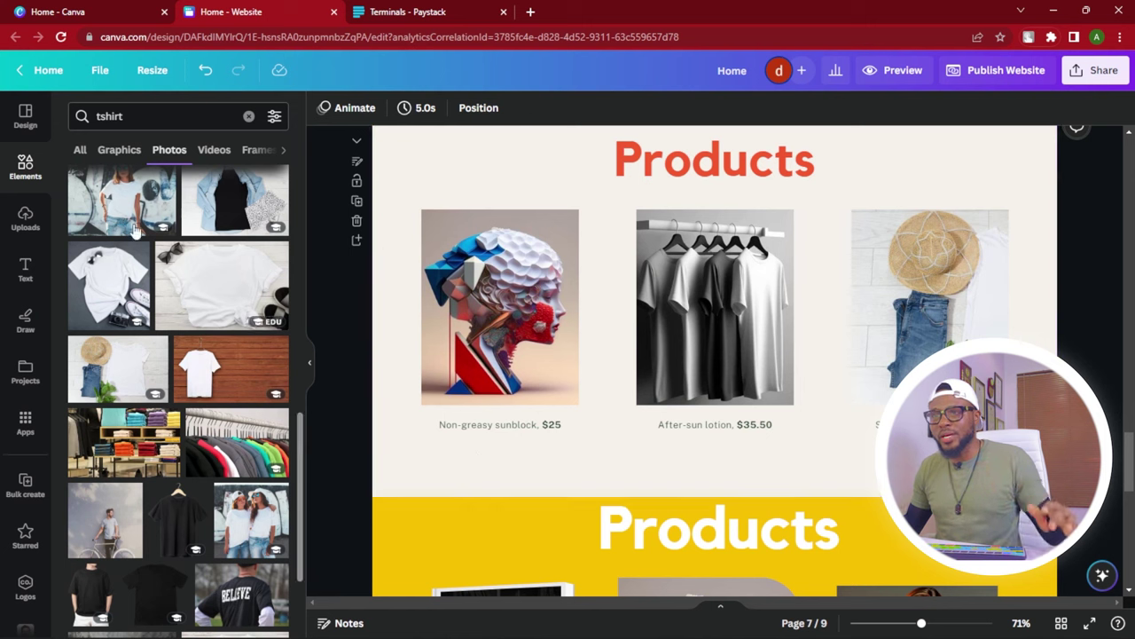
- Search the graphics for "buy now" and place the red BUY NOW graphic with the cursor beneath the first product's caption
left_click(169, 119)
type("buy now")
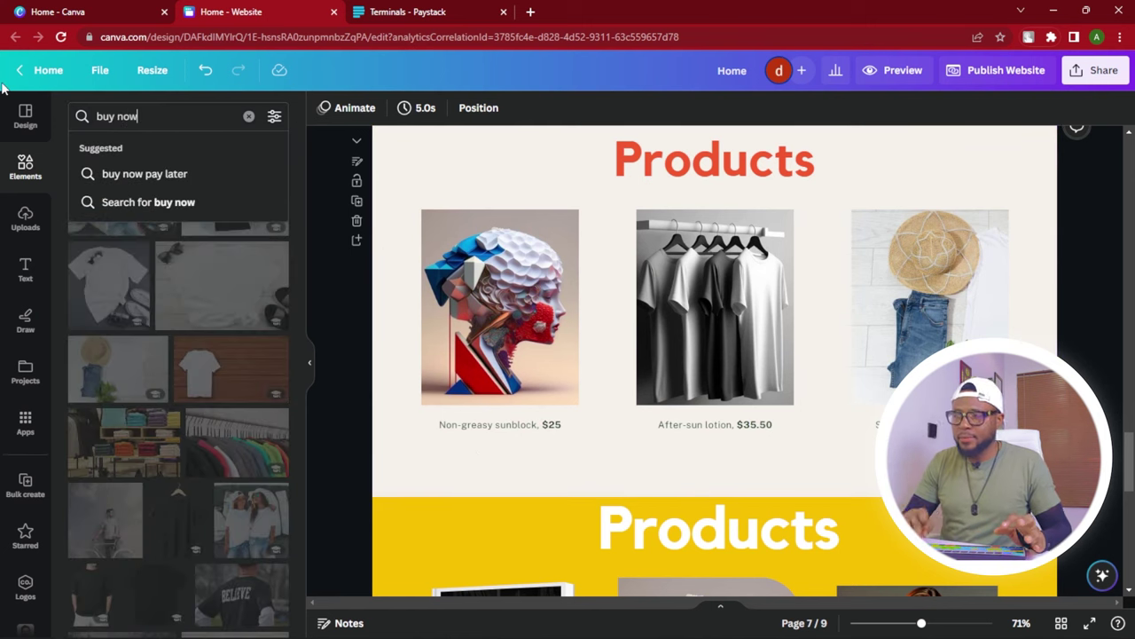
key("Return")
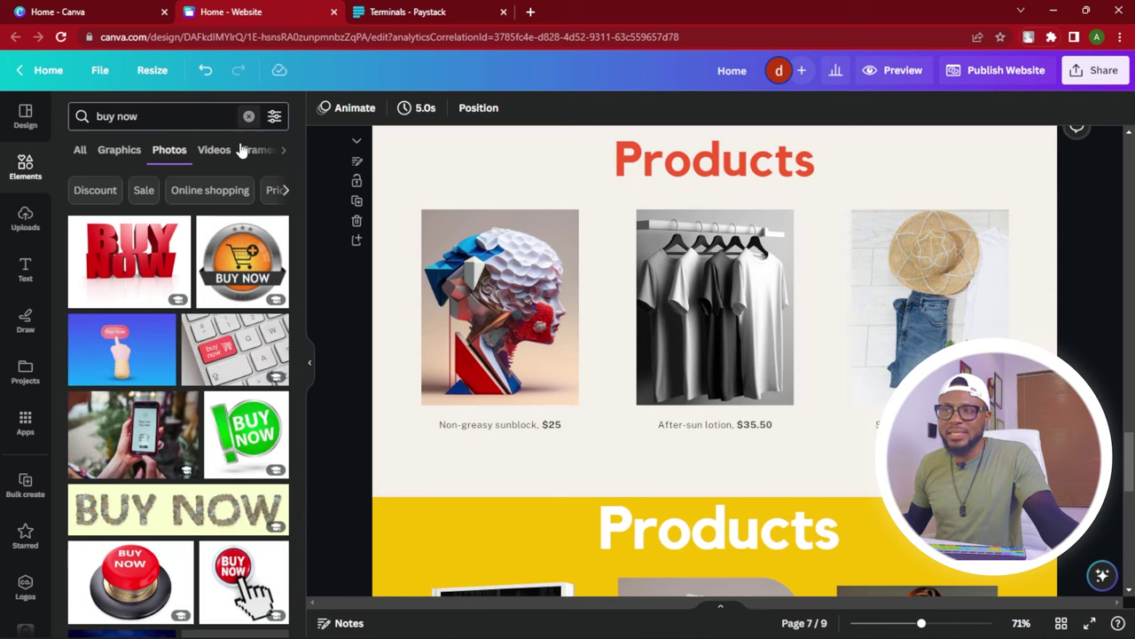
left_click(121, 149)
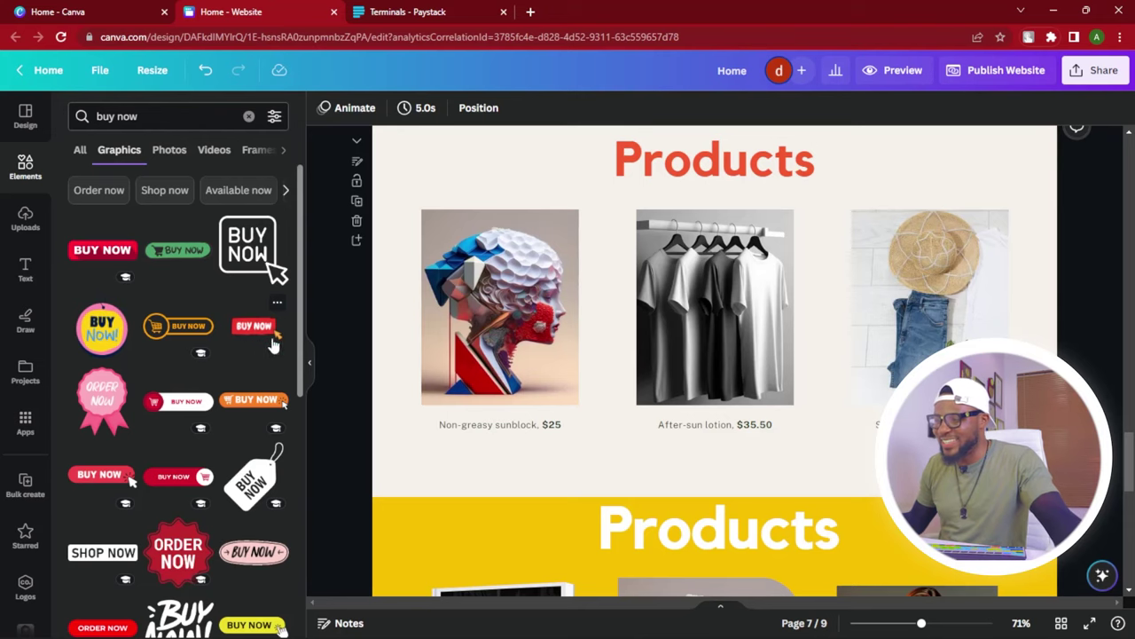
left_click_drag(274, 346, 522, 448)
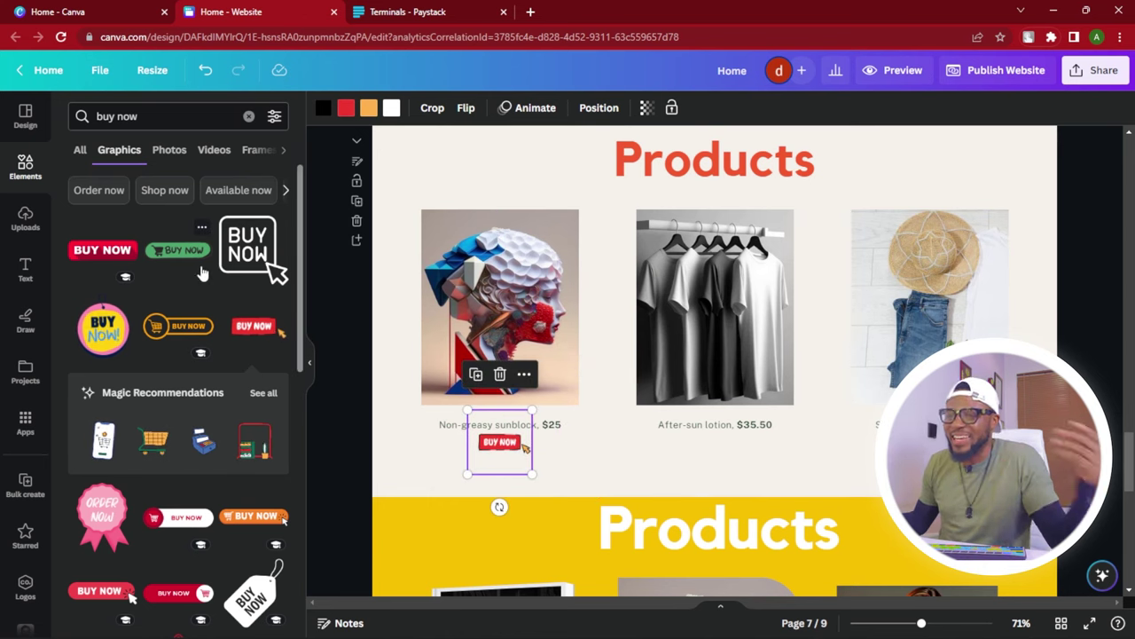
- Add the purple "buy now" graphic and place it at a small size beneath the second product's caption
scroll(202, 274, "down", 3)
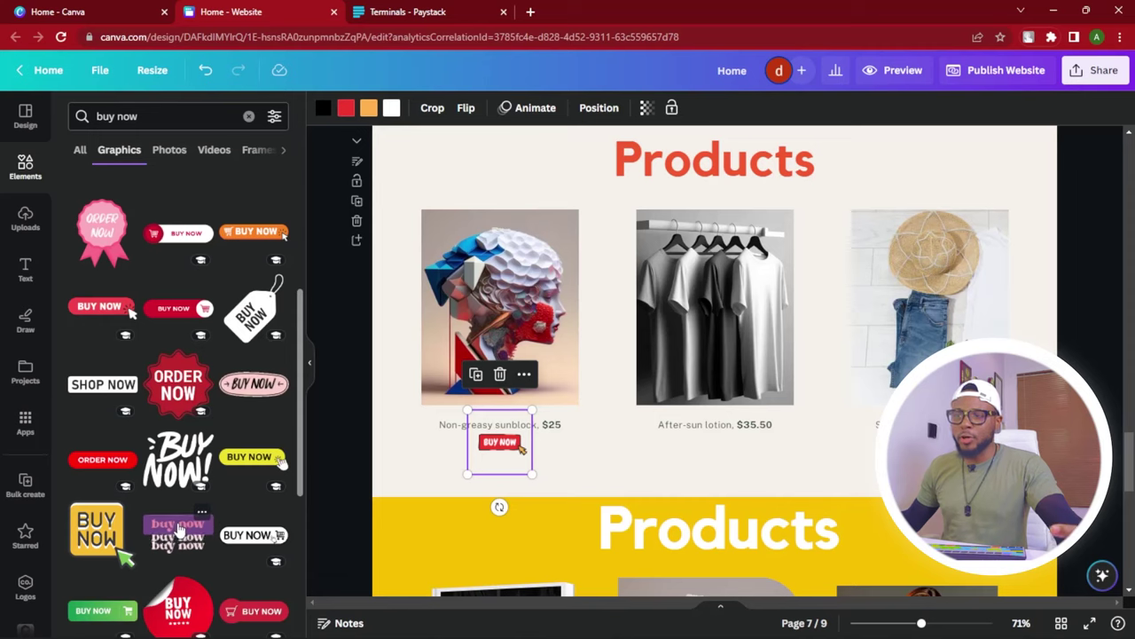
left_click(715, 424)
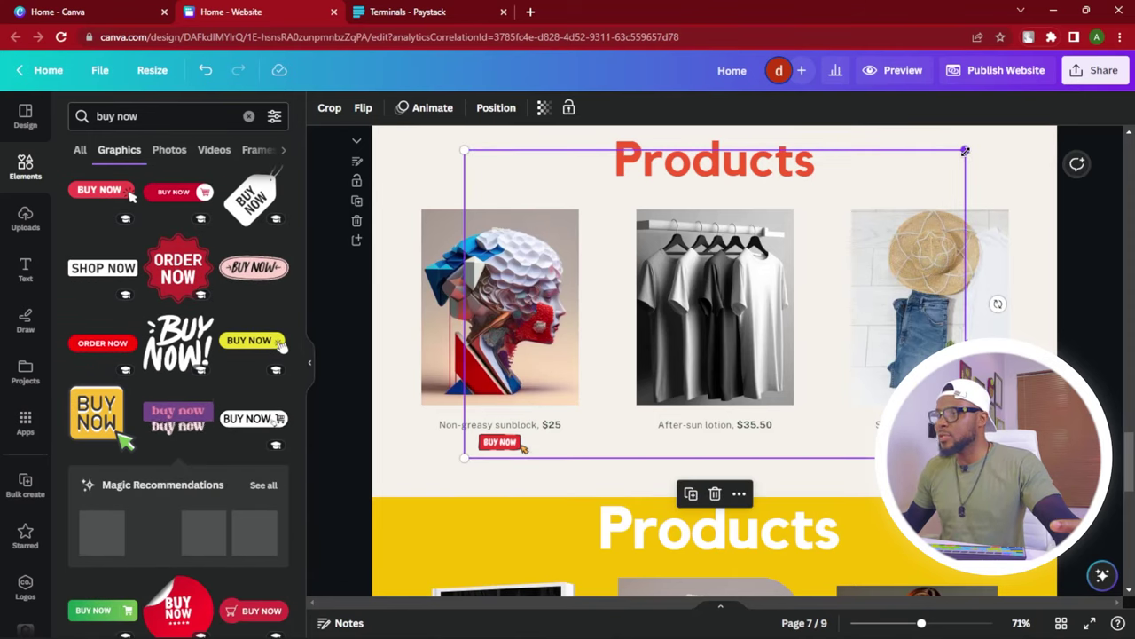
left_click_drag(177, 417, 715, 463)
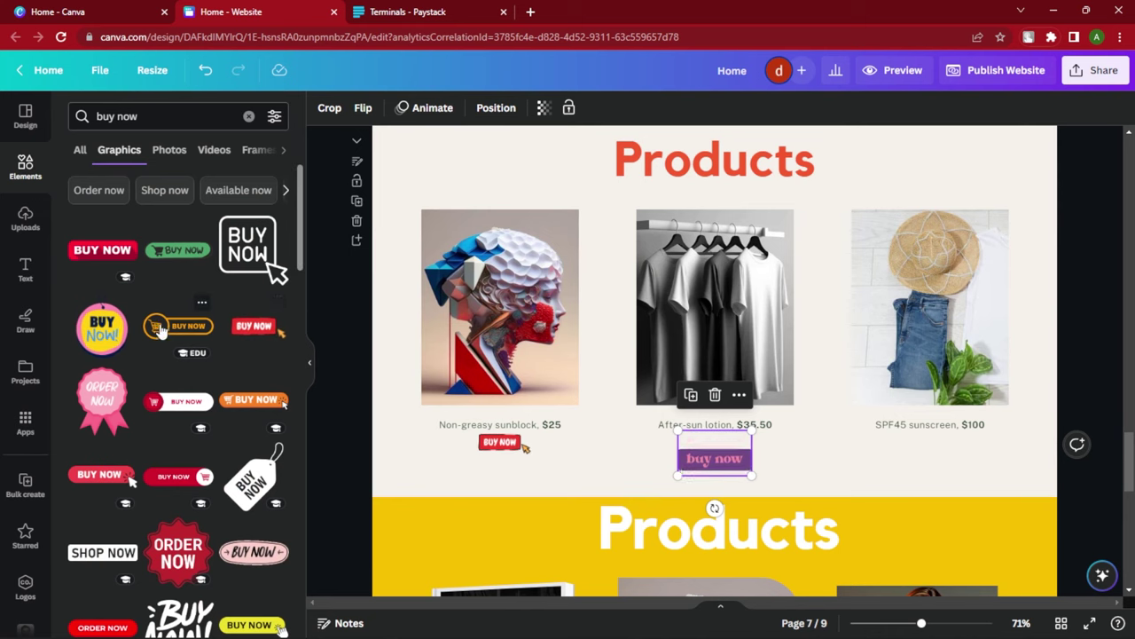
- Add the orange outlined BUY NOW graphic with the cart icon and place it at a small size beneath the third product's caption
left_click(160, 330)
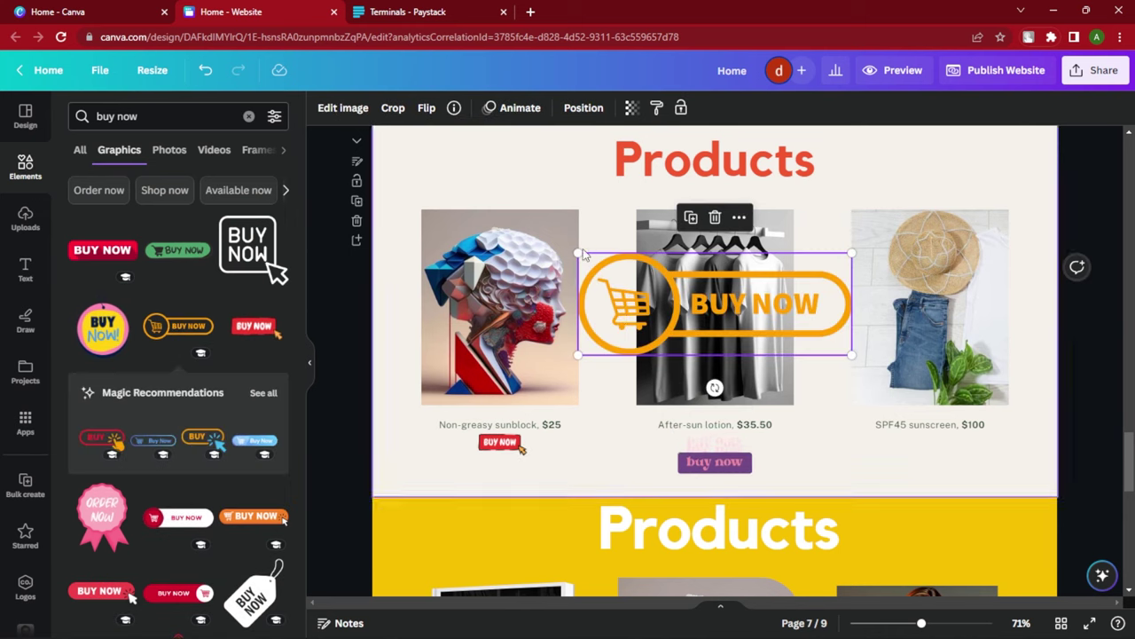
left_click_drag(583, 255, 779, 321)
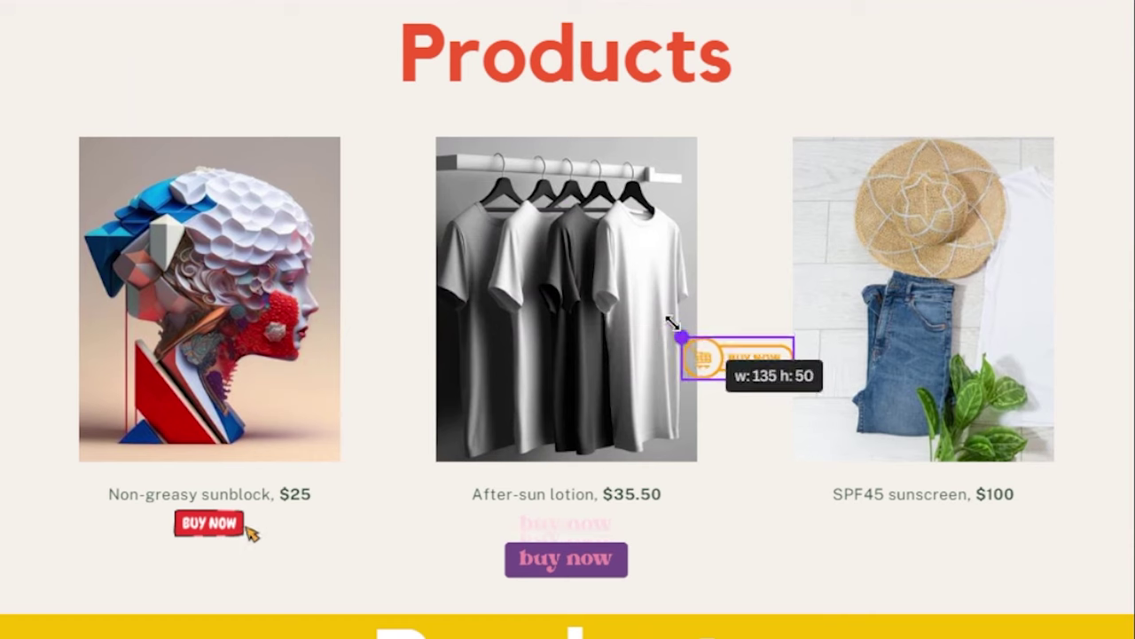
left_click_drag(672, 322, 672, 330)
left_click_drag(735, 359, 932, 543)
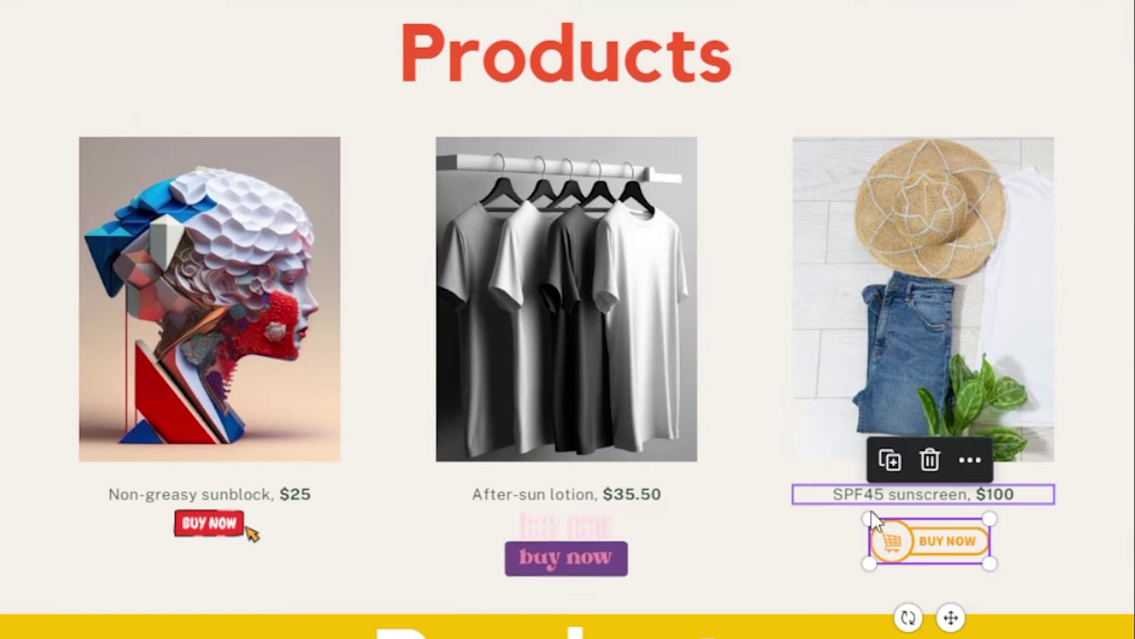
left_click_drag(874, 517, 902, 533)
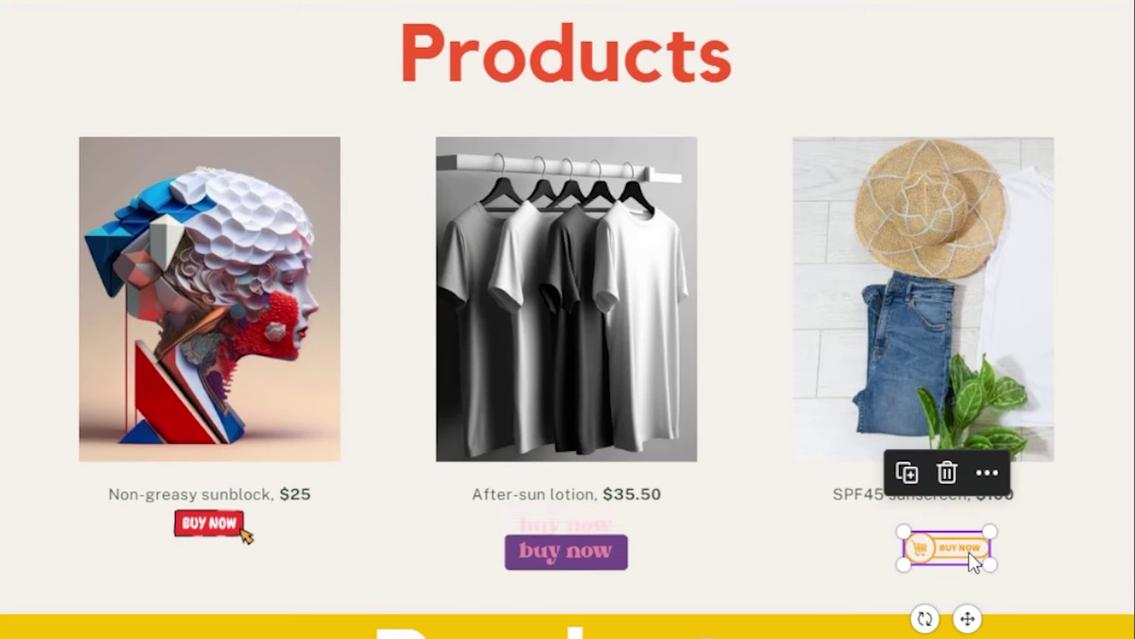
left_click(566, 542)
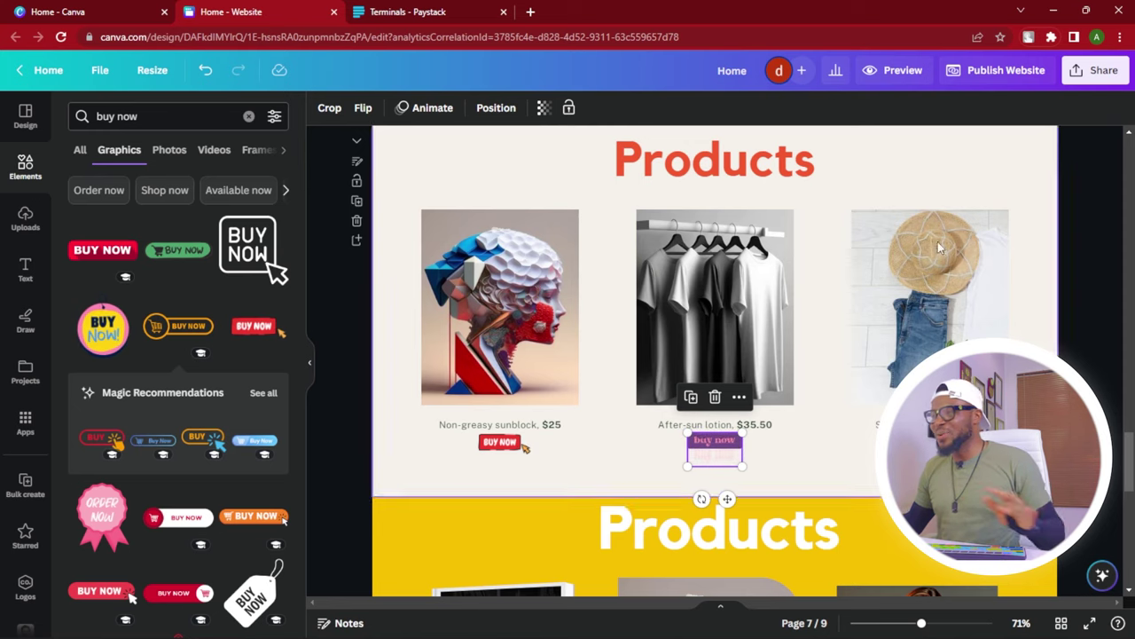
- Preview the website in the mobile view and return to the editor
left_click(898, 70)
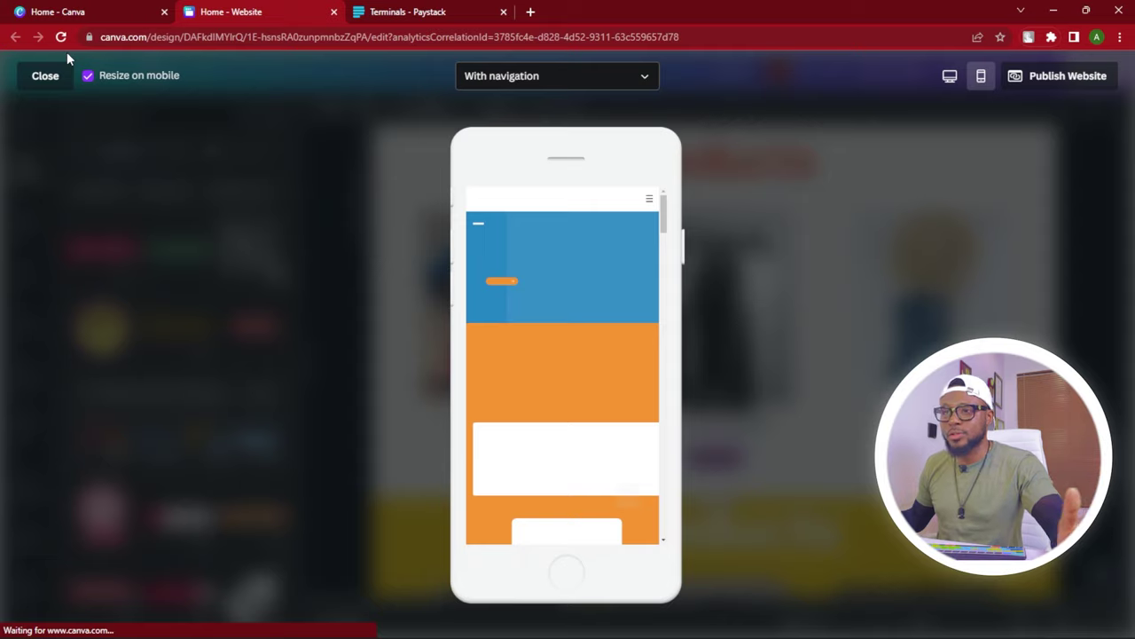
left_click(45, 77)
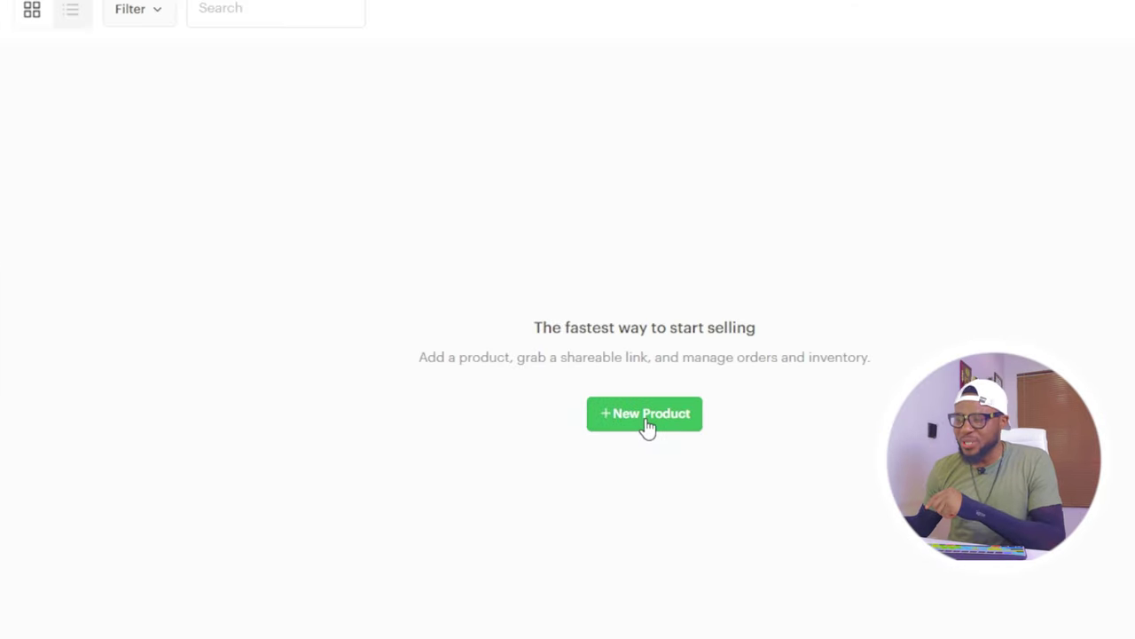
- Start a new product in Paystack and name it "Non-greasy sunblock, $25", reusing the first product's caption from Canva
left_click(648, 417)
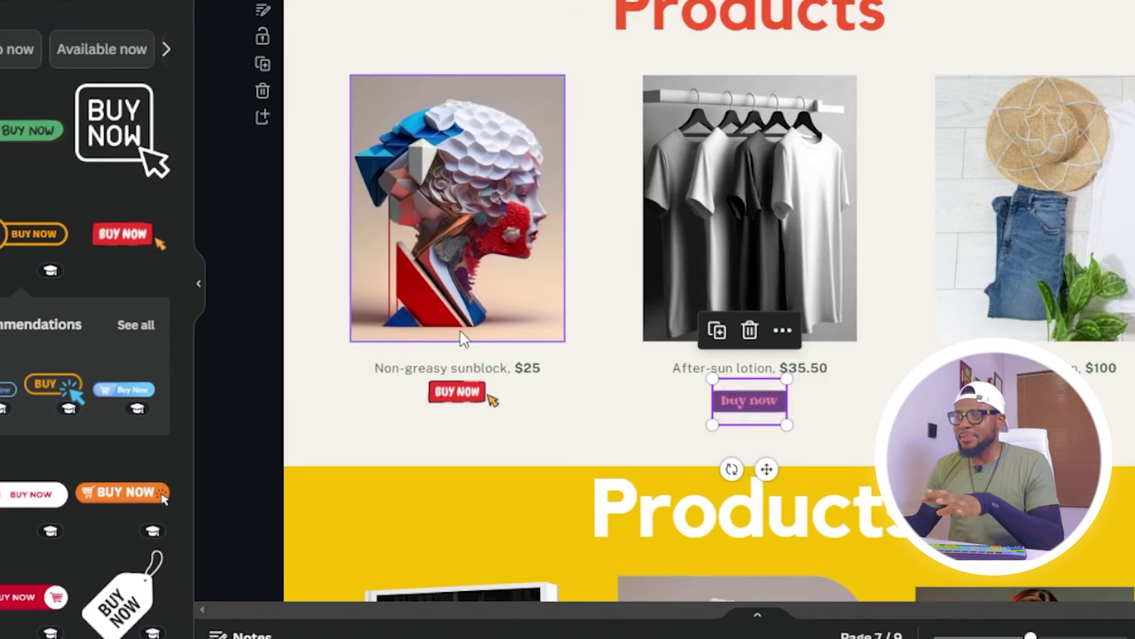
left_click(417, 366)
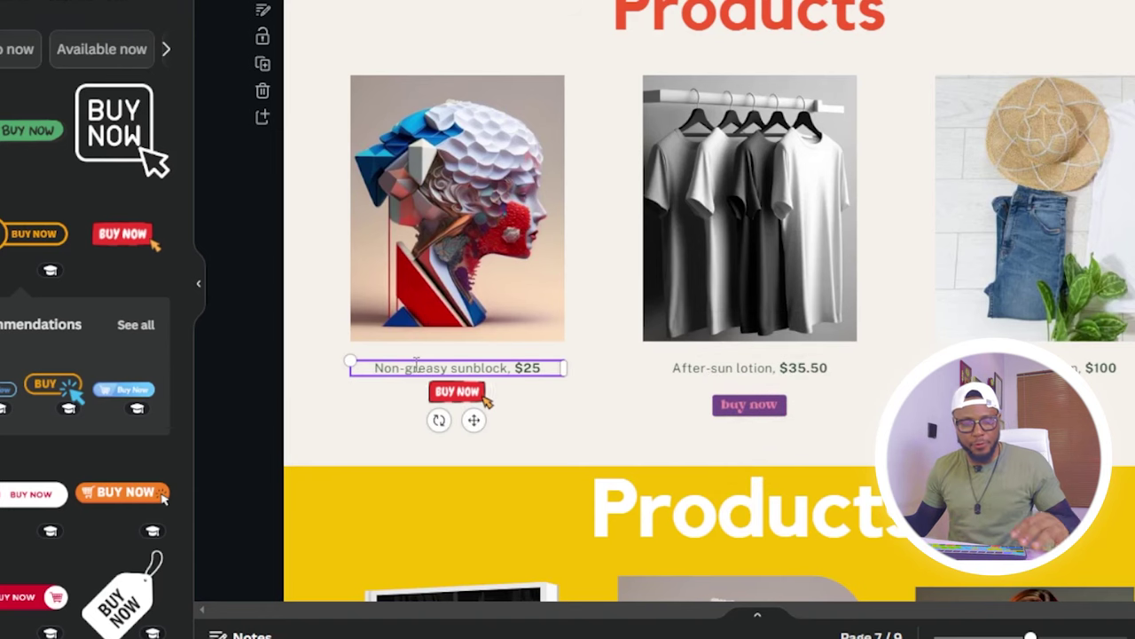
double_click(417, 363)
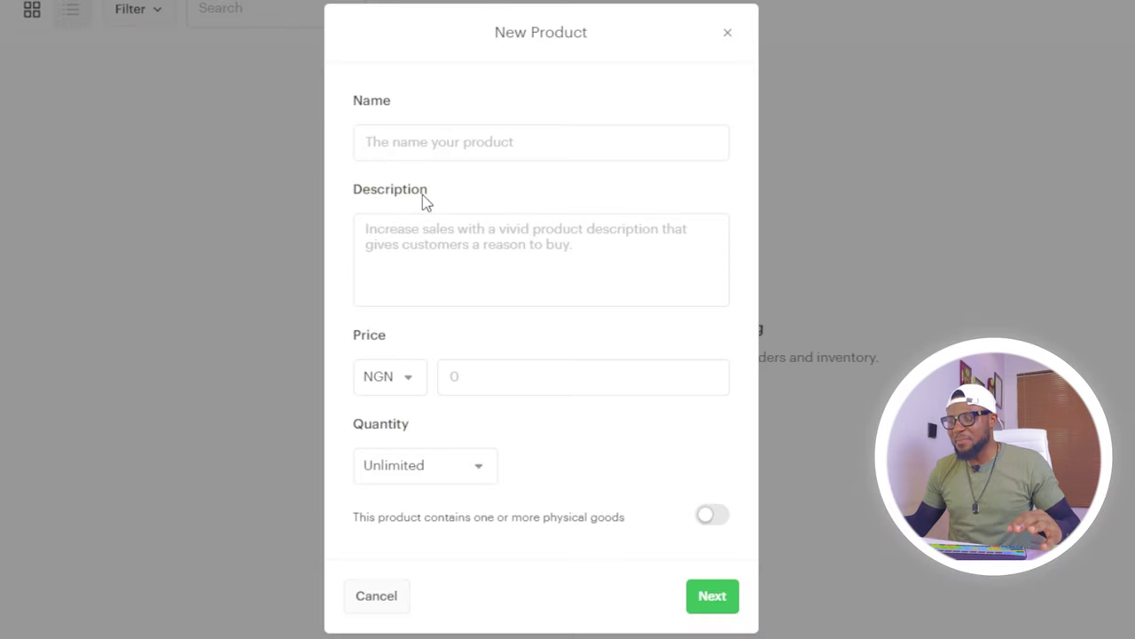
left_click(431, 133)
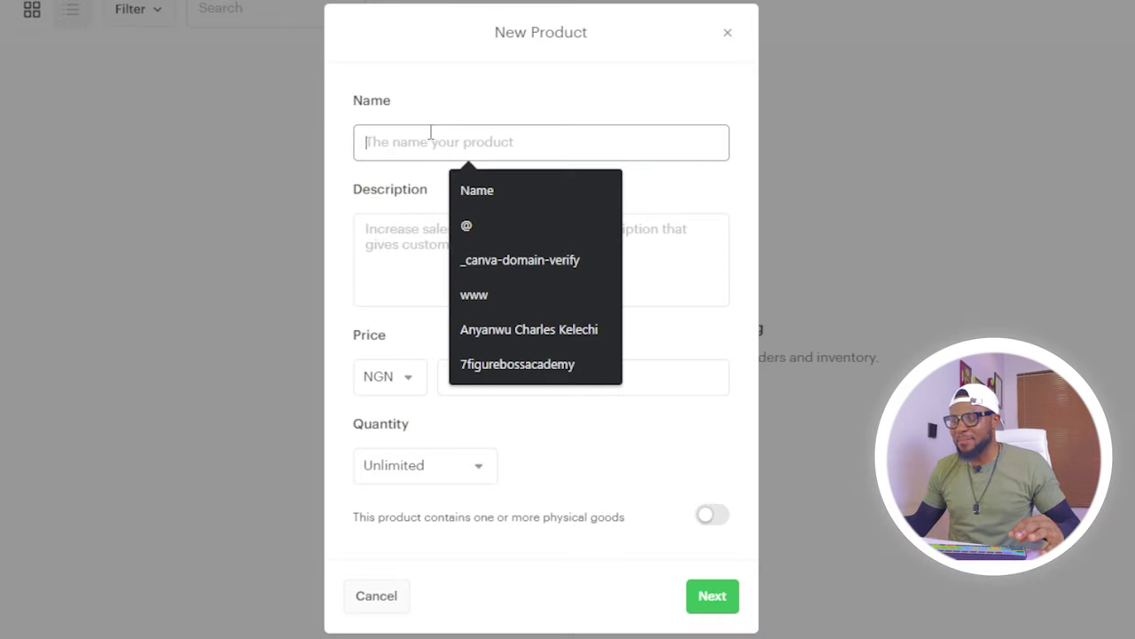
type("Non-greasy sunblock, $25")
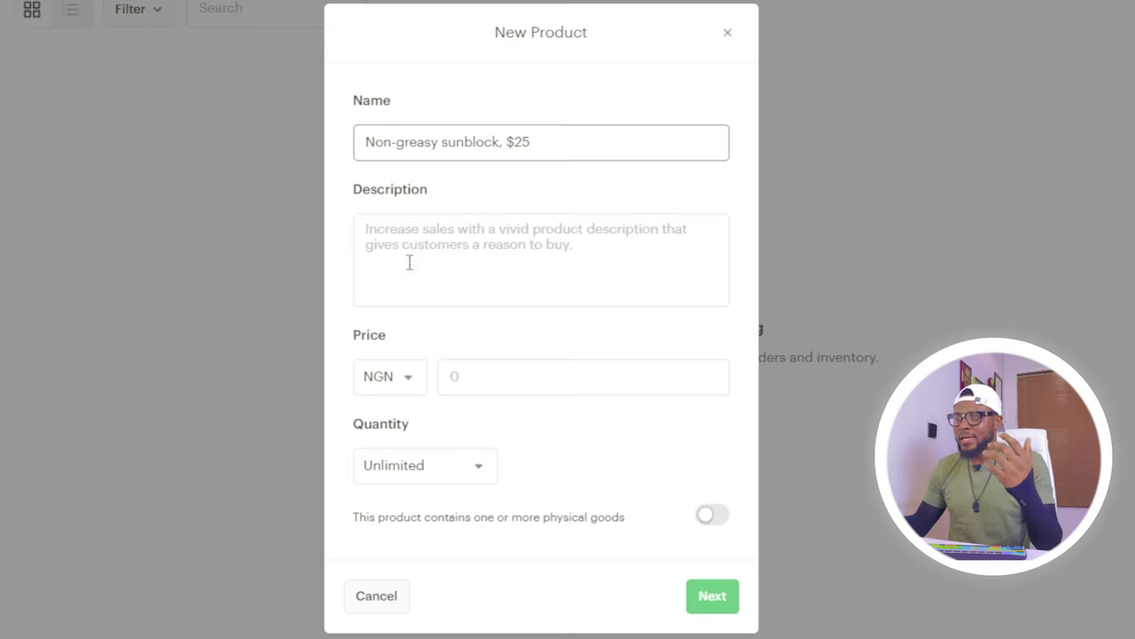
- Set the product's price to NGN 50,000 and its quantity to Limited with 50 in stock
left_click(403, 233)
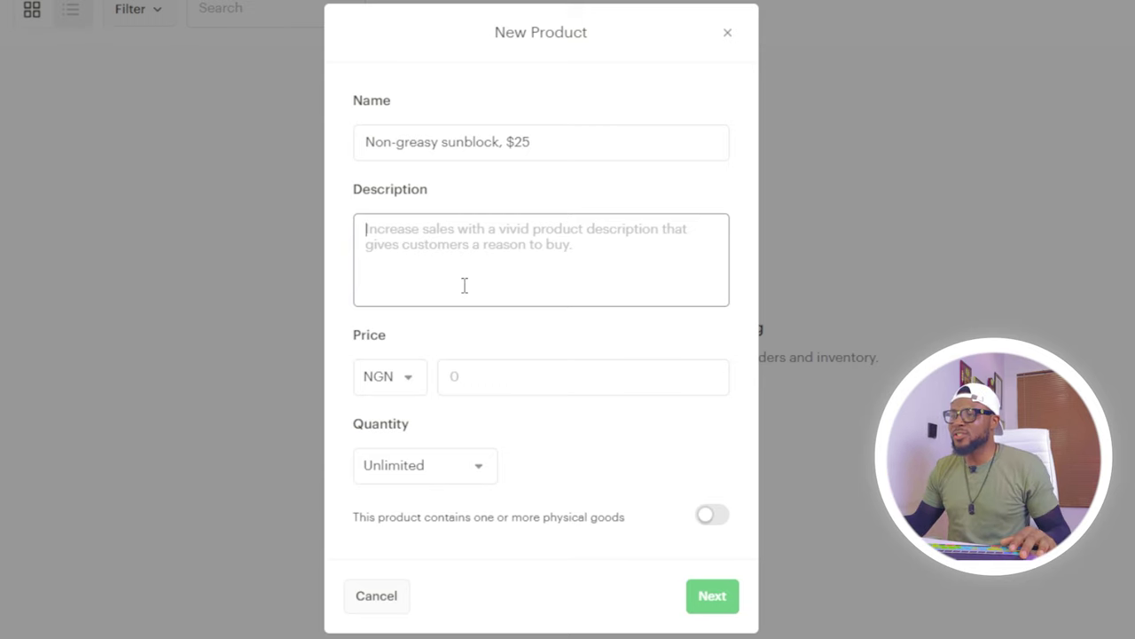
left_click(457, 375)
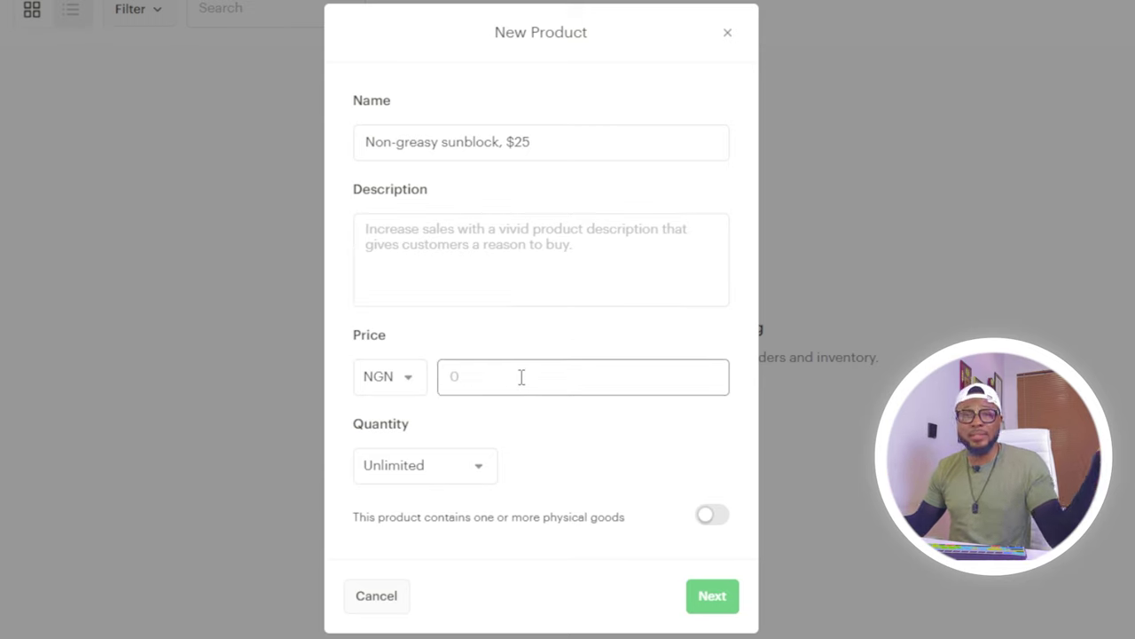
type("50")
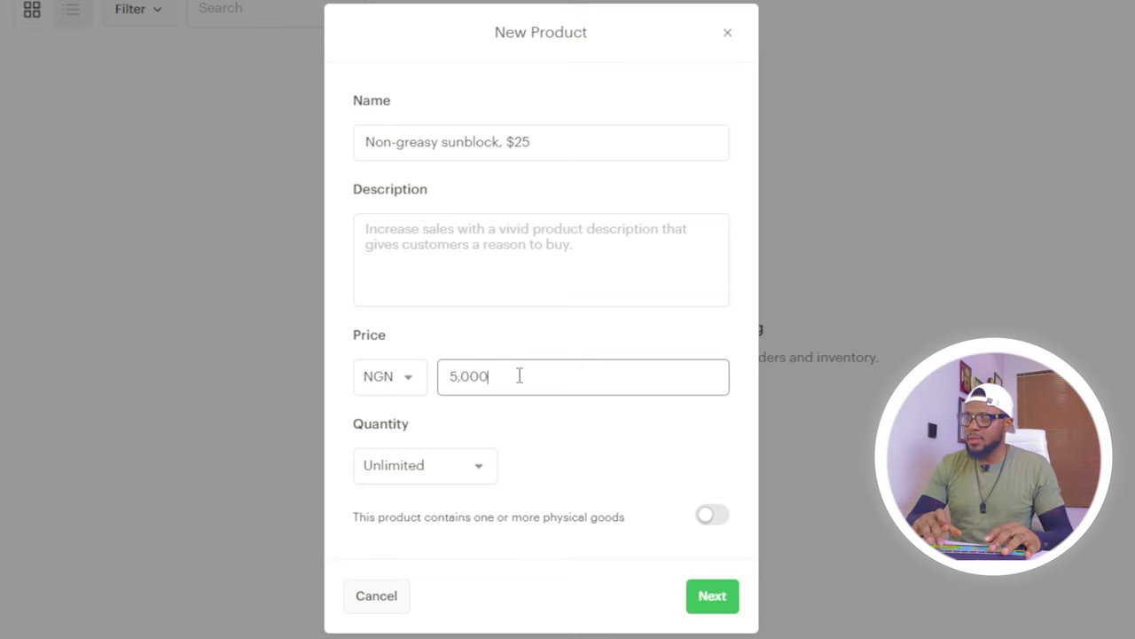
left_click(415, 470)
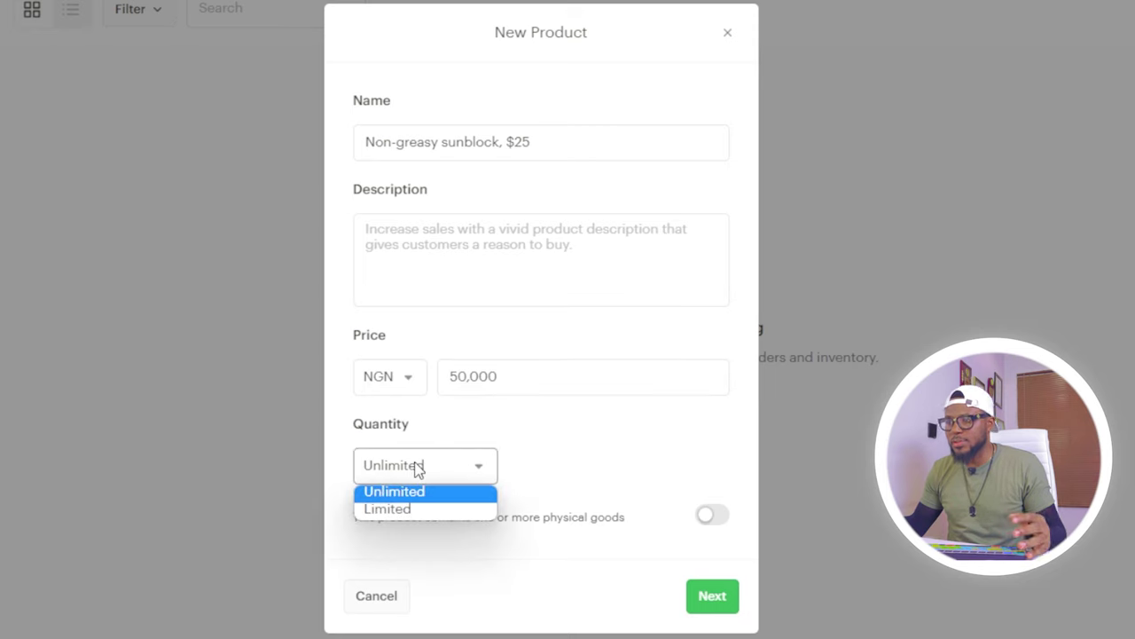
left_click(392, 510)
left_click(513, 463)
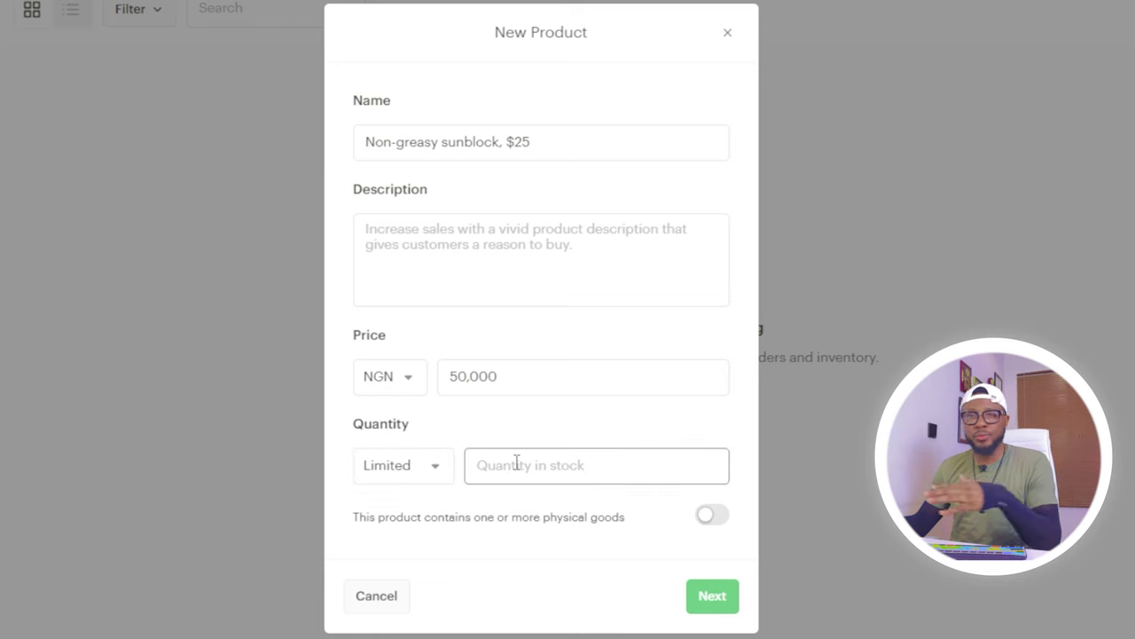
type("50")
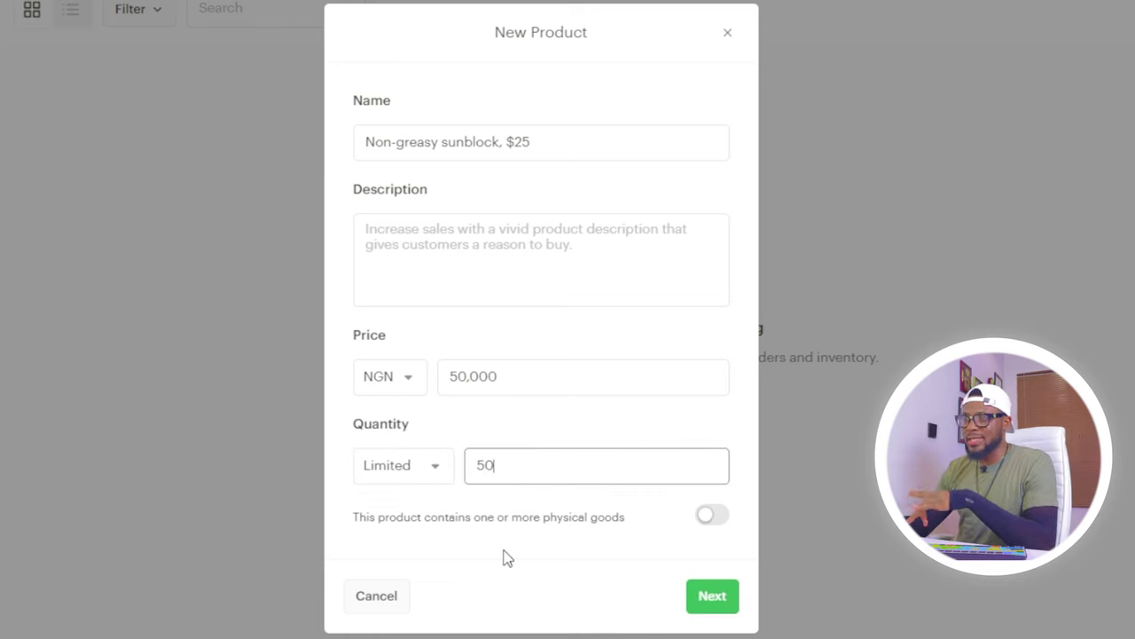
- Mark the product as containing physical goods, and save it with the colourful sculpted head image as its media
scroll(700, 398, "down", 2)
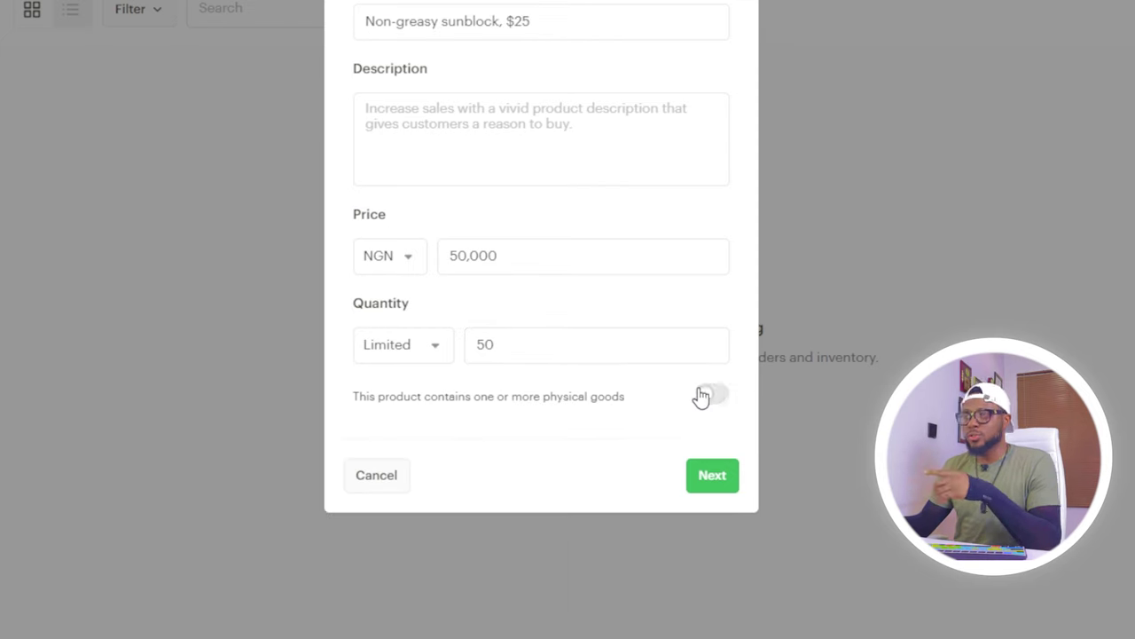
left_click(720, 393)
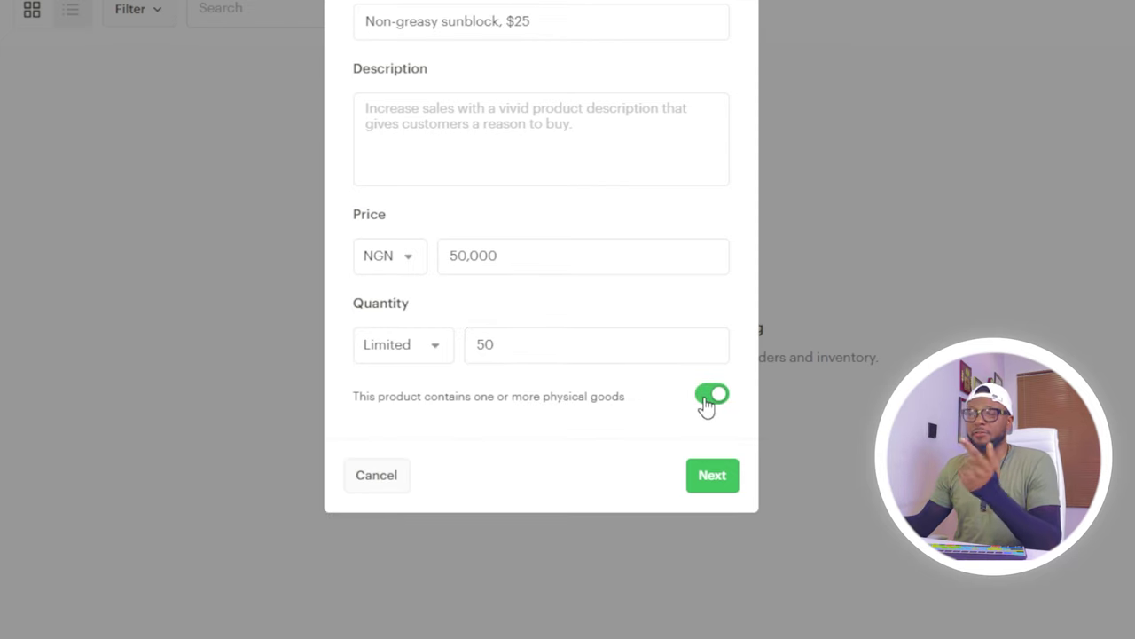
left_click(708, 399)
left_click(714, 399)
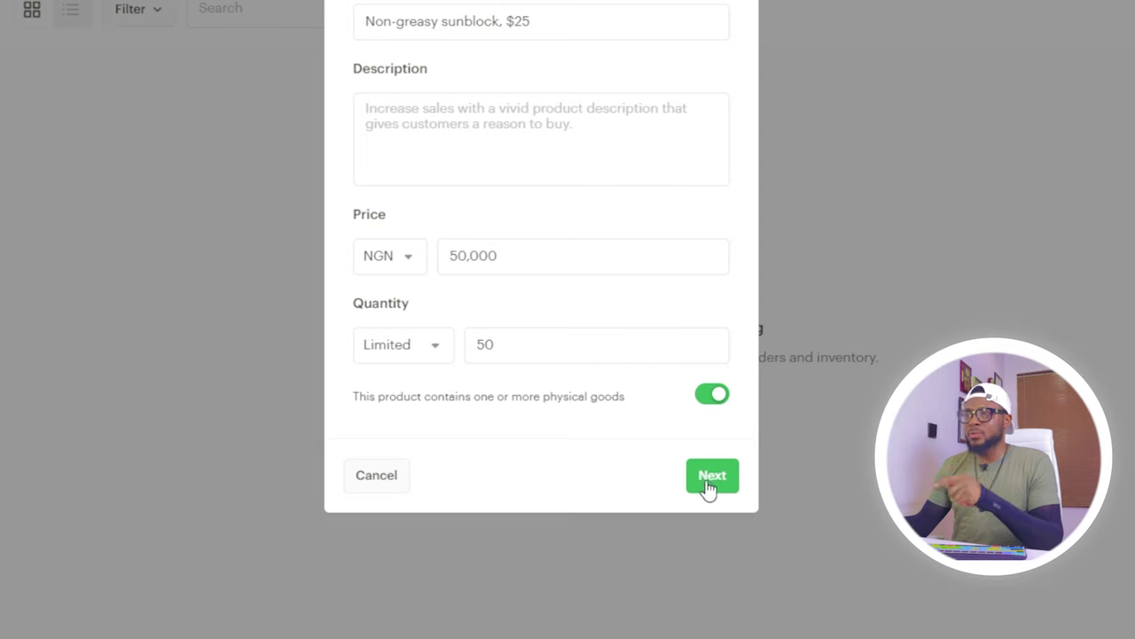
left_click(713, 479)
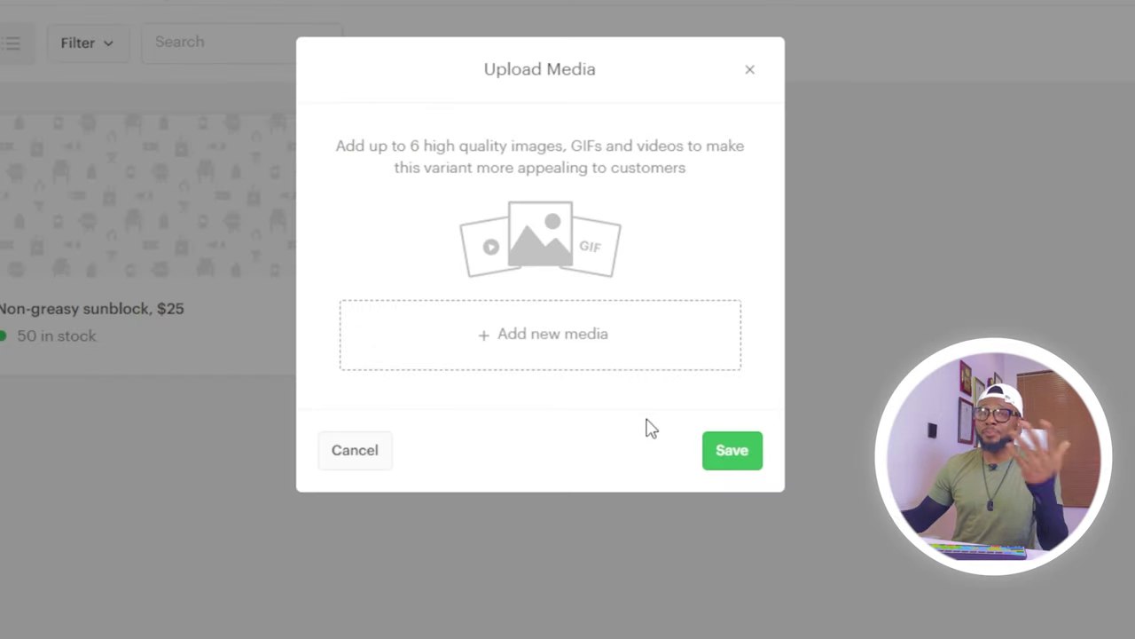
left_click(533, 337)
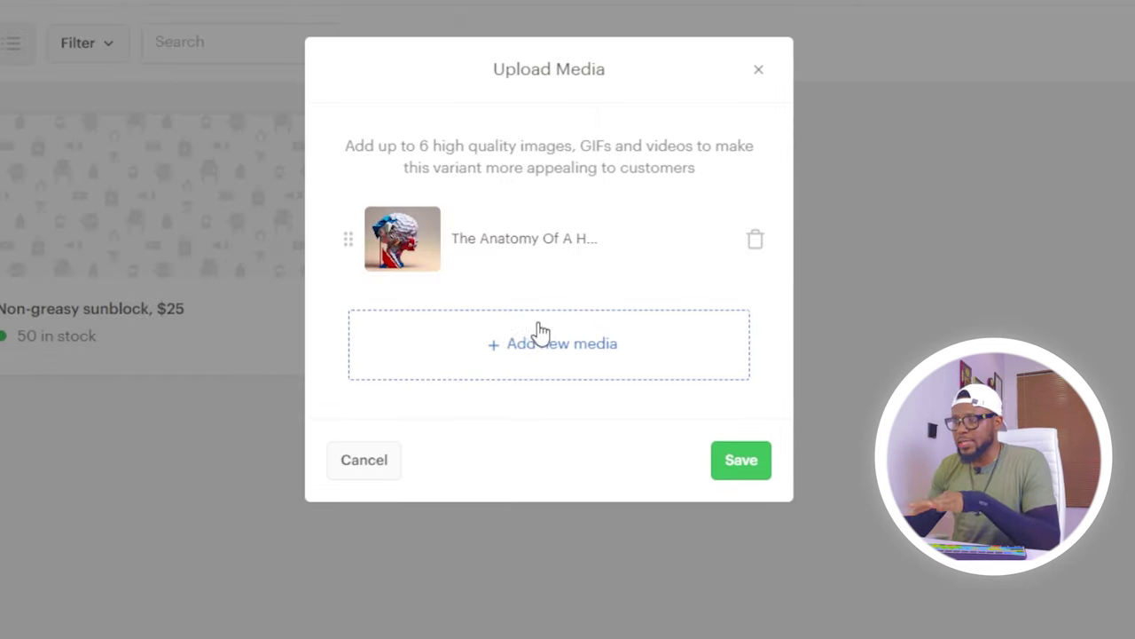
left_click(740, 461)
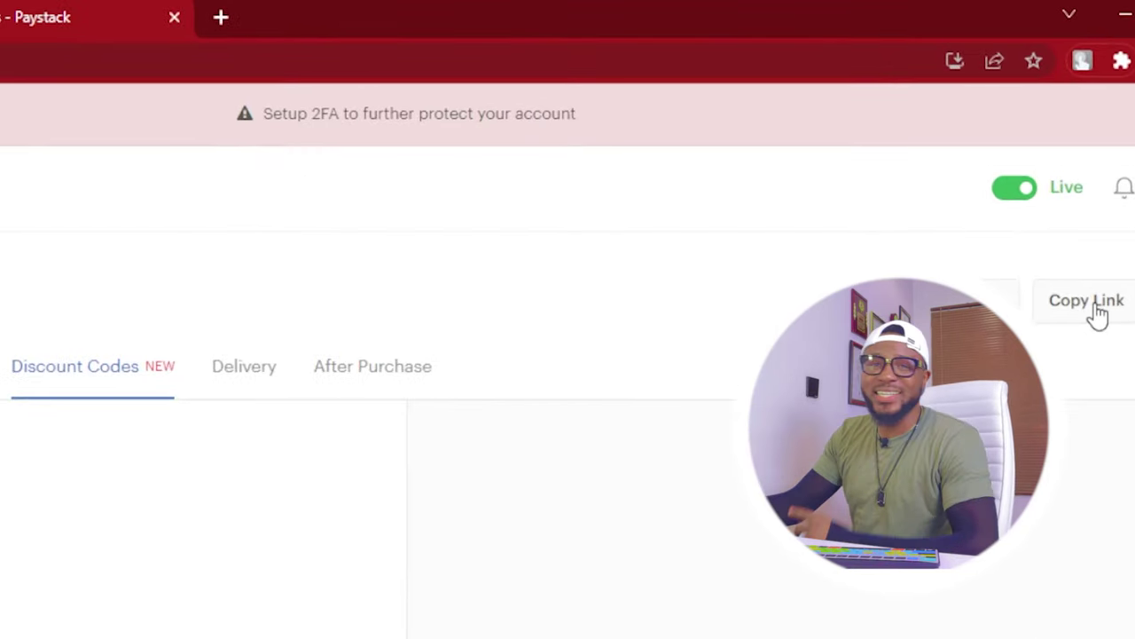
- Copy the sunblock product's Paystack link, close its purchase page and switch back to the Canva website
left_click(1098, 310)
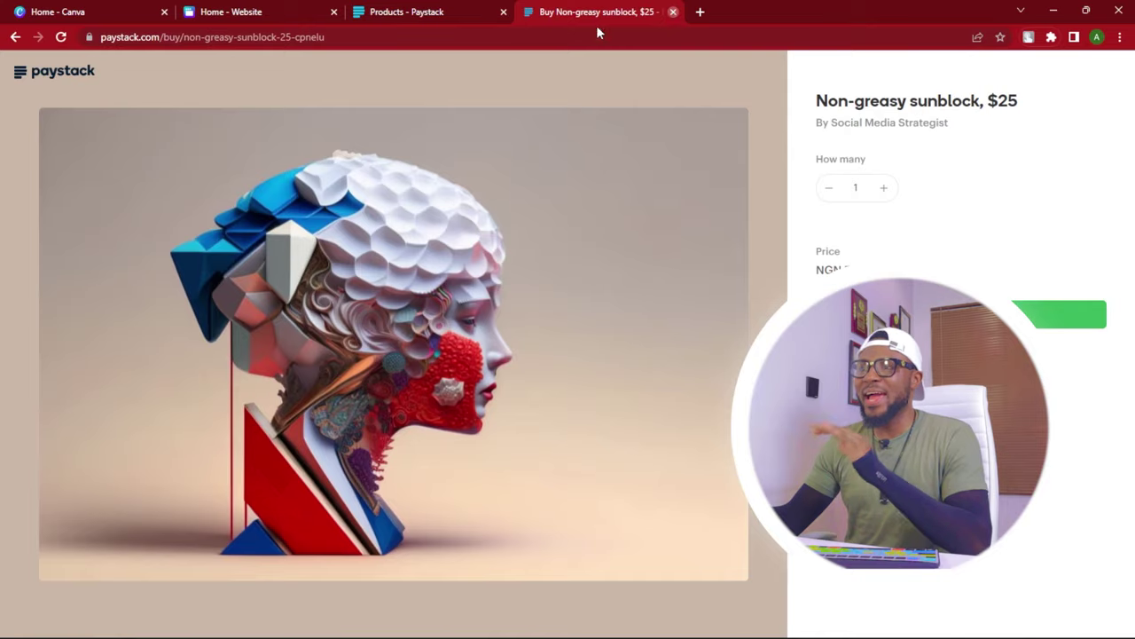
key("ctrl+w")
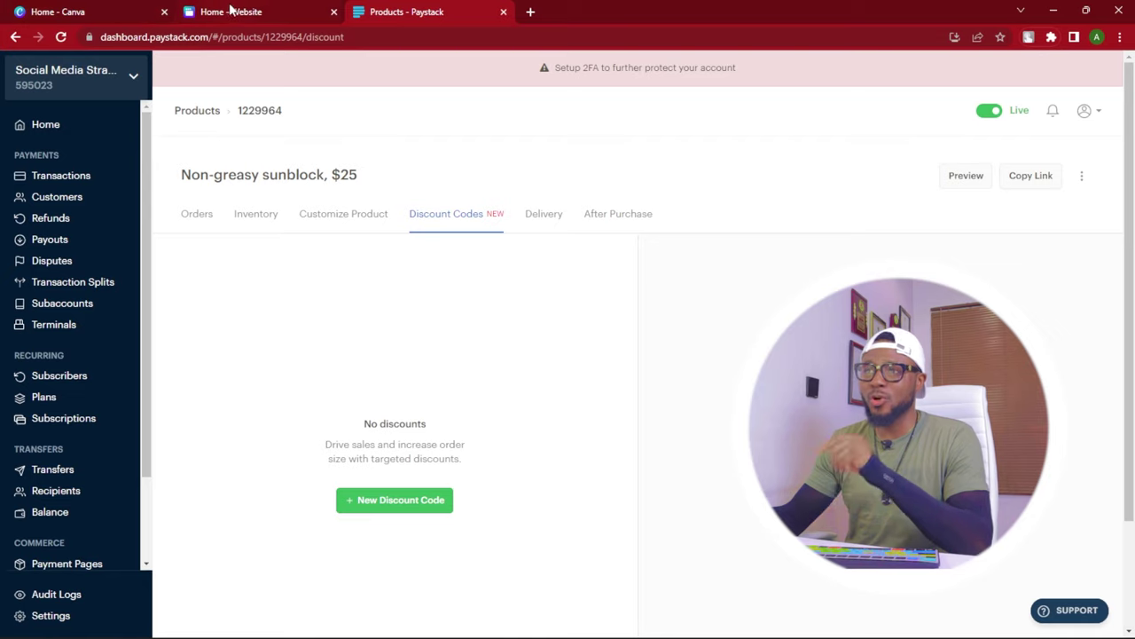
left_click(235, 11)
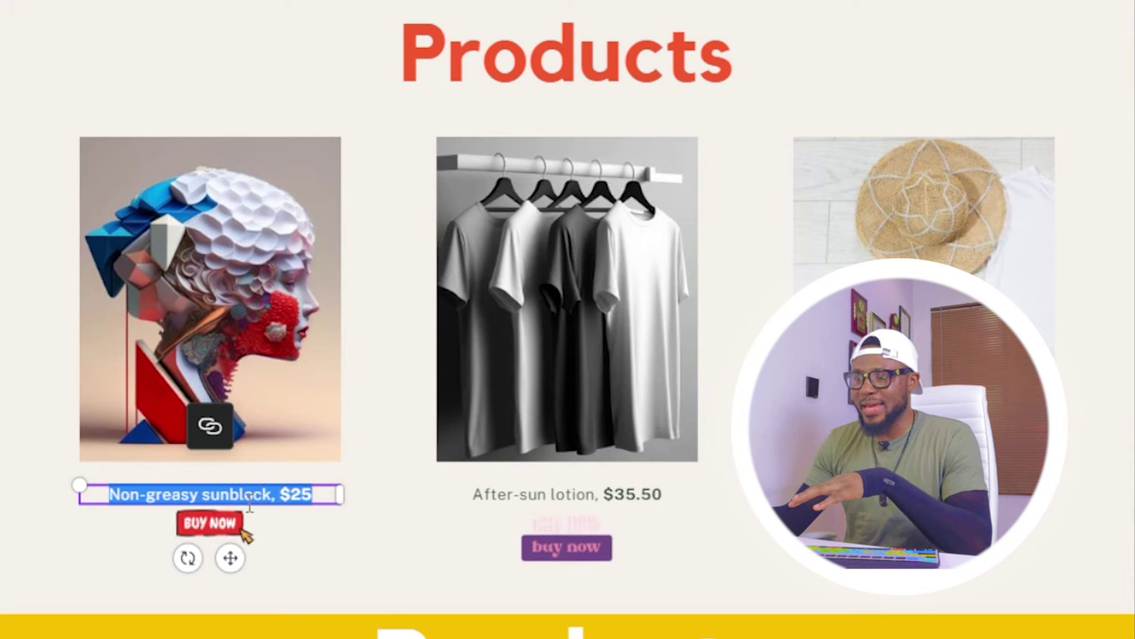
- Link the whole "Non-greasy sunblock, $25" caption to the copied Paystack product page
left_click(250, 494)
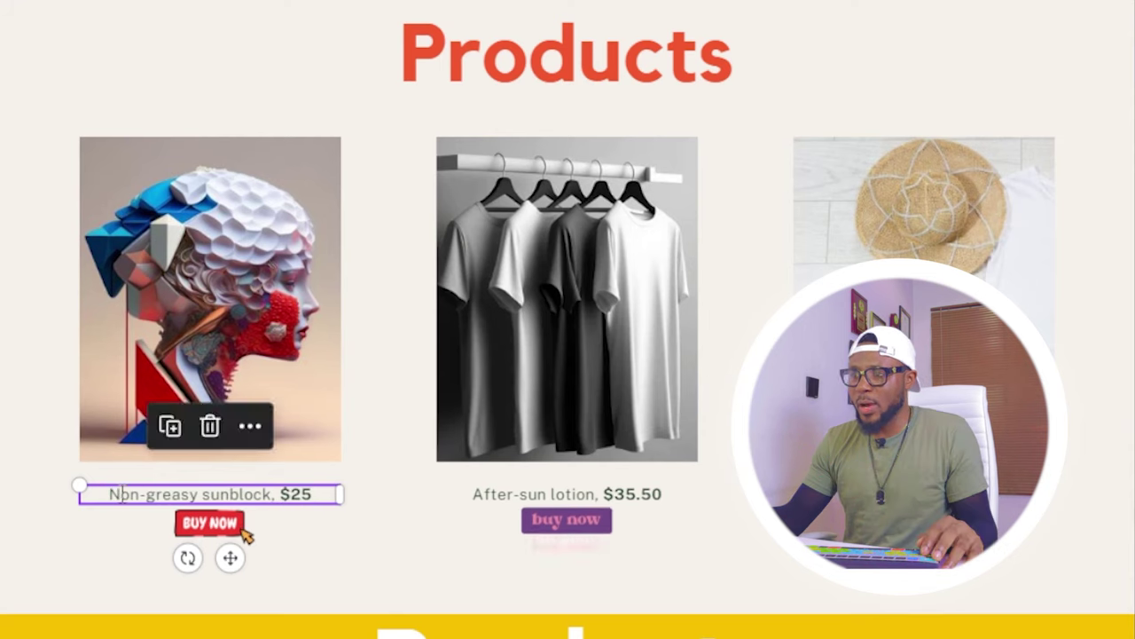
left_click_drag(110, 494, 339, 494)
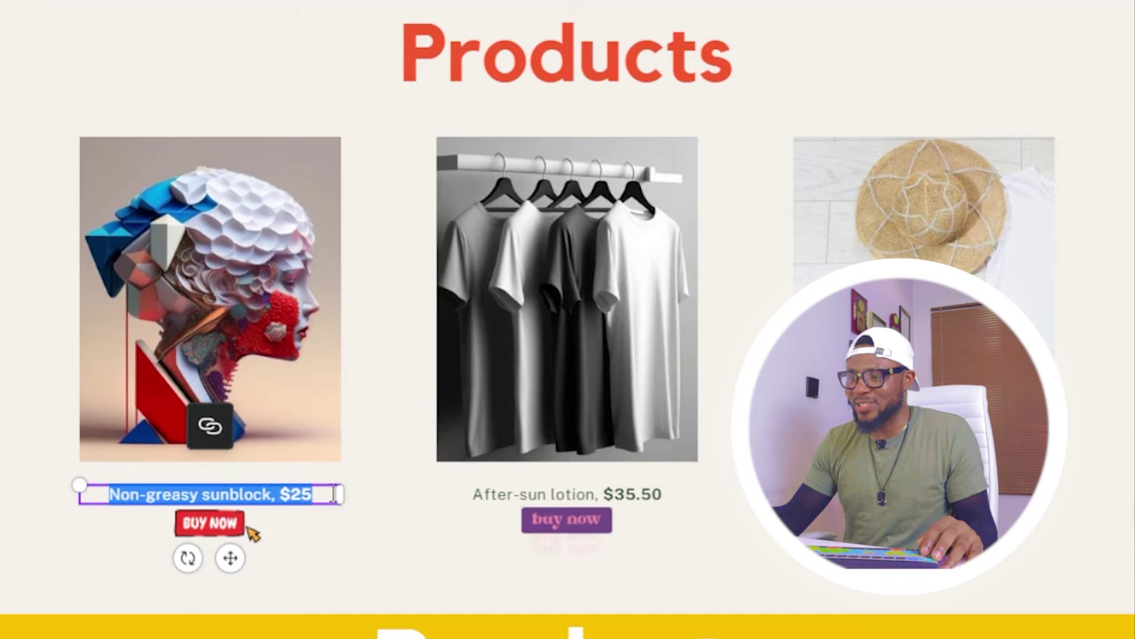
left_click(210, 431)
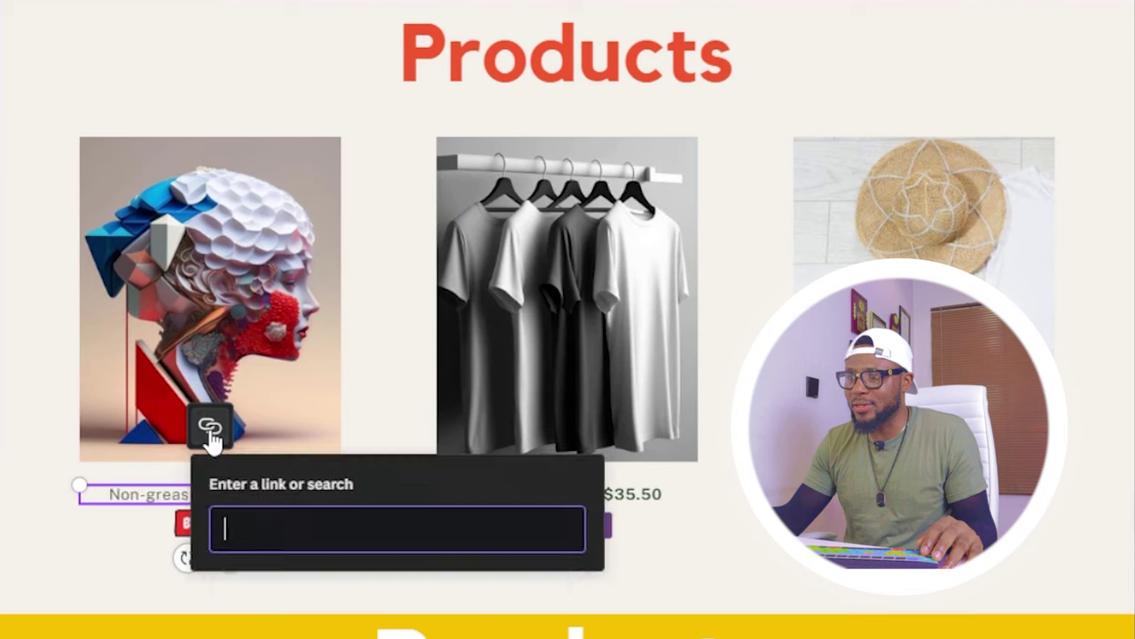
key("ctrl+v")
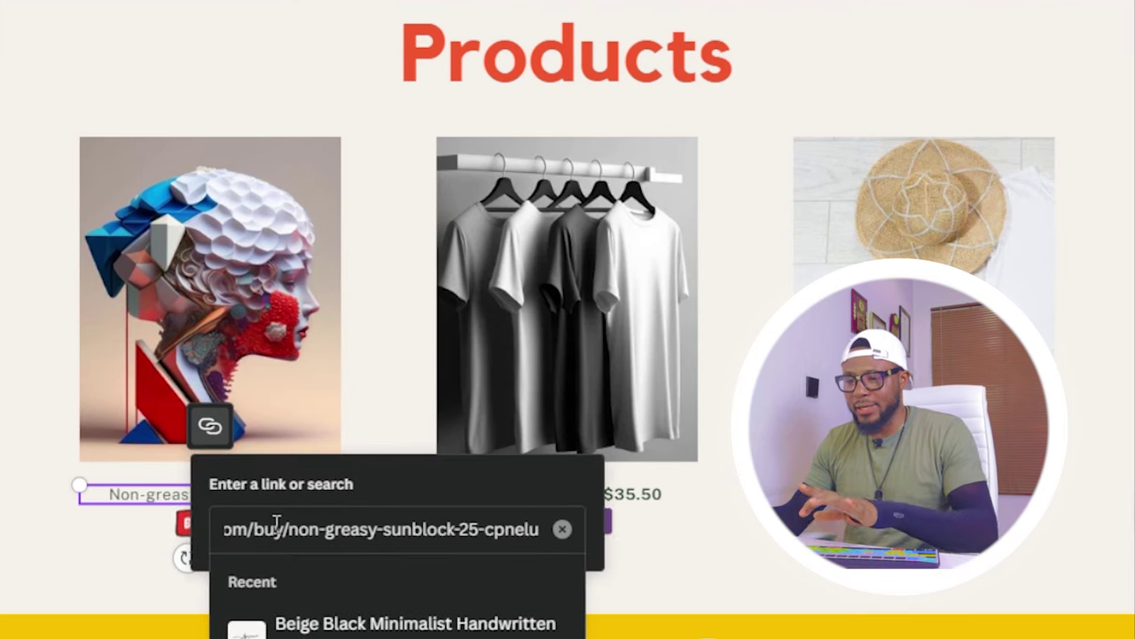
key("Return")
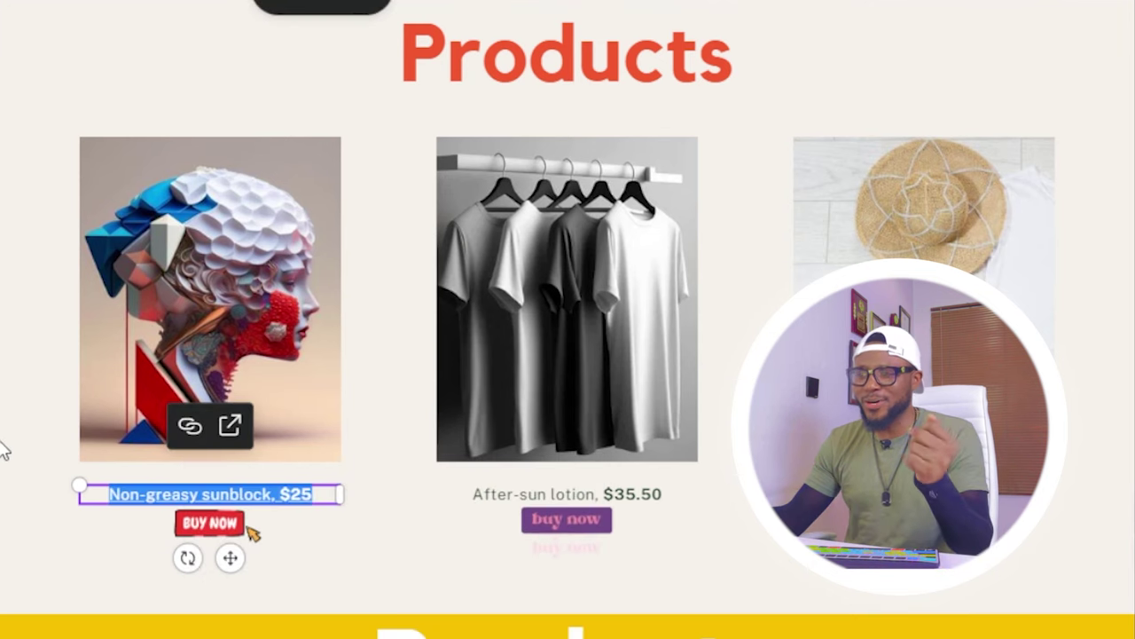
left_click(147, 476)
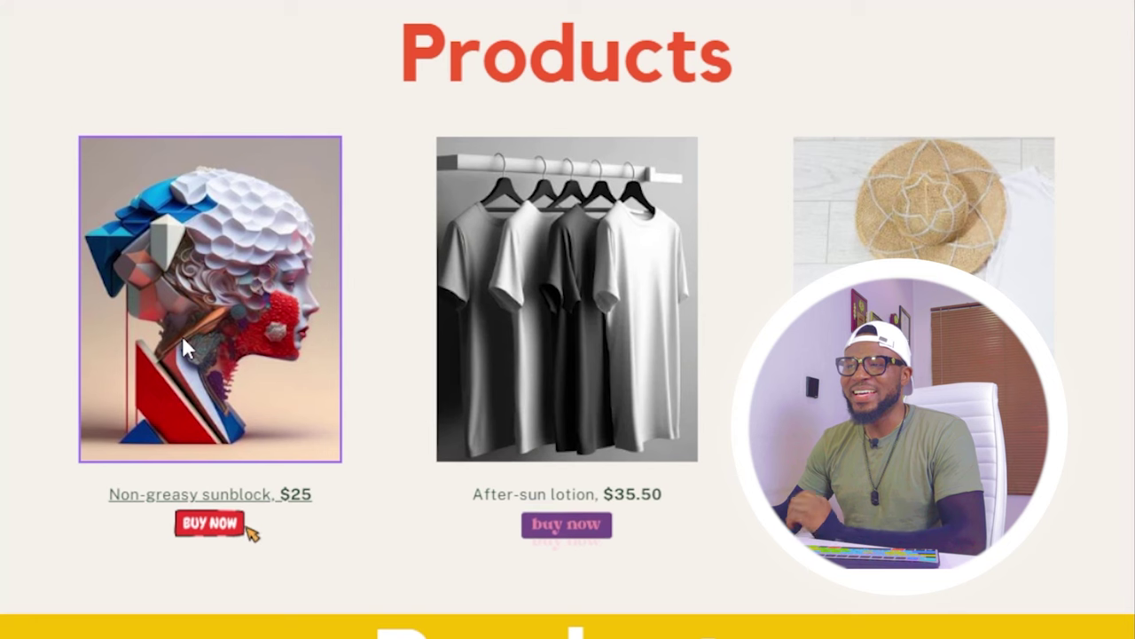
- Link the colourful sculpted head image to the copied Paystack page of the non-greasy sunblock
left_click(182, 337)
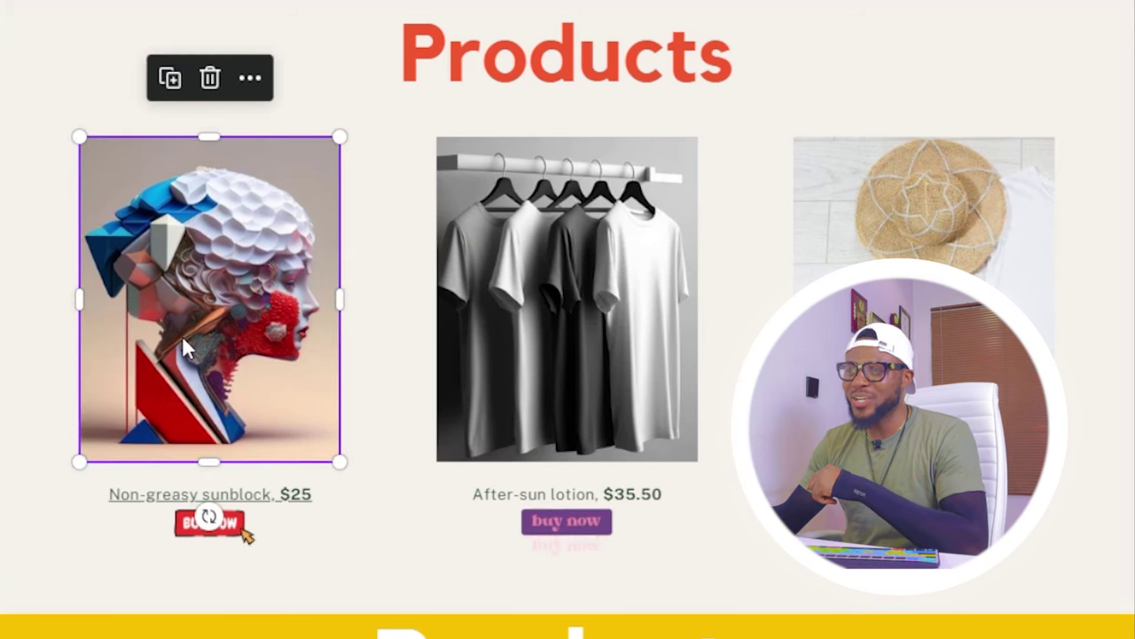
right_click(182, 335)
left_click(255, 601)
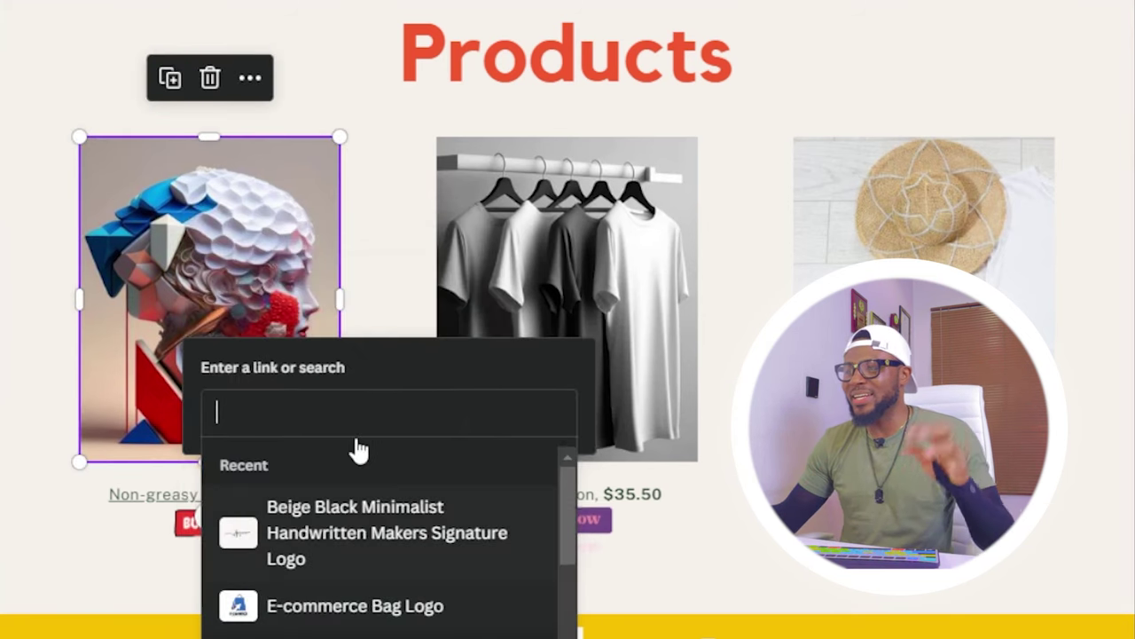
key("ctrl+v")
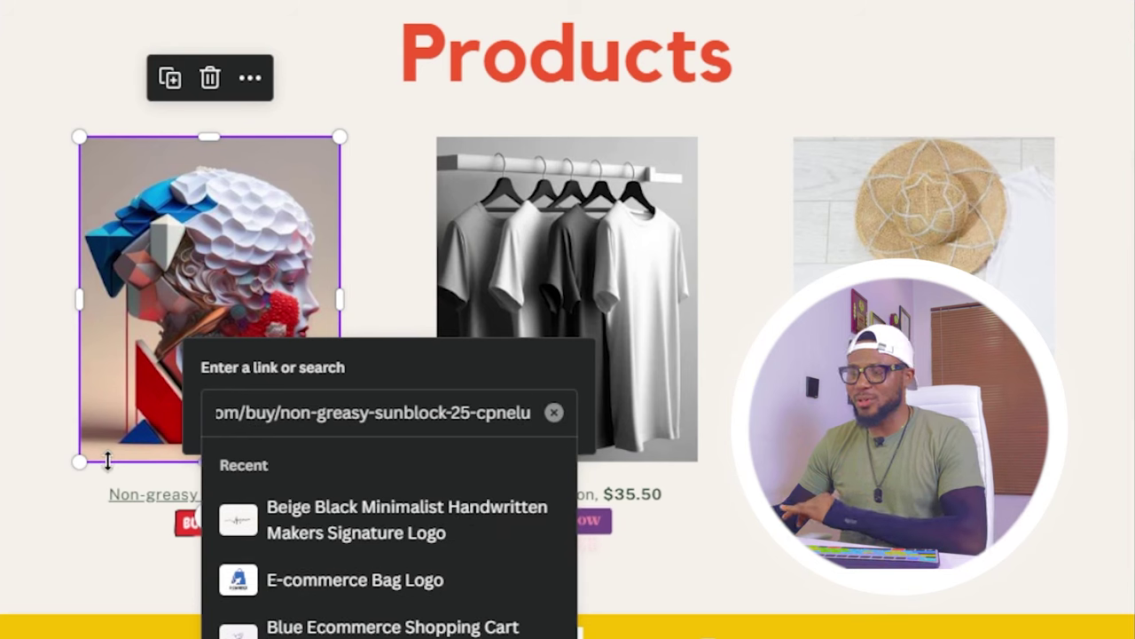
key("Return")
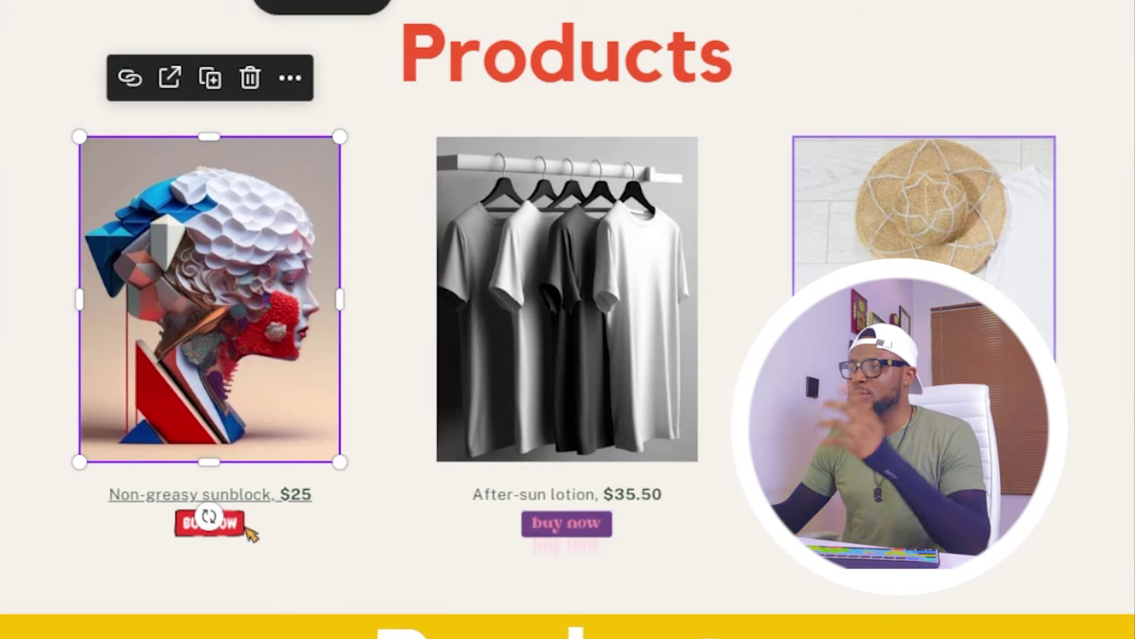
key("Escape")
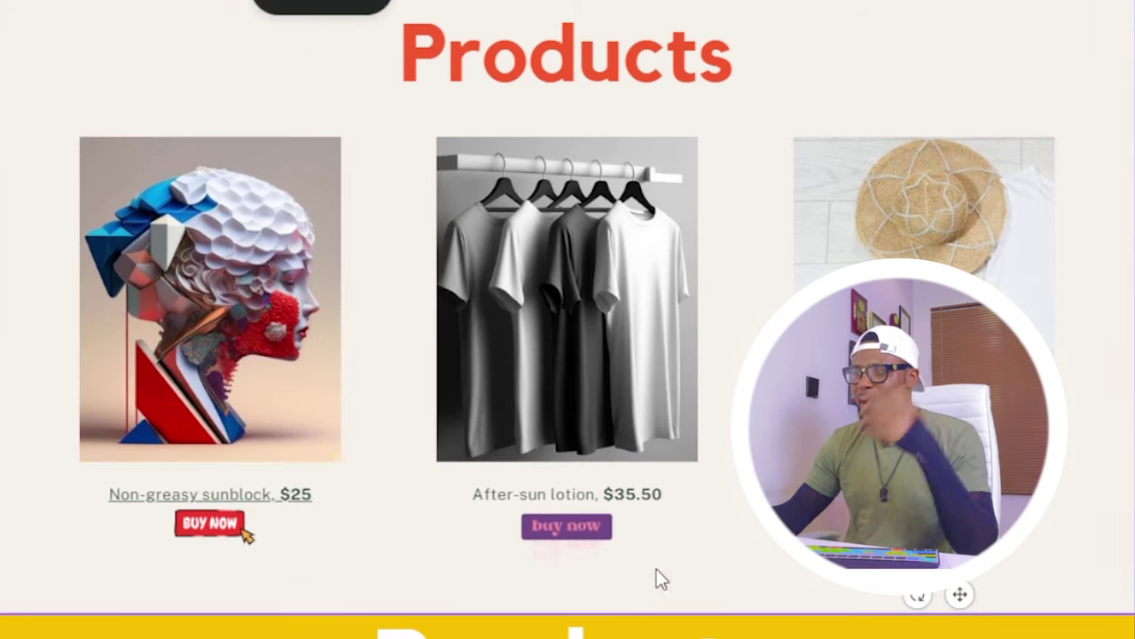
- Link the Buy Now graphic under the SPF45 sunscreen caption to the copied Paystack product page
left_click(951, 532)
right_click(947, 535)
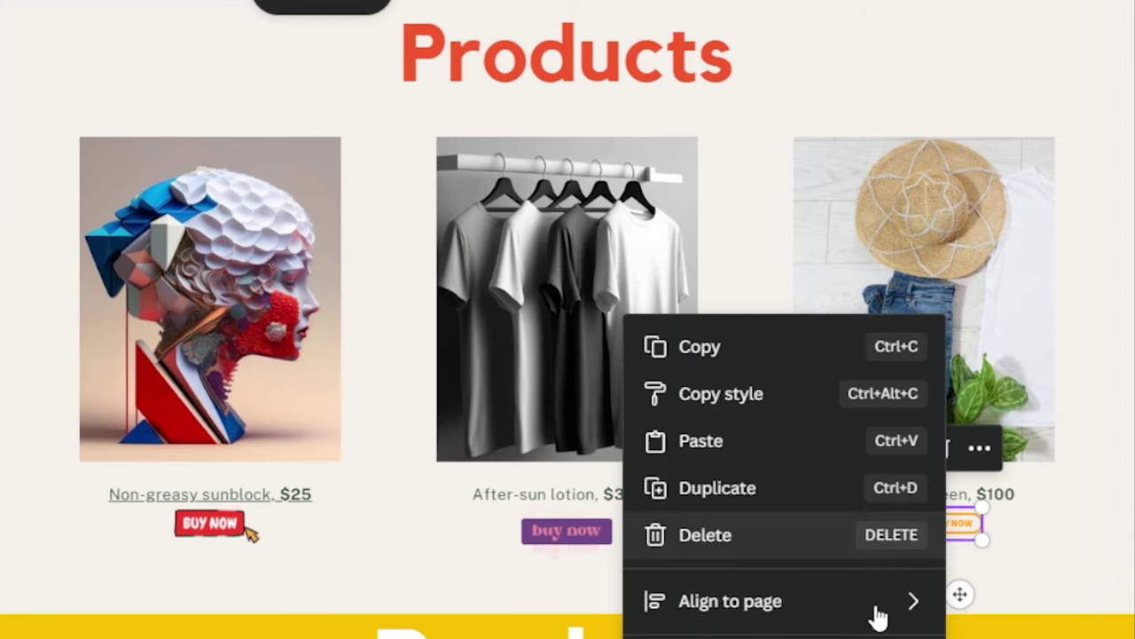
left_click(896, 632)
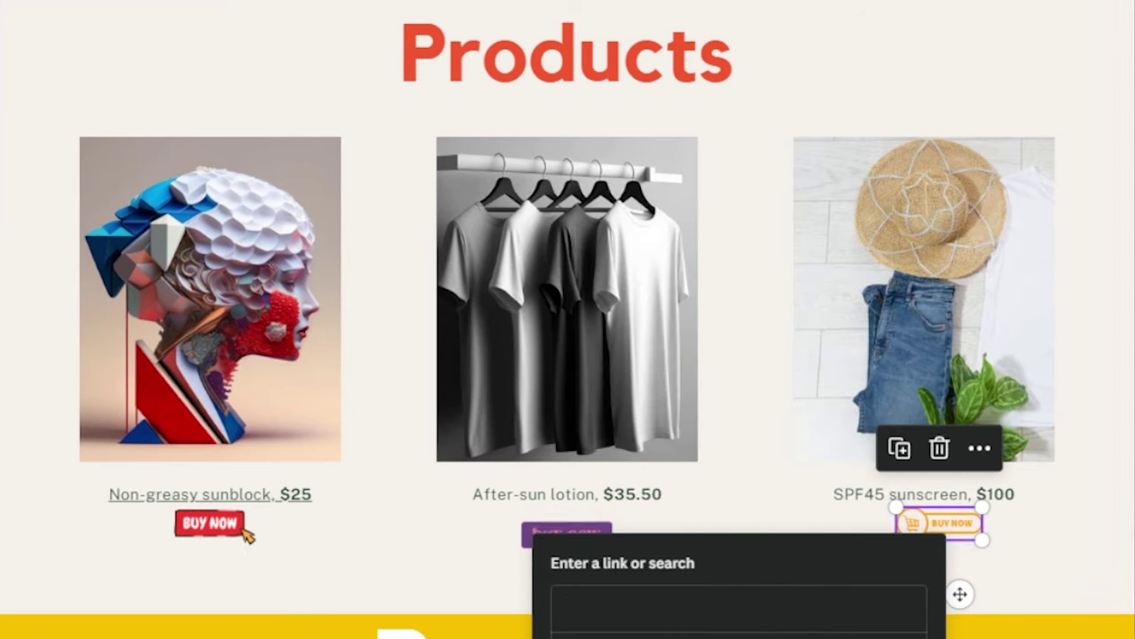
key("Escape")
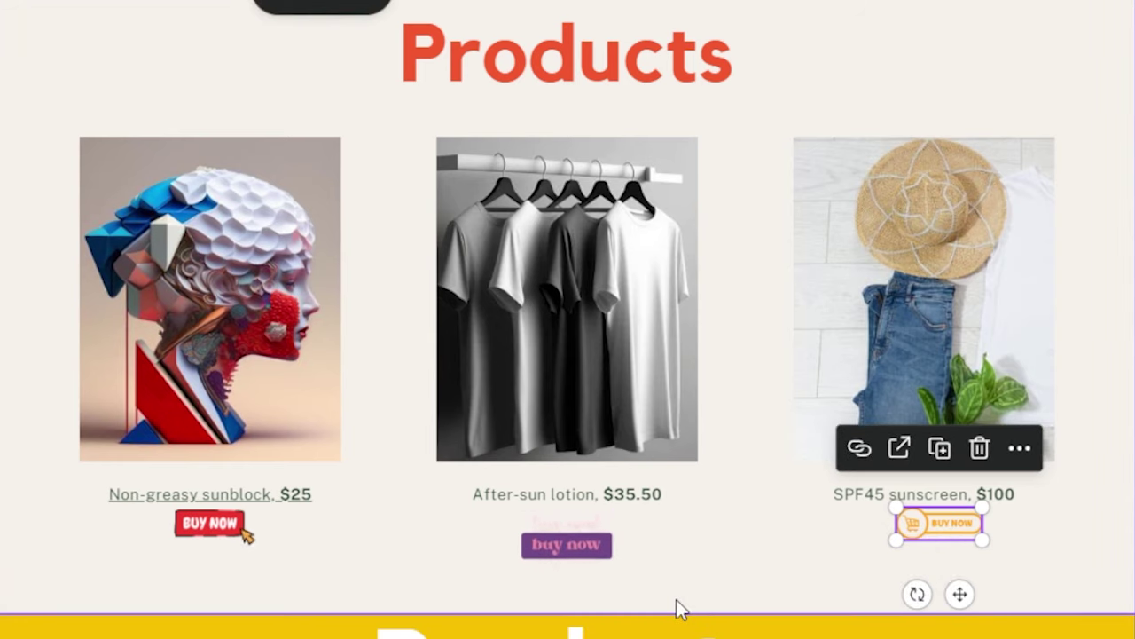
left_click(125, 497)
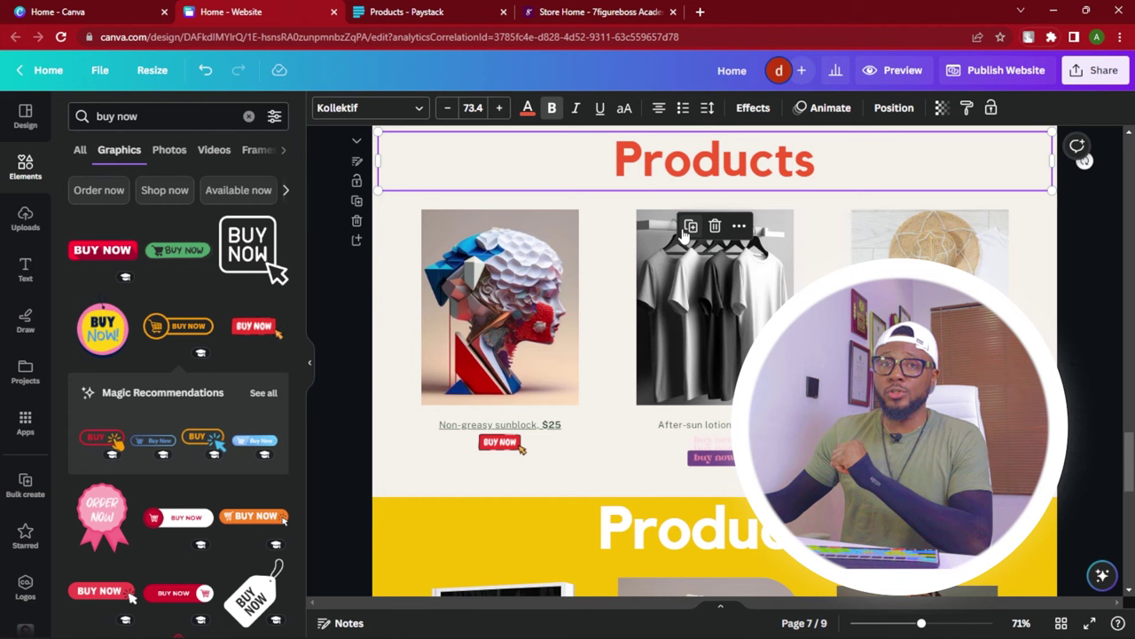
- Copy the web address of the 7figureboss Academy store on Selar and return to the Canva website
left_click(566, 13)
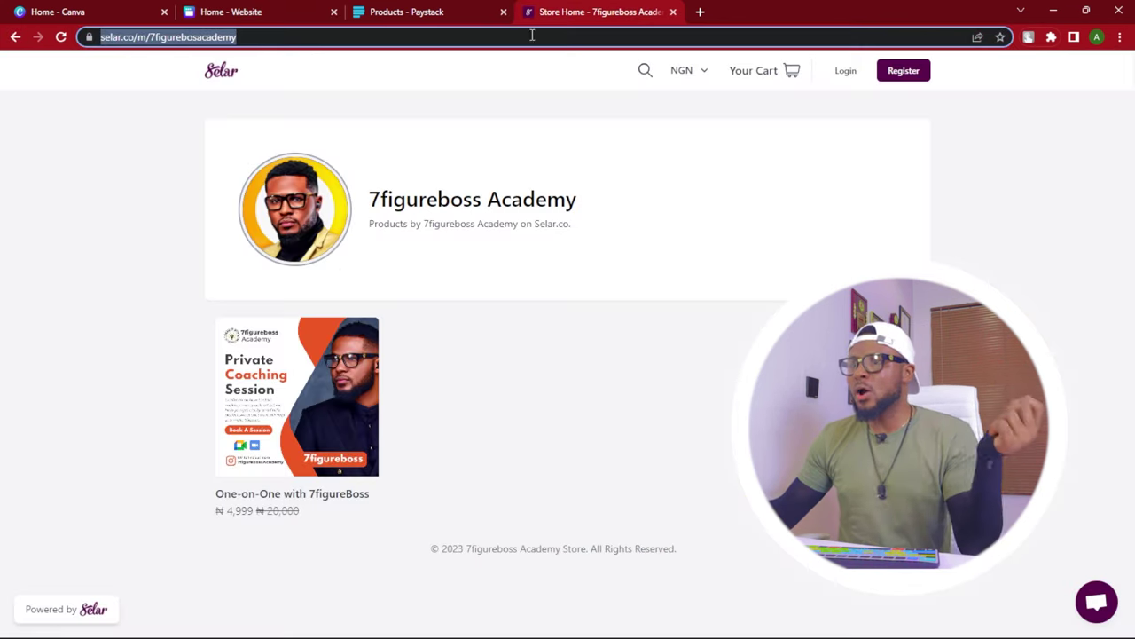
right_click(220, 39)
left_click(270, 113)
left_click(285, 10)
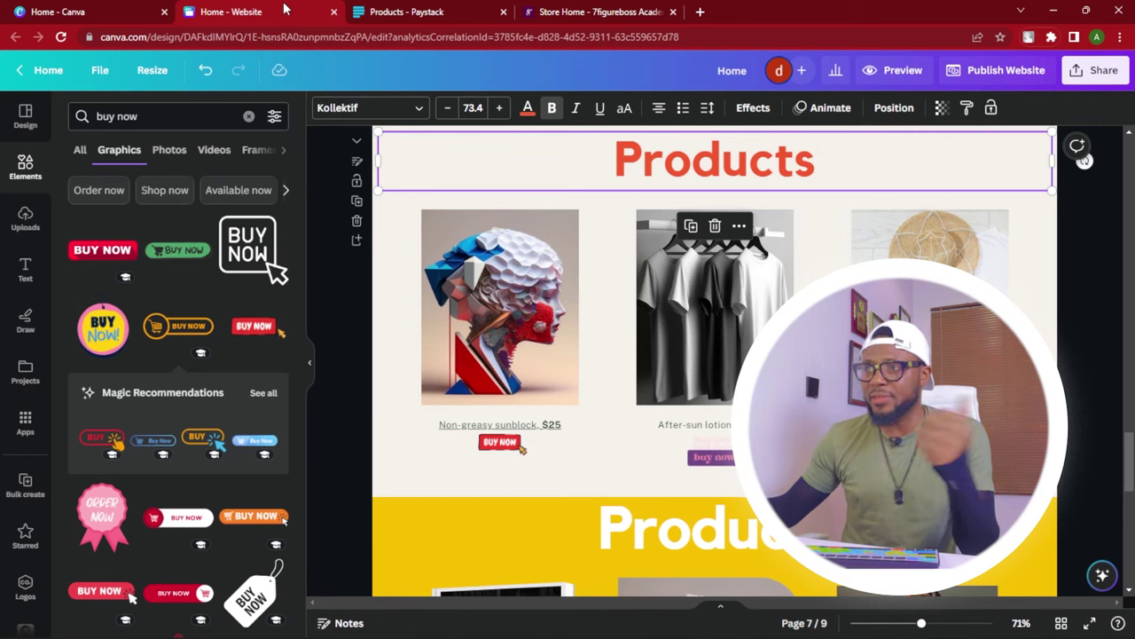
right_click(697, 171)
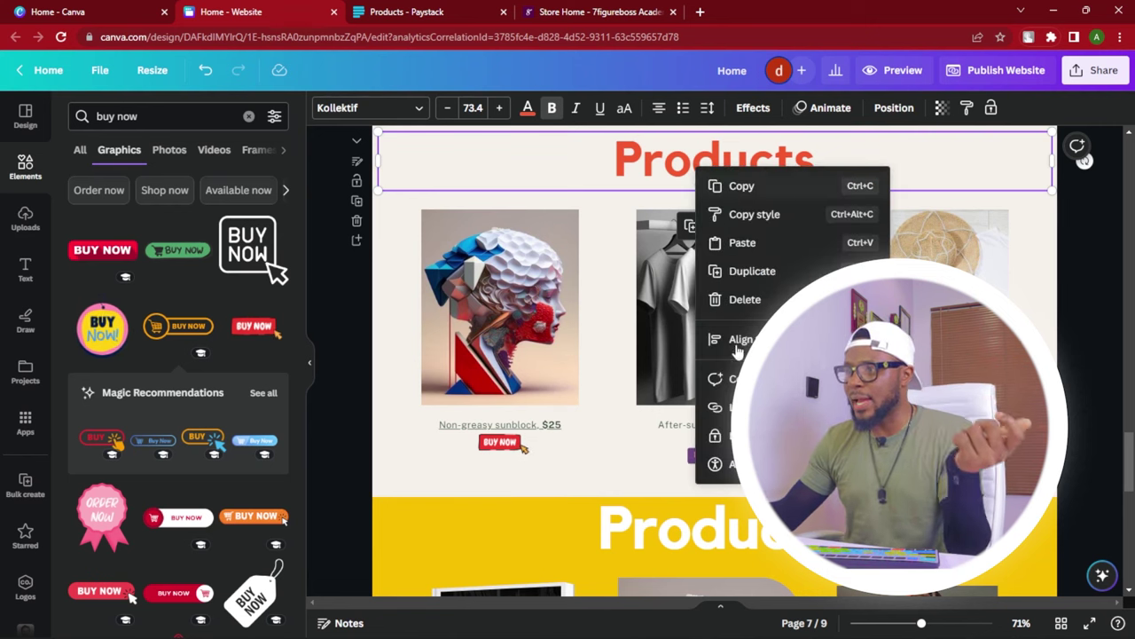
left_click(741, 408)
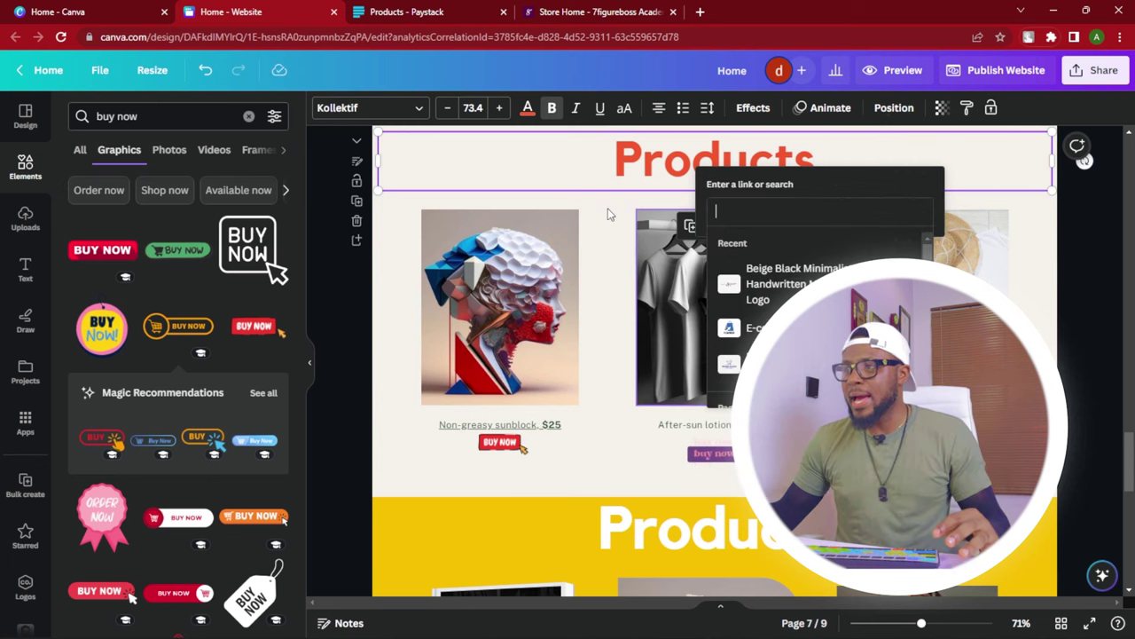
key("ctrl+v")
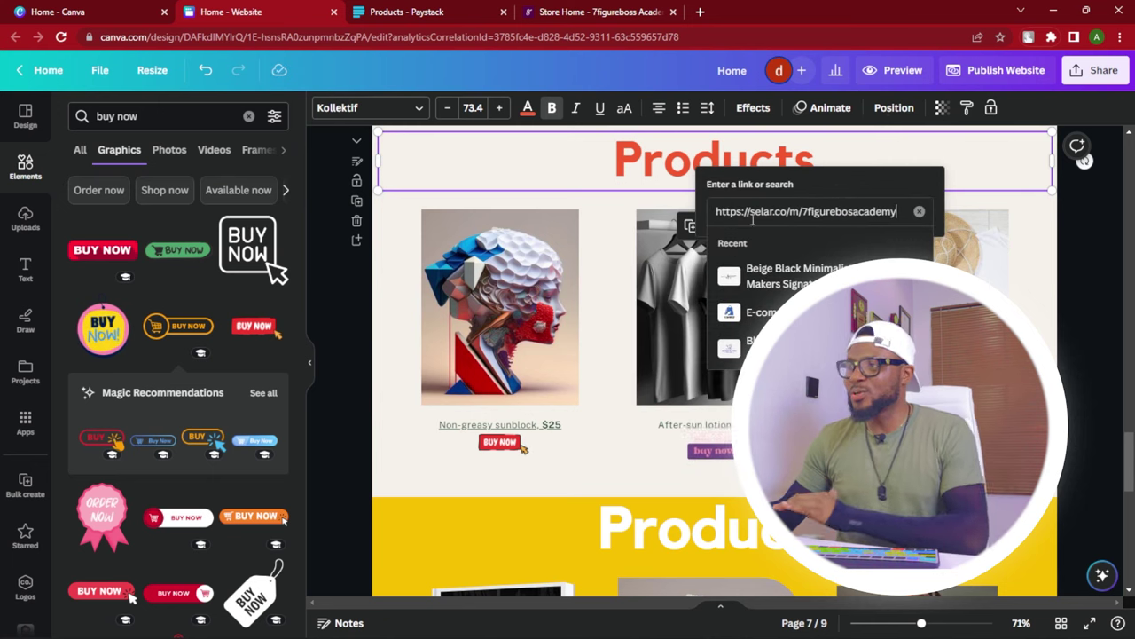
key("Return")
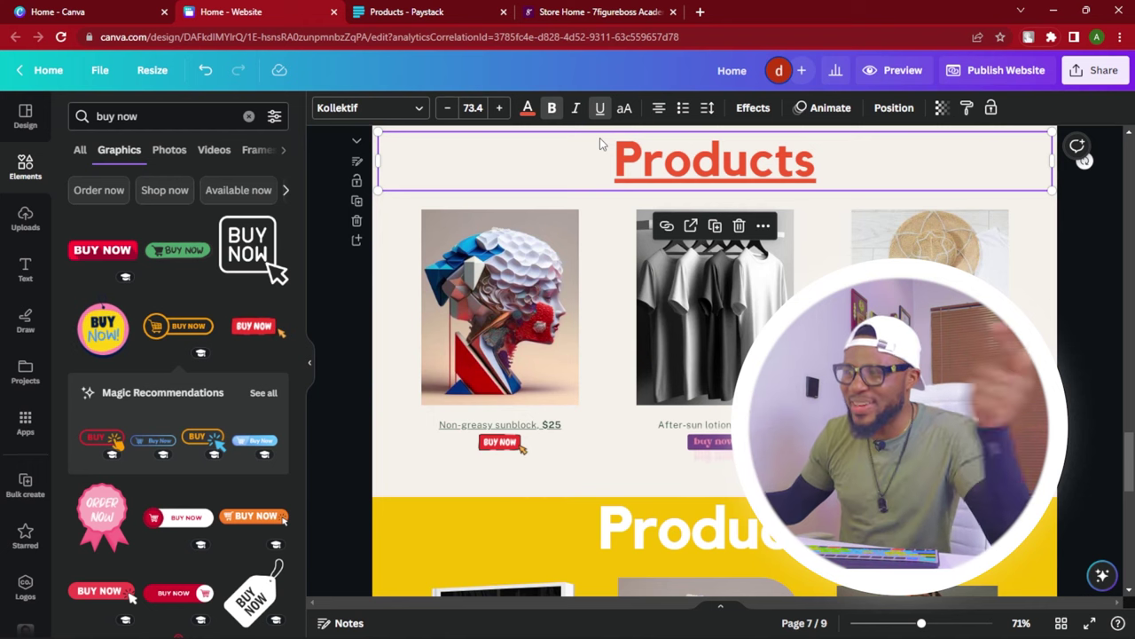
- Remove the link underline from the red "Products" heading and from the "Non-greasy sunblock, $25" caption
left_click(721, 160)
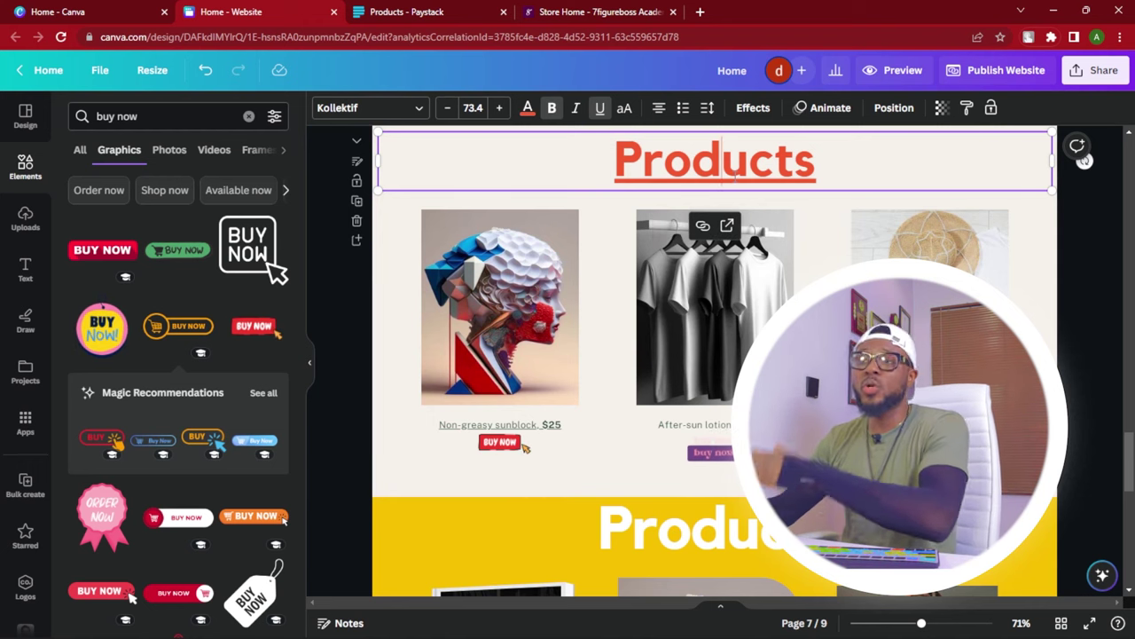
left_click(334, 169)
key("ctrl+z")
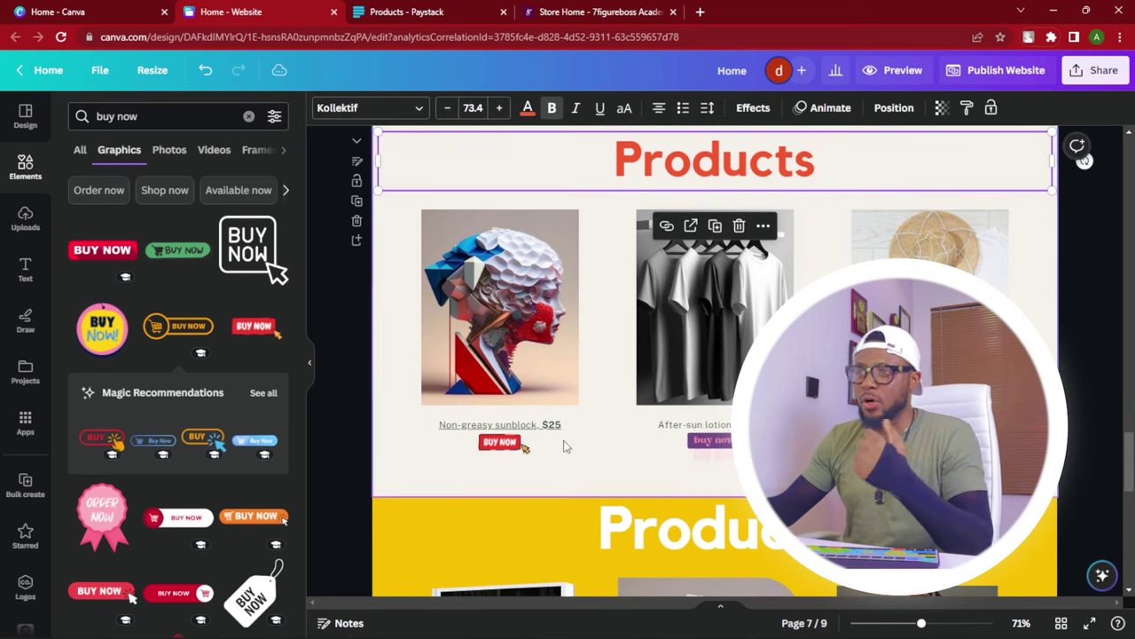
left_click(494, 426)
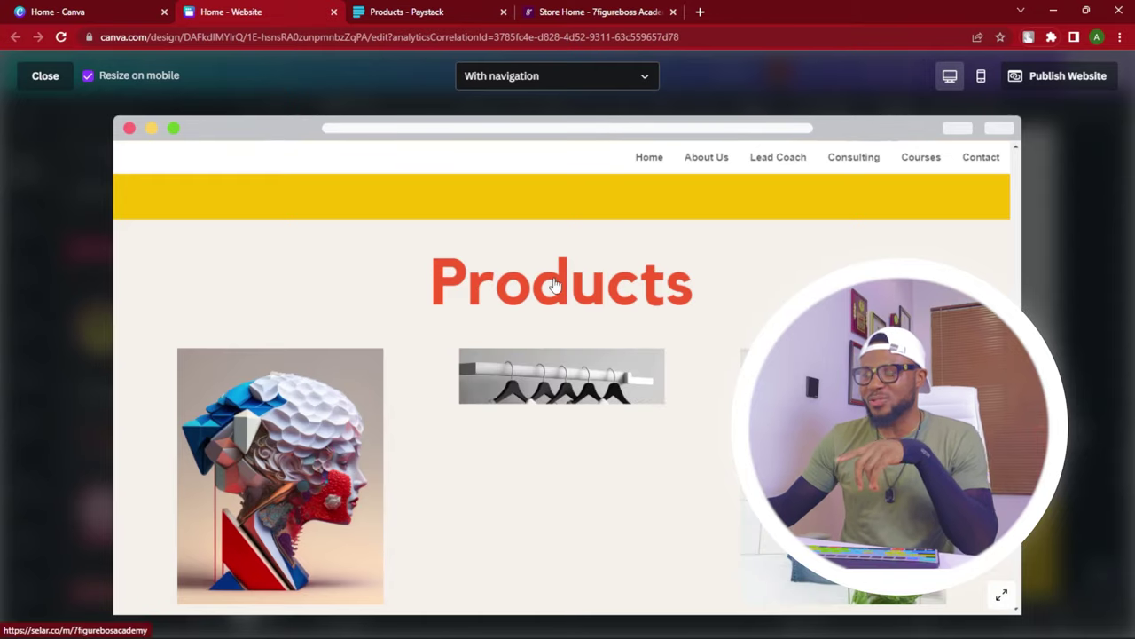
- Test the "Products" heading's Selar link and the sunblock Buy Now button's Paystack link in the website preview
left_click(553, 283)
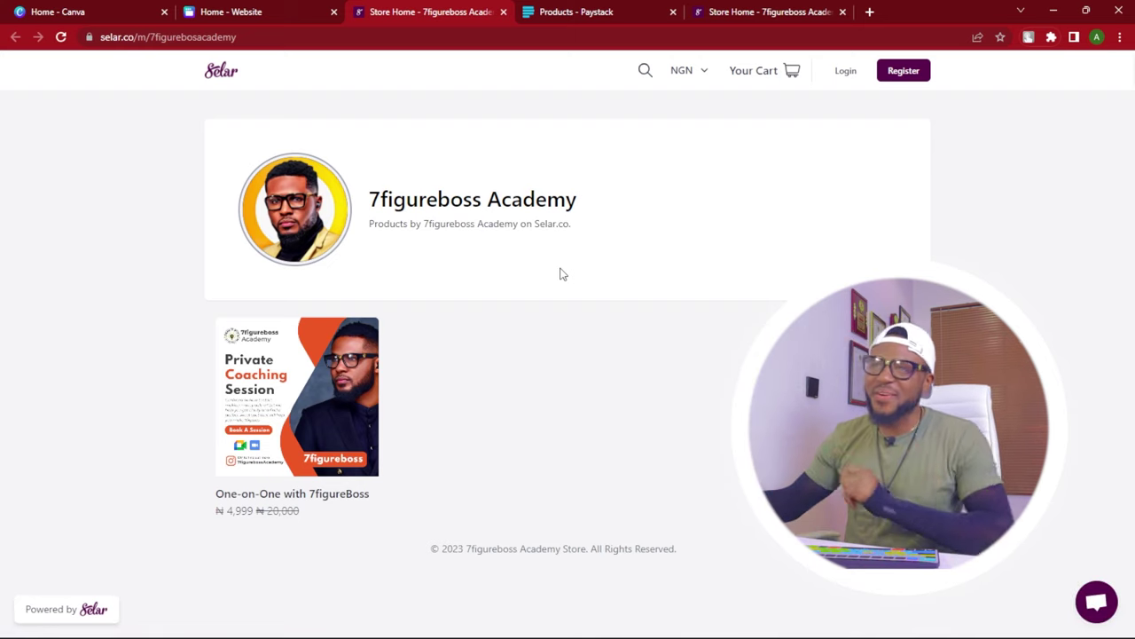
left_click(280, 9)
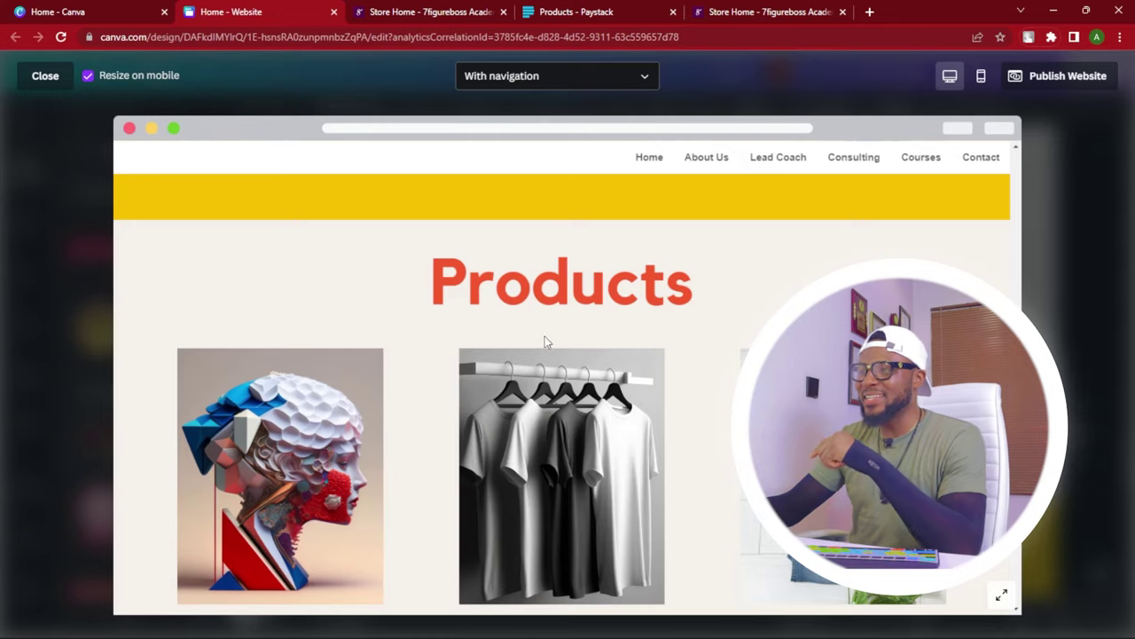
scroll(309, 388, "down", 9)
scroll(308, 259, "up", 5)
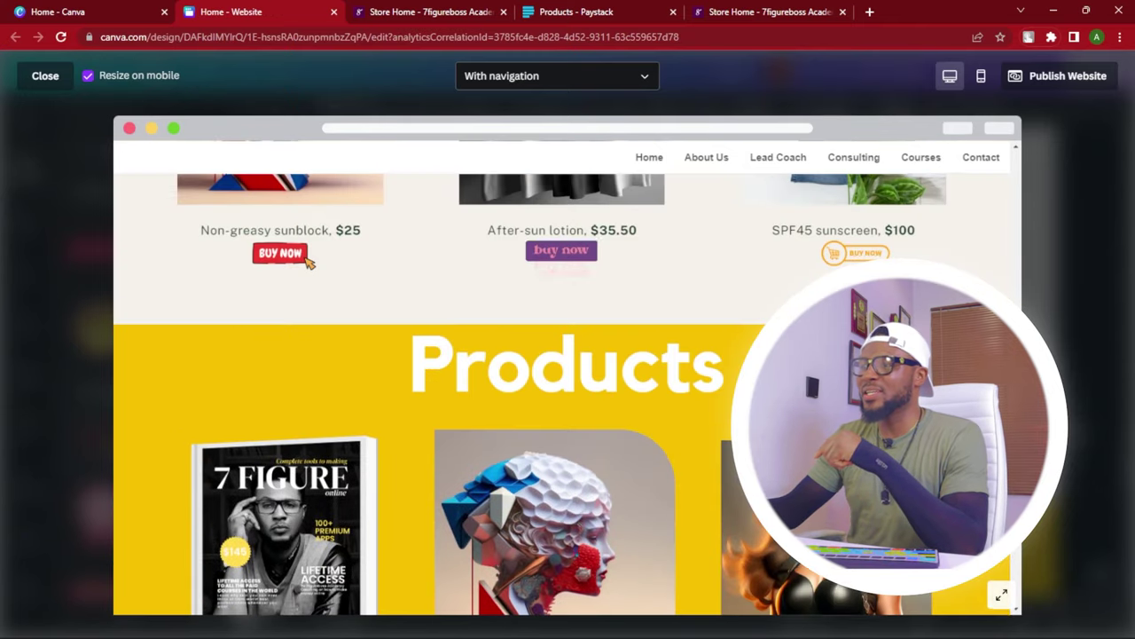
scroll(307, 259, "up", 2)
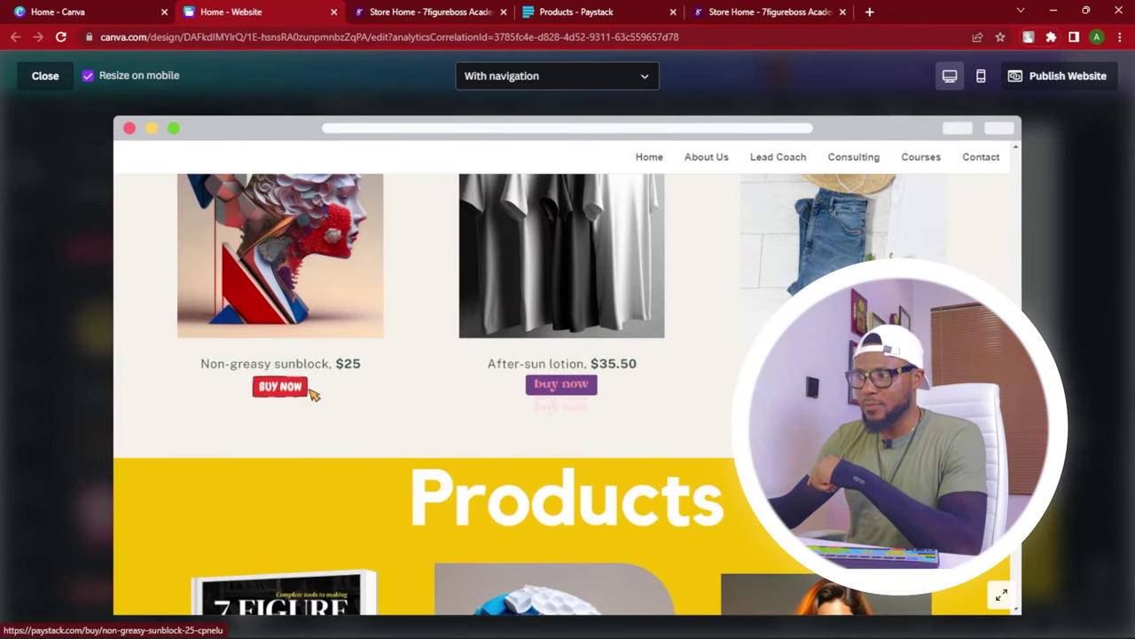
left_click(281, 386)
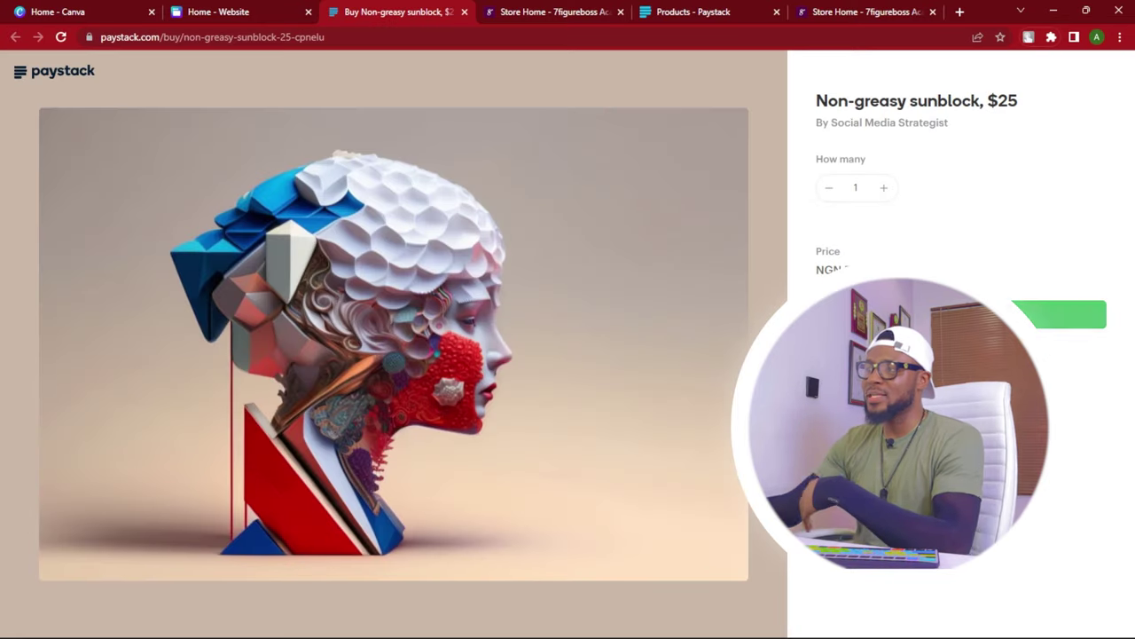
- Start the purchase of one non-greasy sunblock and fill in the buyer's contact and delivery address details
left_click(1022, 306)
left_click(854, 223)
left_click(855, 249)
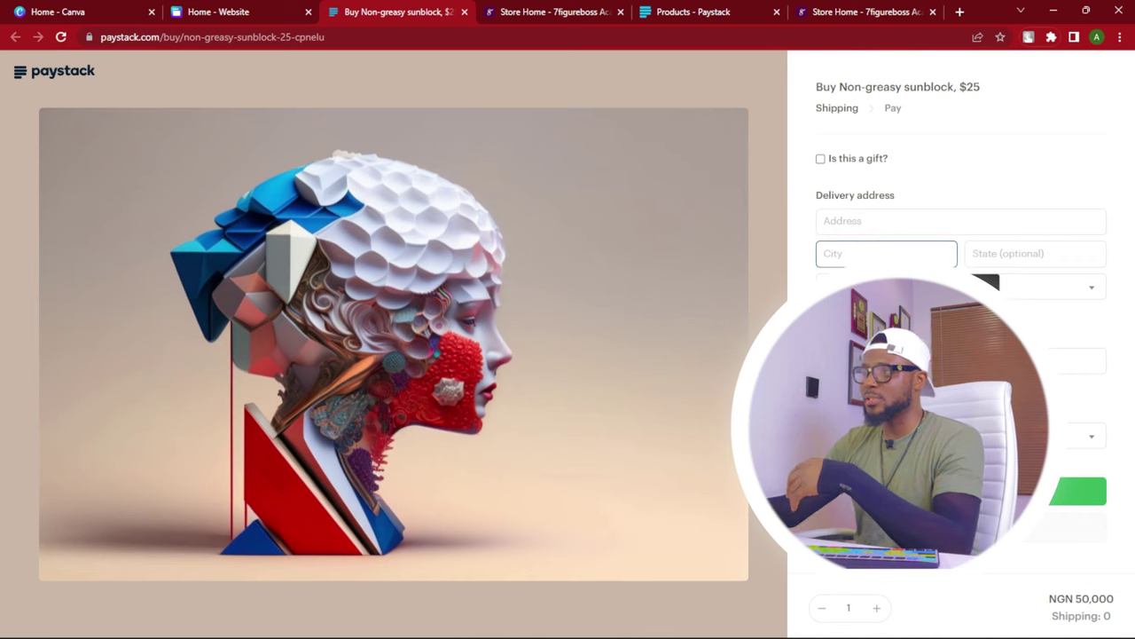
left_click(879, 256)
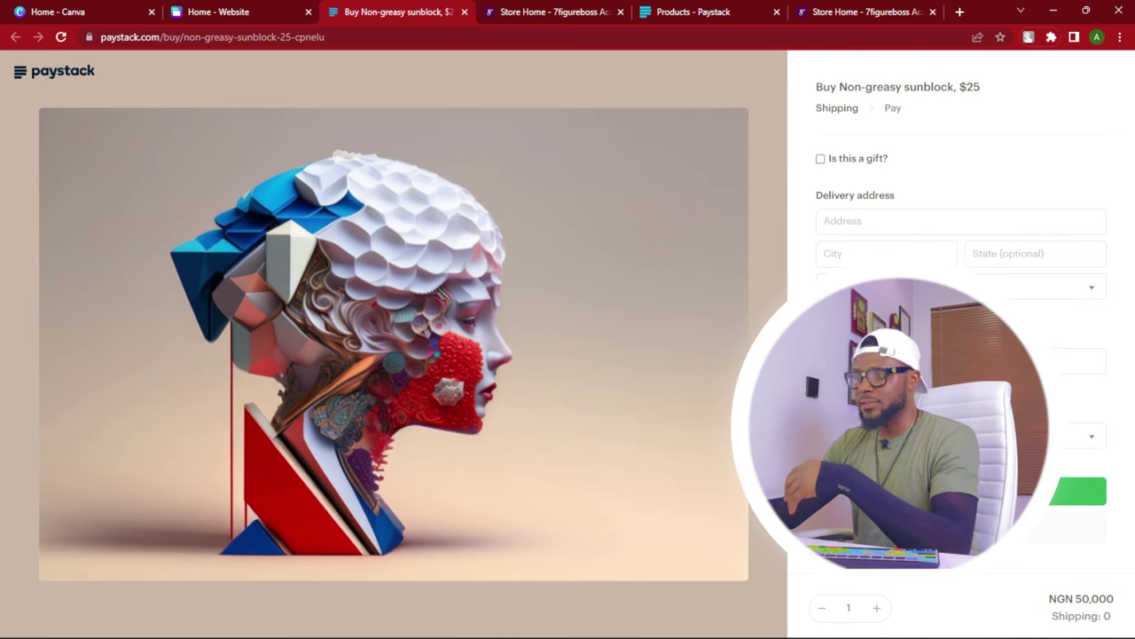
- Proceed to the Paystack payment dialog and examine the Bank and Transfer payment methods
scroll(961, 266, "down", 1)
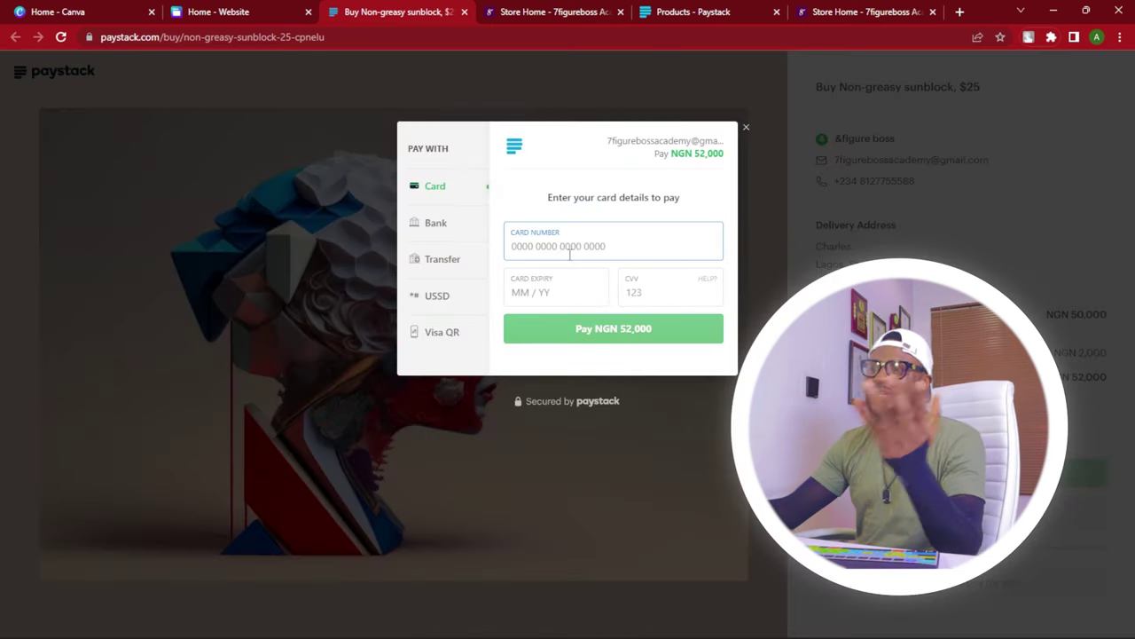
left_click(432, 224)
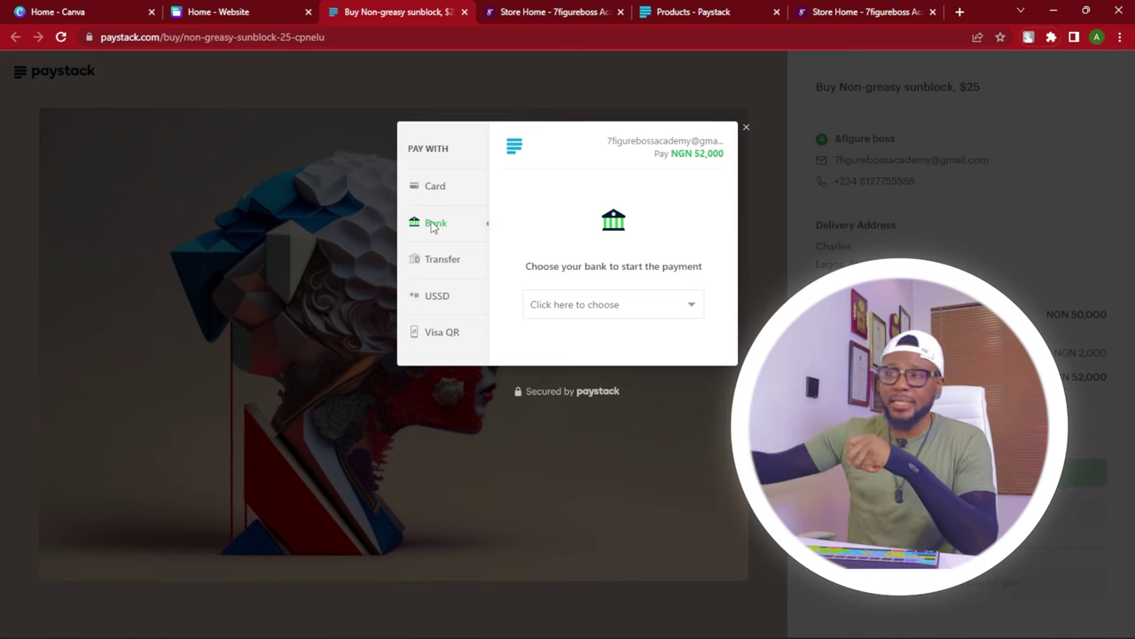
left_click(436, 270)
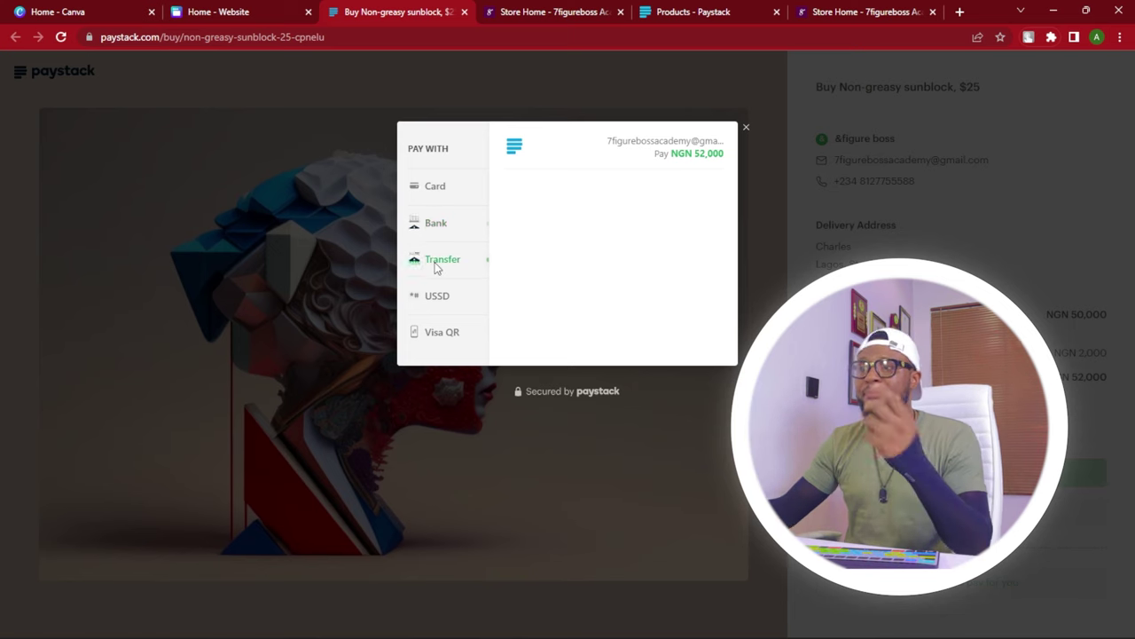